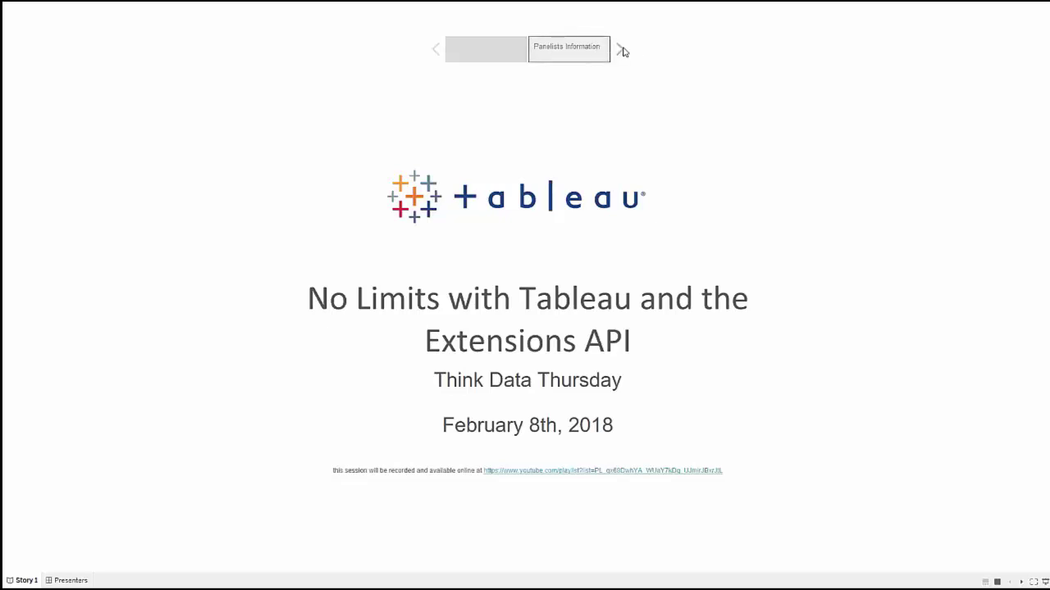
Show the Panelists Information story point and view the full width of the speaker's biography.
{"action": "left_click", "coordinate": [589, 49]}
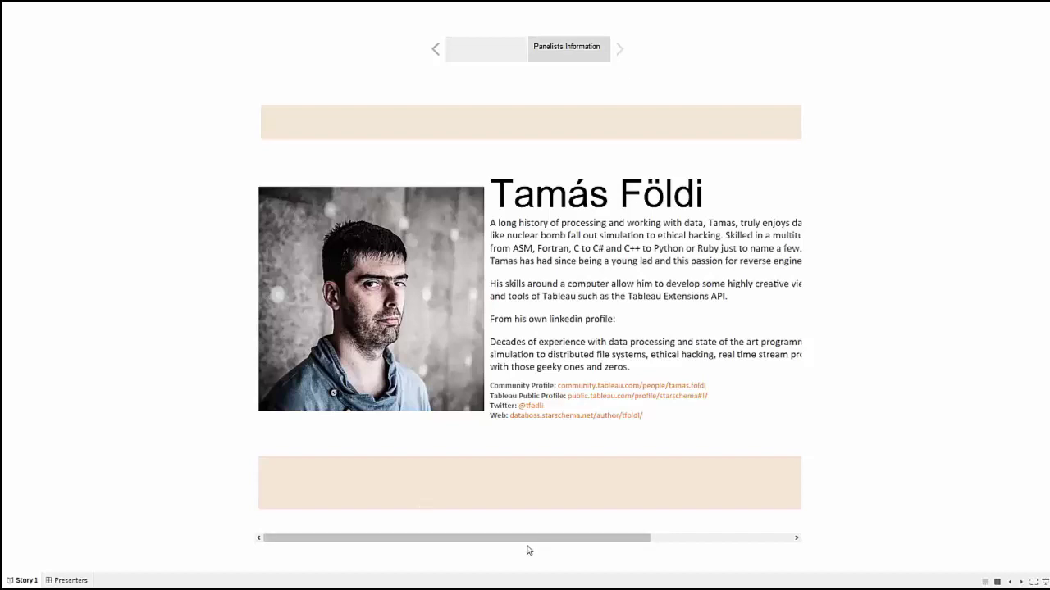
{"action": "left_click_drag", "start_coordinate": [537, 543], "coordinate": [687, 547]}
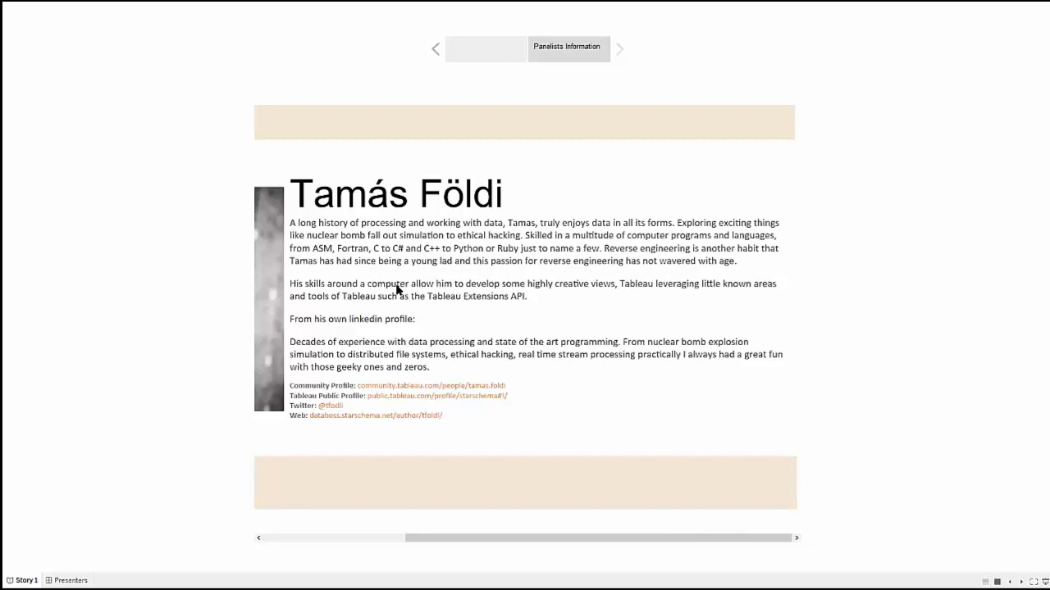
{"action": "left_click_drag", "start_coordinate": [679, 540], "coordinate": [442, 530]}
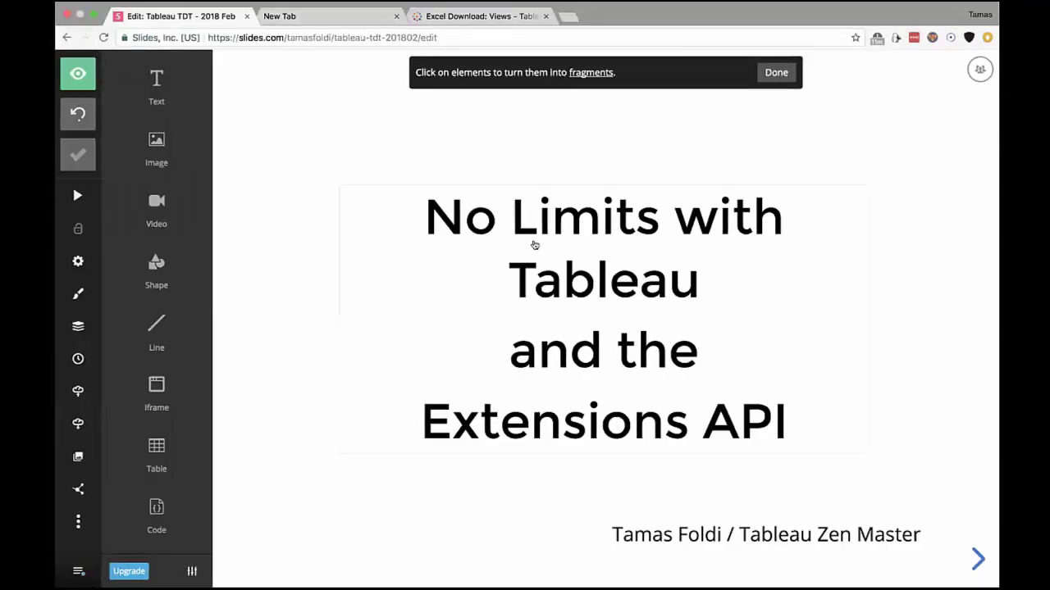
Switch to the Slides.com deck, leave editing for the preview and advance to the Tableau External Services Connection slide.
{"action": "left_click", "coordinate": [534, 244]}
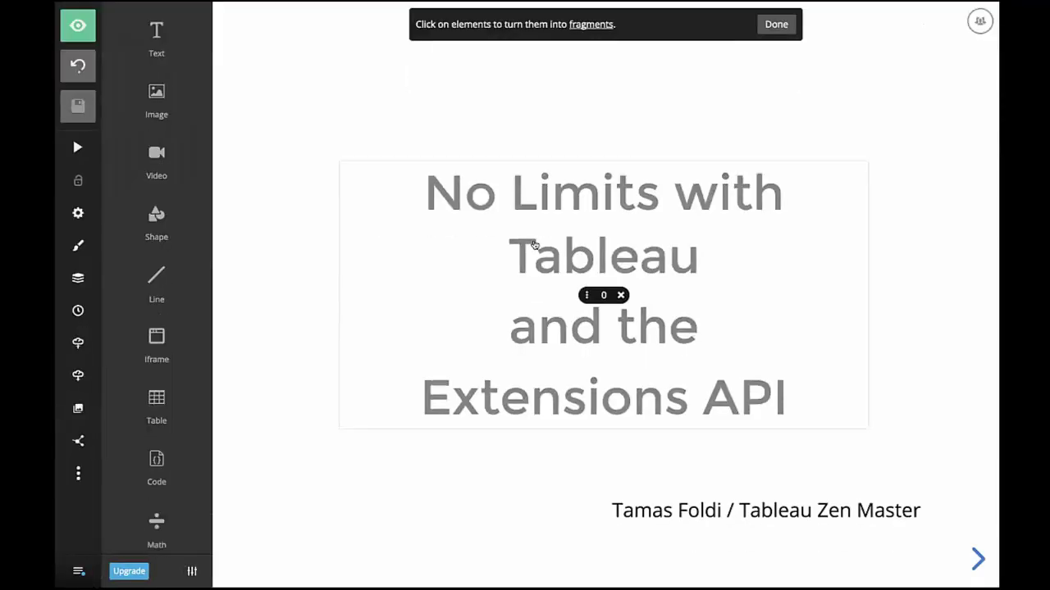
{"action": "left_click", "coordinate": [78, 24]}
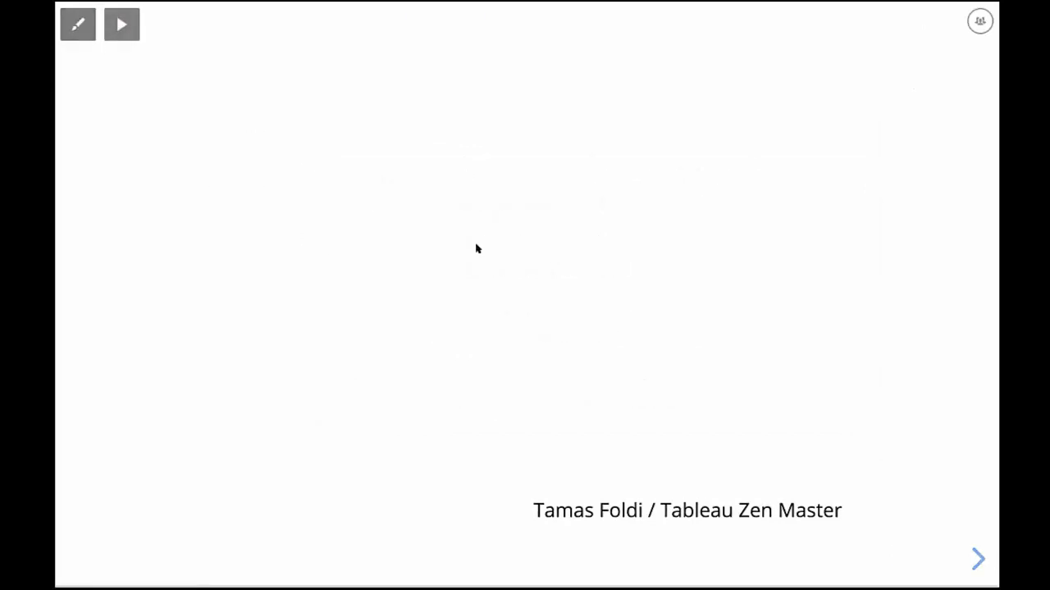
{"action": "key", "text": "Right"}
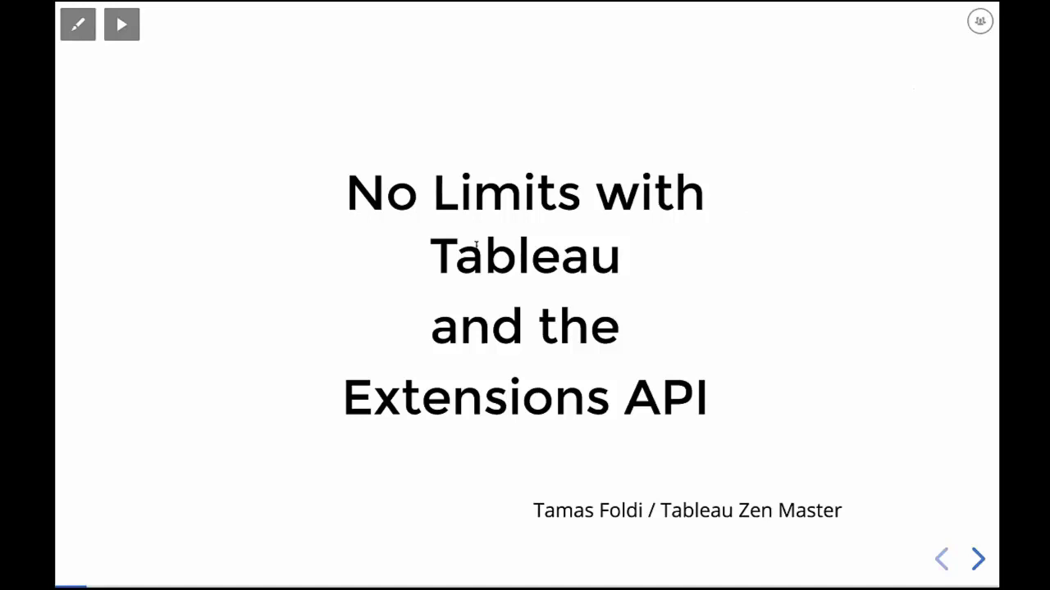
{"action": "key", "text": "Right"}
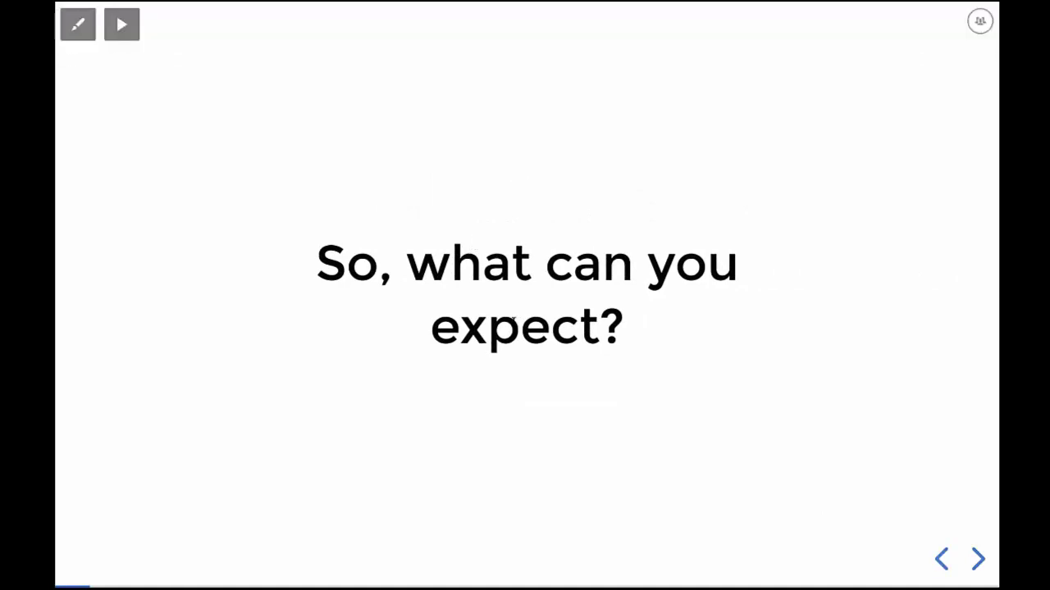
{"action": "key", "text": "Right"}
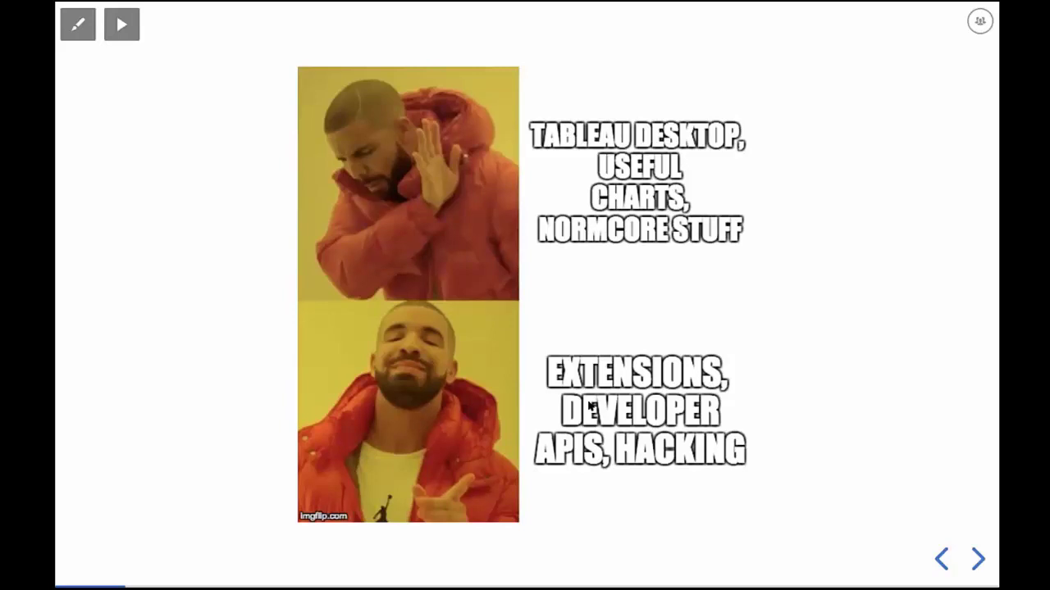
{"action": "key", "text": "Right"}
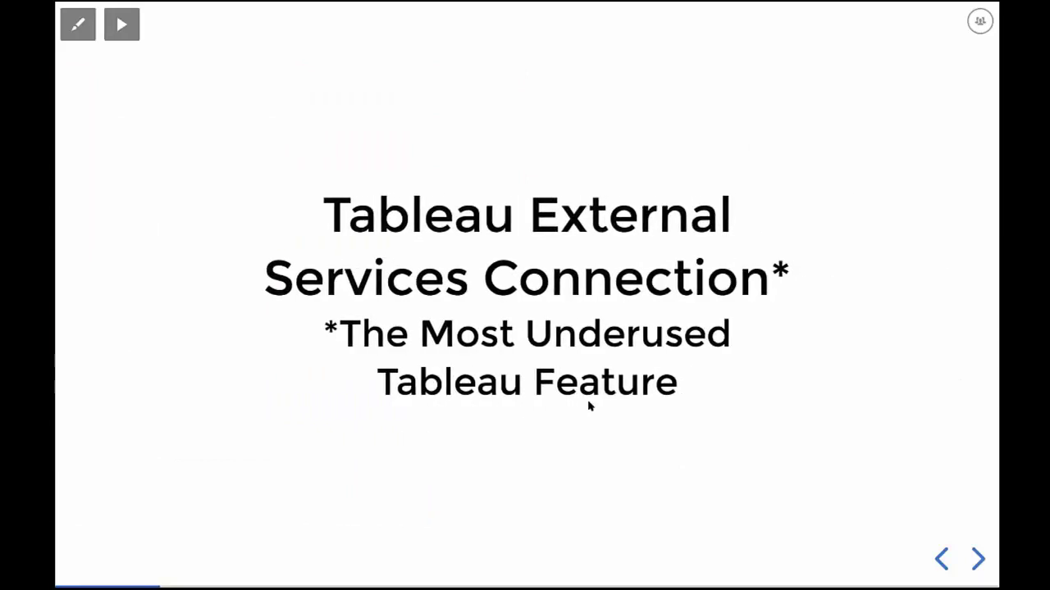
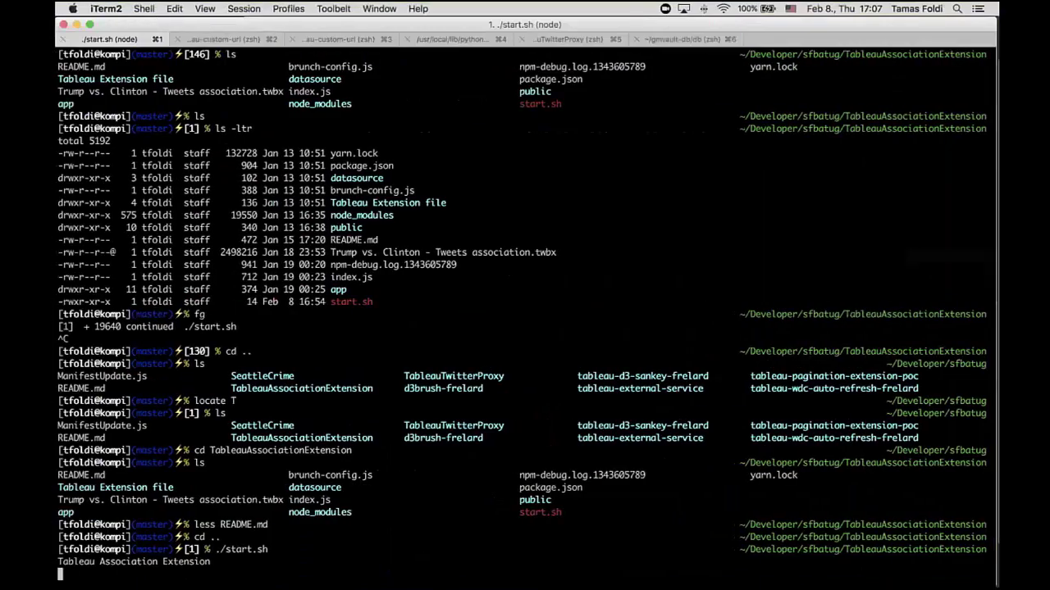
Launch Tableau Desktop and open the Traffic Collisions in NYC workbook, allowing its DBSCAN script and accepting the version upgrade.
{"action": "key", "text": "super+space"}
{"action": "type", "text": "near"}
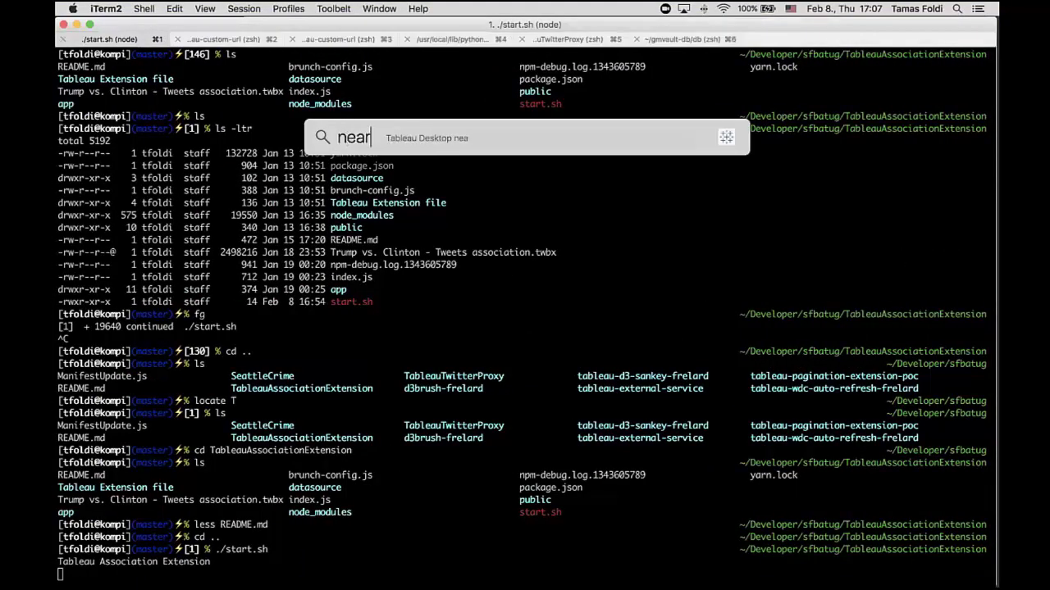
{"action": "key", "text": "Return"}
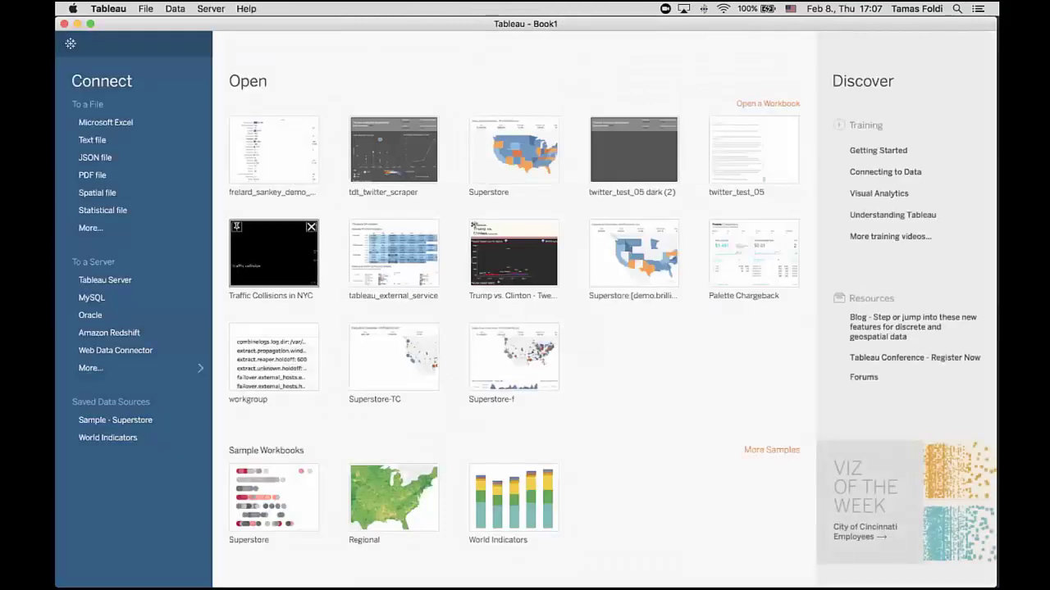
{"action": "left_click", "coordinate": [275, 252]}
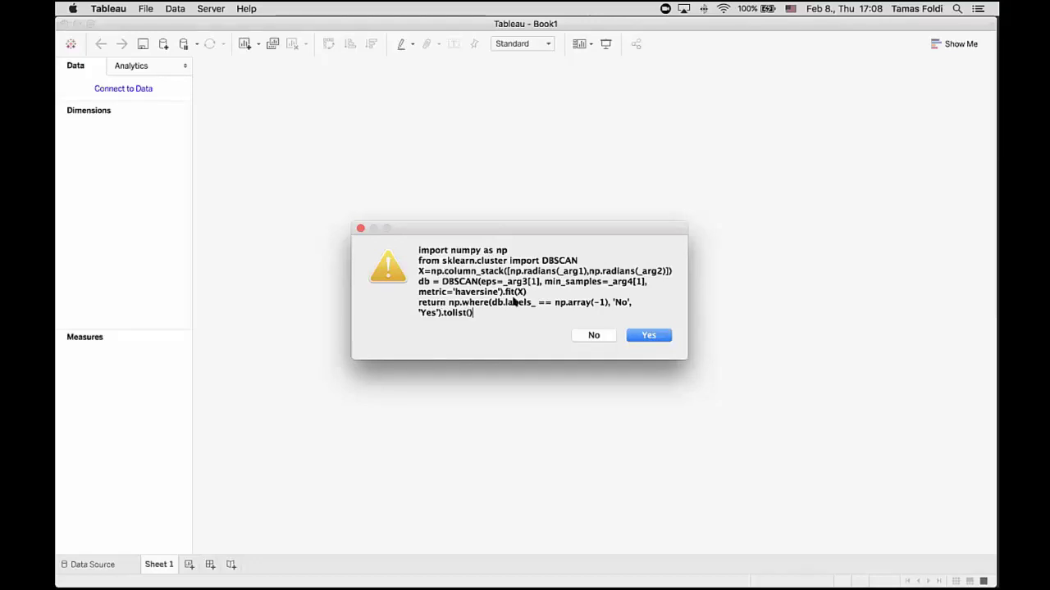
{"action": "left_click", "coordinate": [649, 335]}
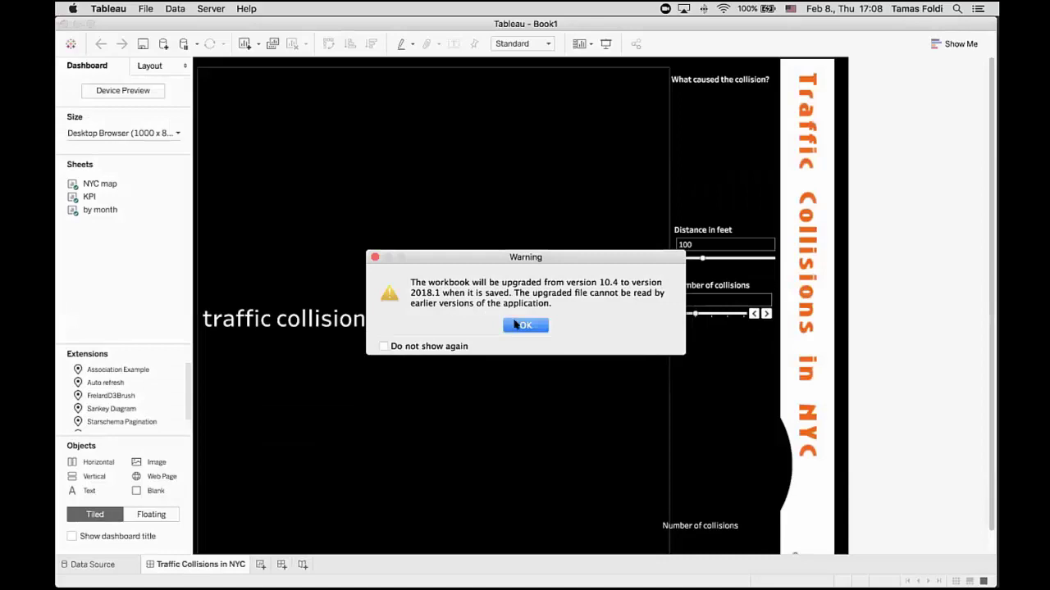
{"action": "left_click", "coordinate": [517, 326]}
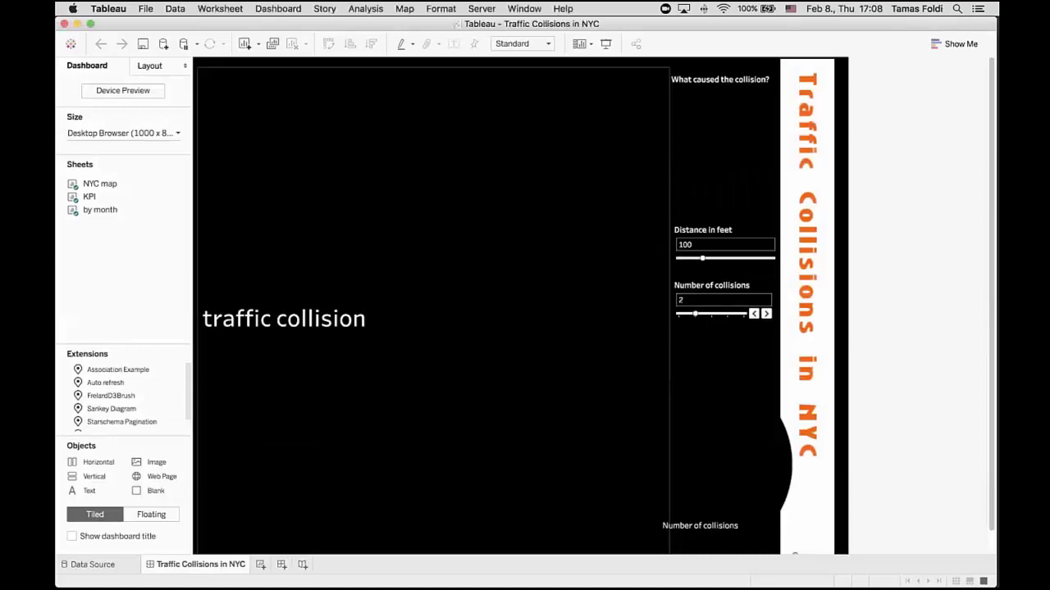
Configure the external service connection to server localhost on port 9004.
{"action": "left_click", "coordinate": [559, 8]}
{"action": "mouse_move", "coordinate": [579, 142]}
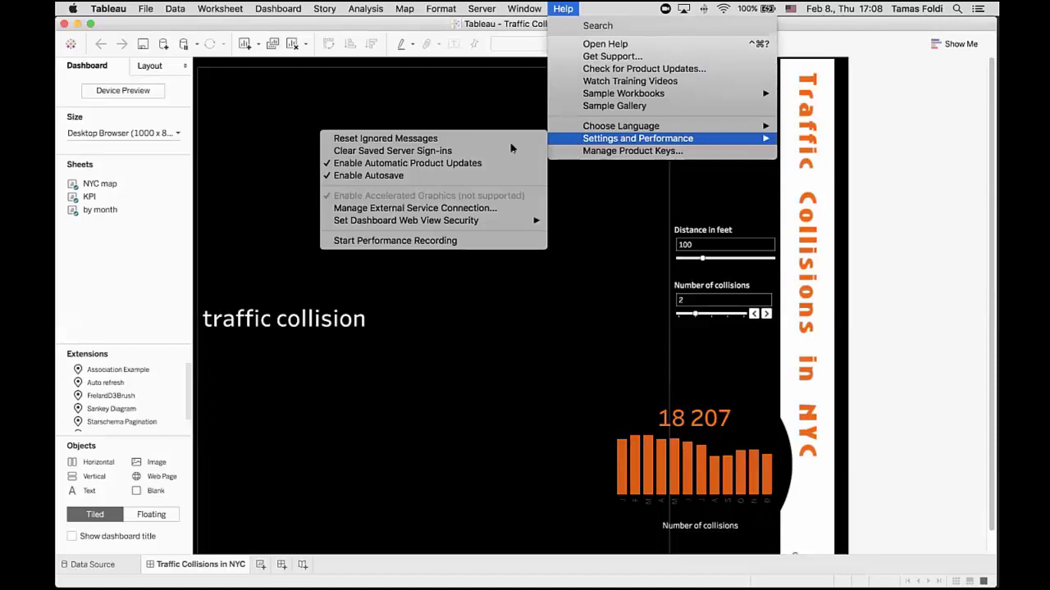
{"action": "left_click", "coordinate": [464, 207]}
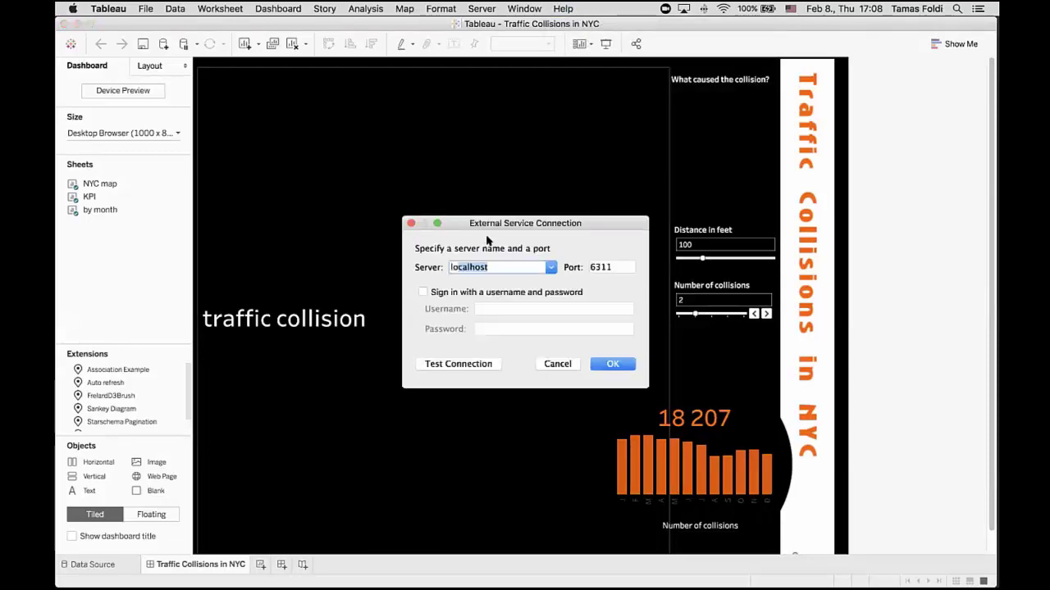
{"action": "key", "text": "Tab"}
{"action": "type", "text": "9004"}
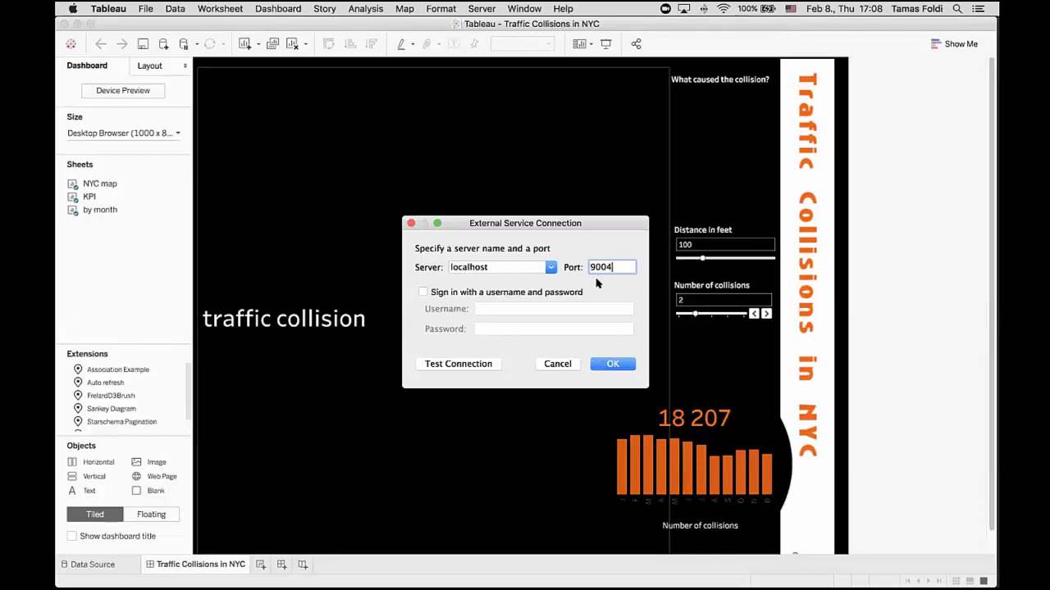
{"action": "left_click", "coordinate": [617, 365]}
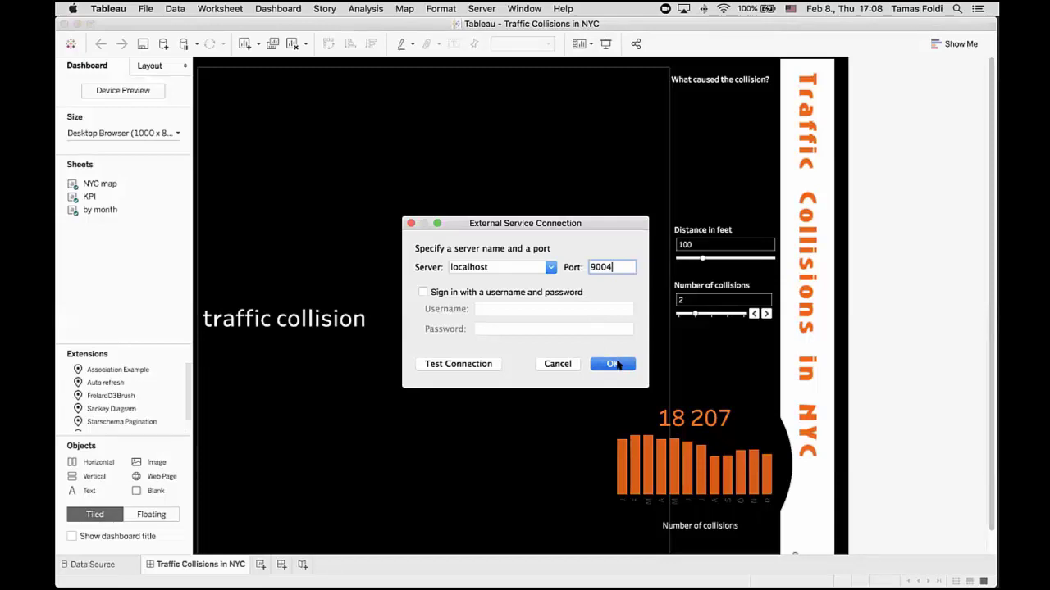
{"action": "left_click", "coordinate": [617, 365]}
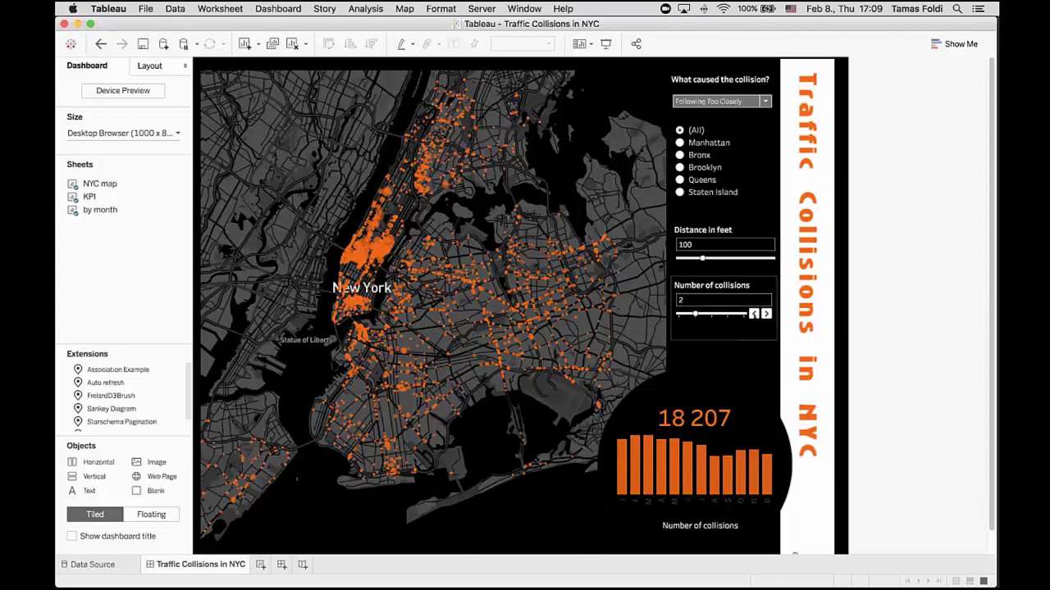
Set the dashboard's Number of collisions parameter to 4 and Distance in feet to 203.
{"action": "left_click_drag", "start_coordinate": [695, 314], "coordinate": [727, 314]}
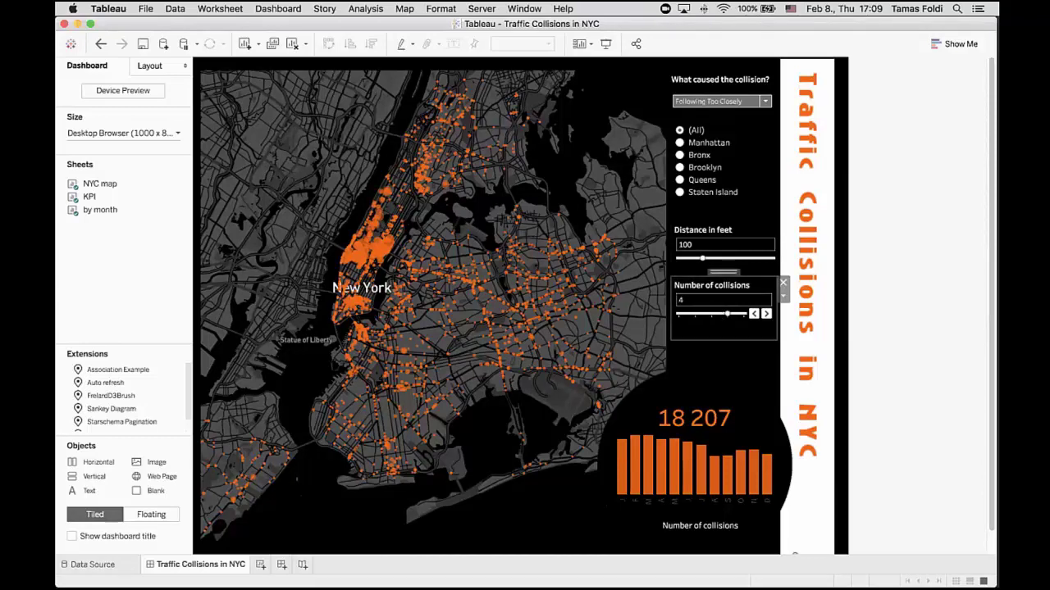
{"action": "left_click_drag", "start_coordinate": [702, 258], "coordinate": [726, 259]}
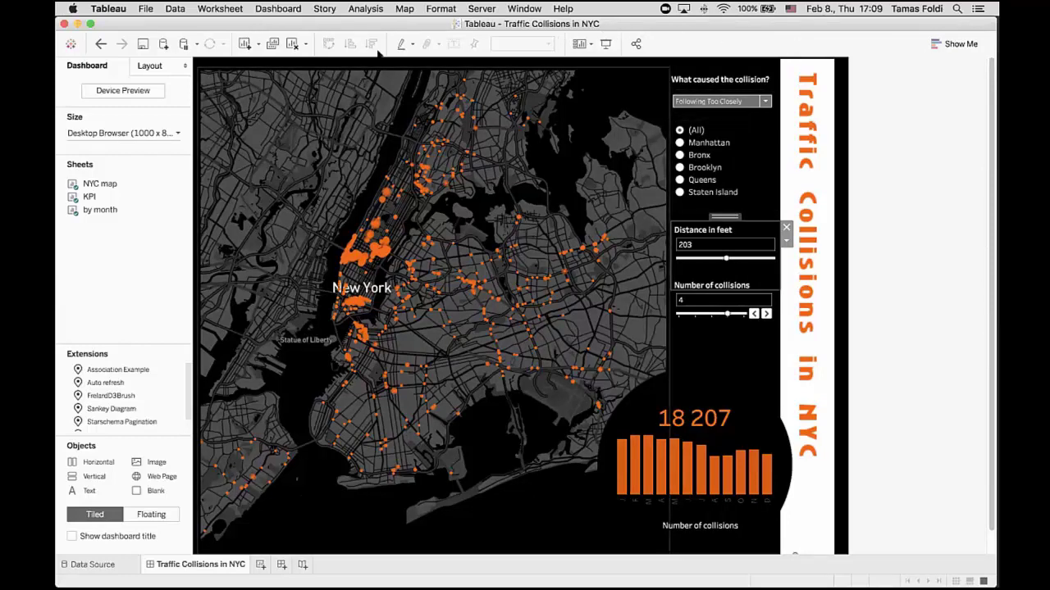
Go to the NYC map sheet and examine the Tabpy Script calculation's Python code, arguments and return values.
{"action": "left_click", "coordinate": [259, 97]}
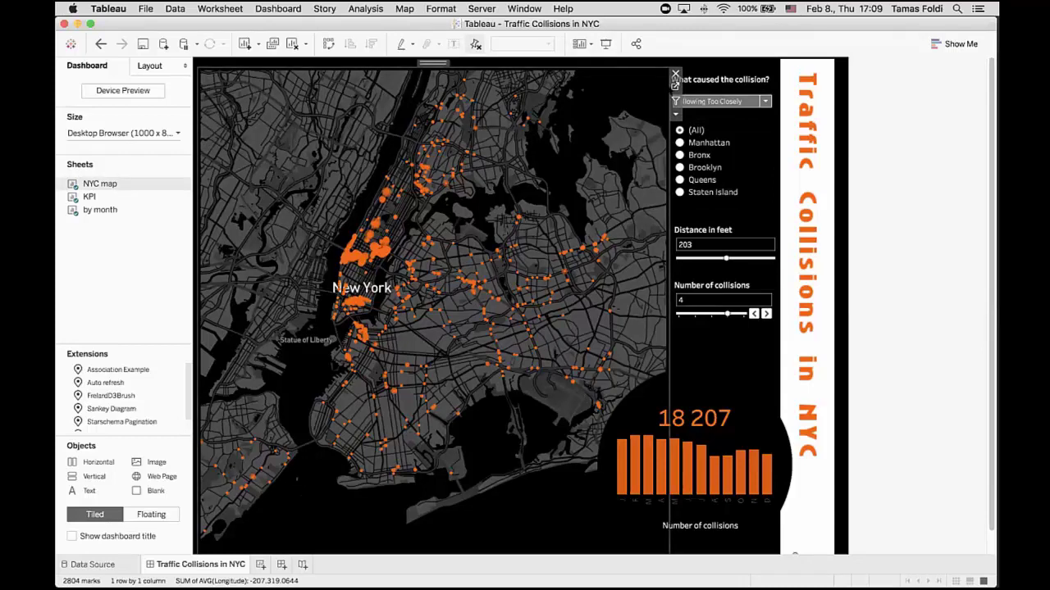
{"action": "left_click", "coordinate": [671, 84]}
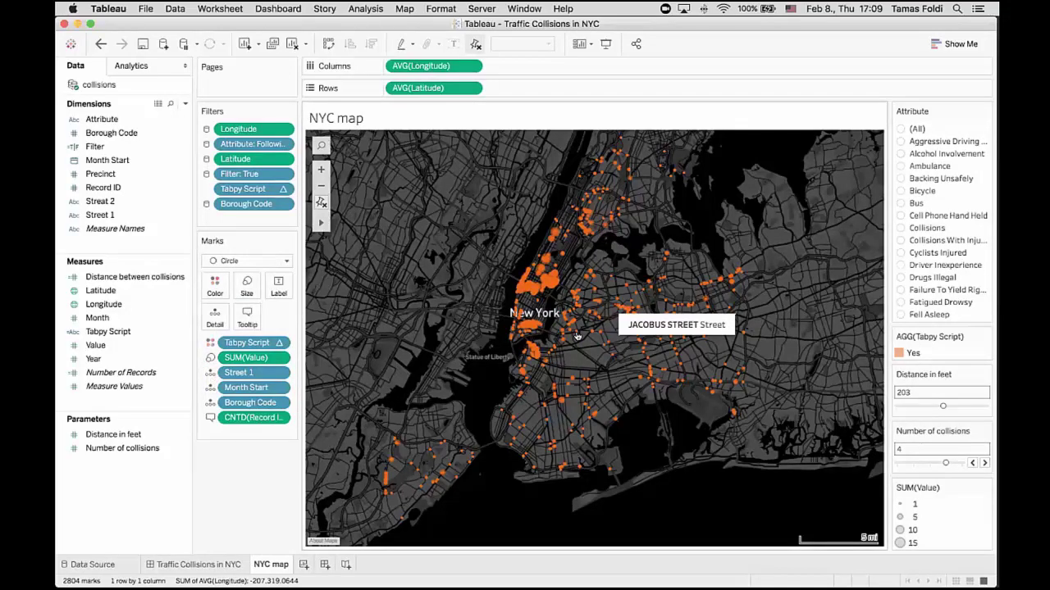
{"action": "left_click", "coordinate": [183, 331]}
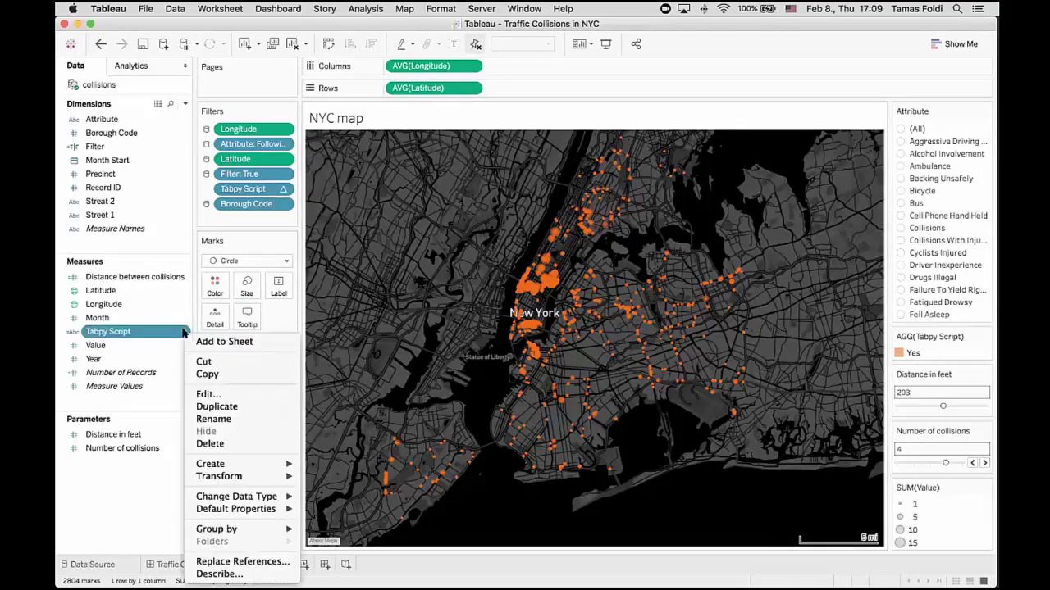
{"action": "left_click", "coordinate": [207, 395]}
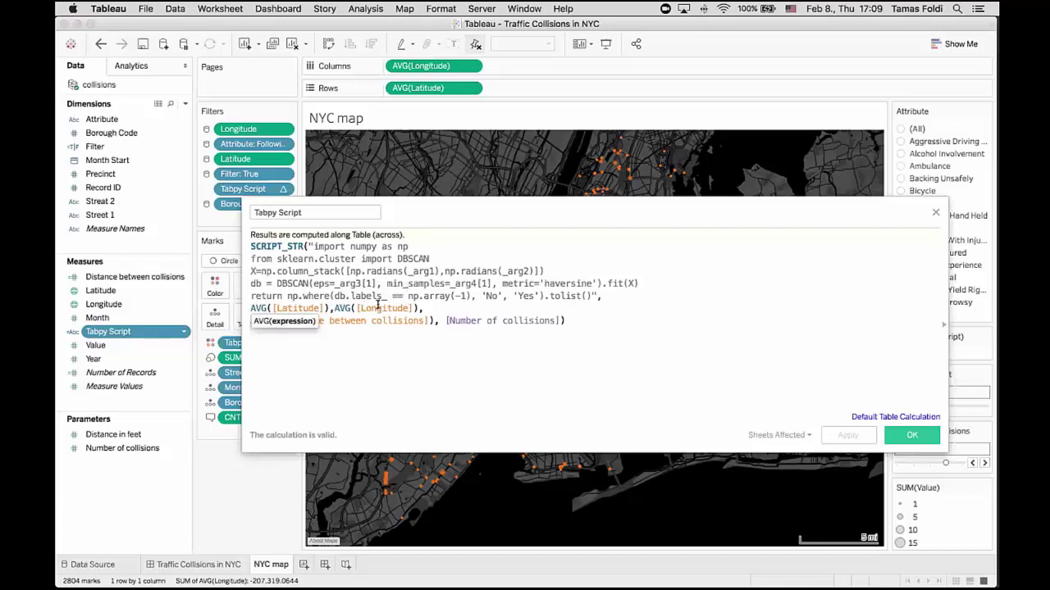
{"action": "left_click", "coordinate": [439, 320]}
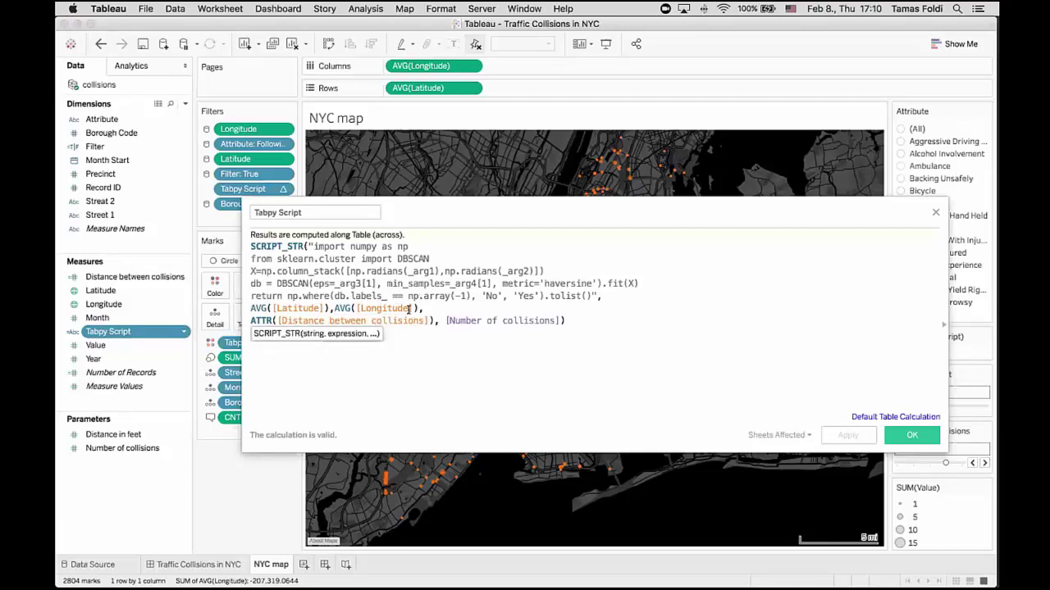
{"action": "left_click", "coordinate": [624, 291]}
{"action": "left_click", "coordinate": [409, 271]}
{"action": "double_click", "coordinate": [410, 259]}
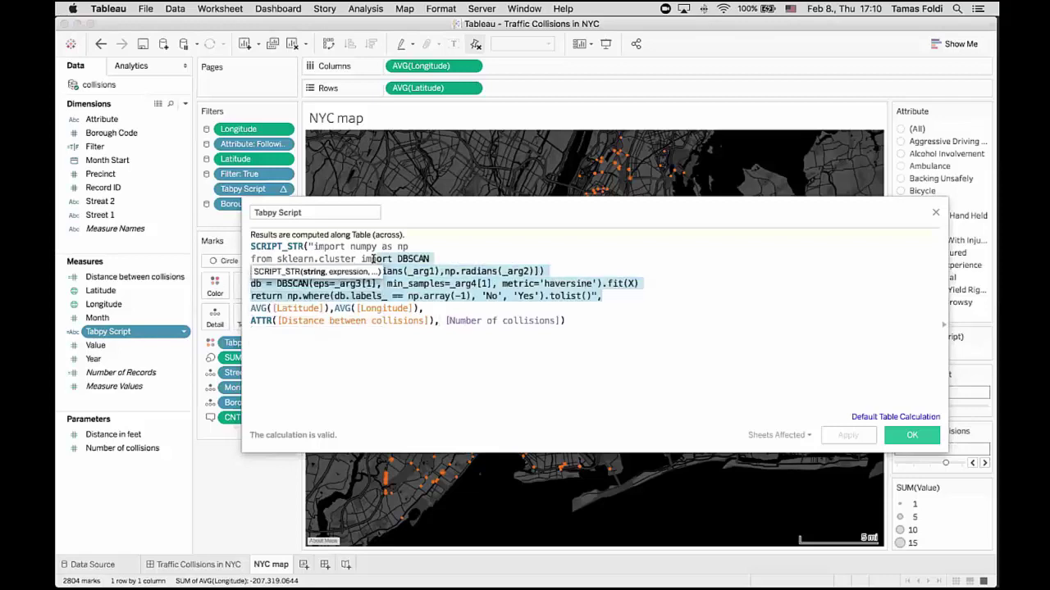
{"action": "left_click", "coordinate": [436, 259]}
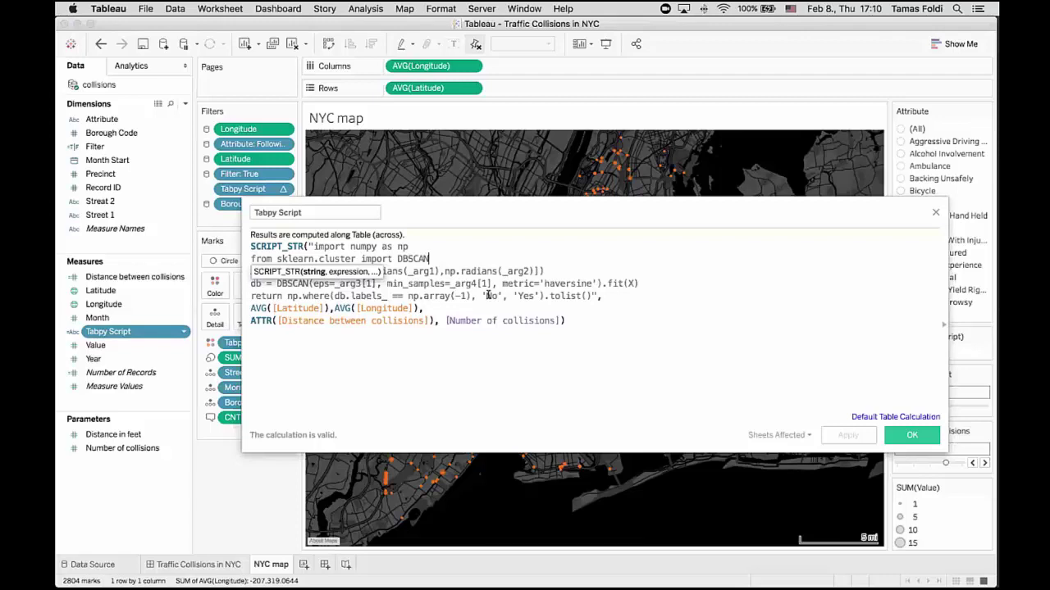
{"action": "left_click", "coordinate": [485, 295]}
{"action": "left_click", "coordinate": [538, 295]}
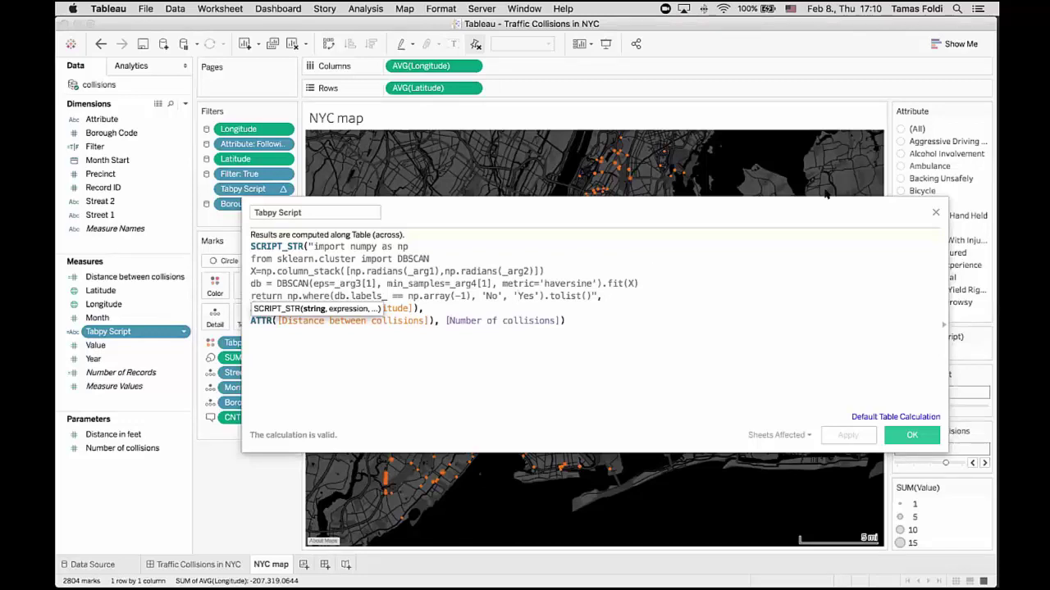
{"action": "left_click", "coordinate": [933, 214]}
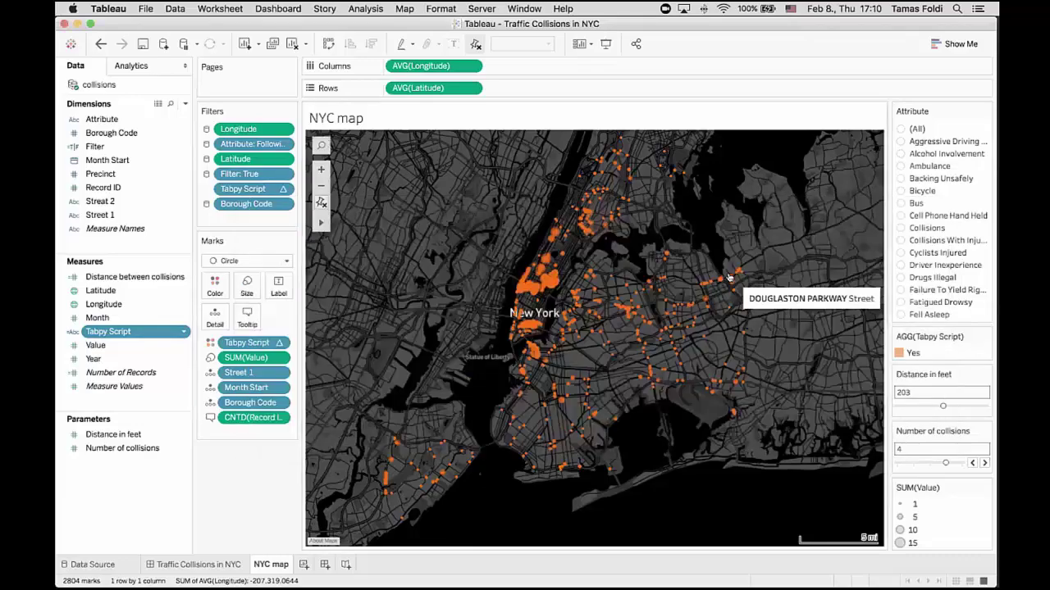
Switch back to the slide deck and advance to the Live Currency Data slide.
{"action": "key", "text": "ctrl+Right"}
{"action": "left_click", "coordinate": [977, 559]}
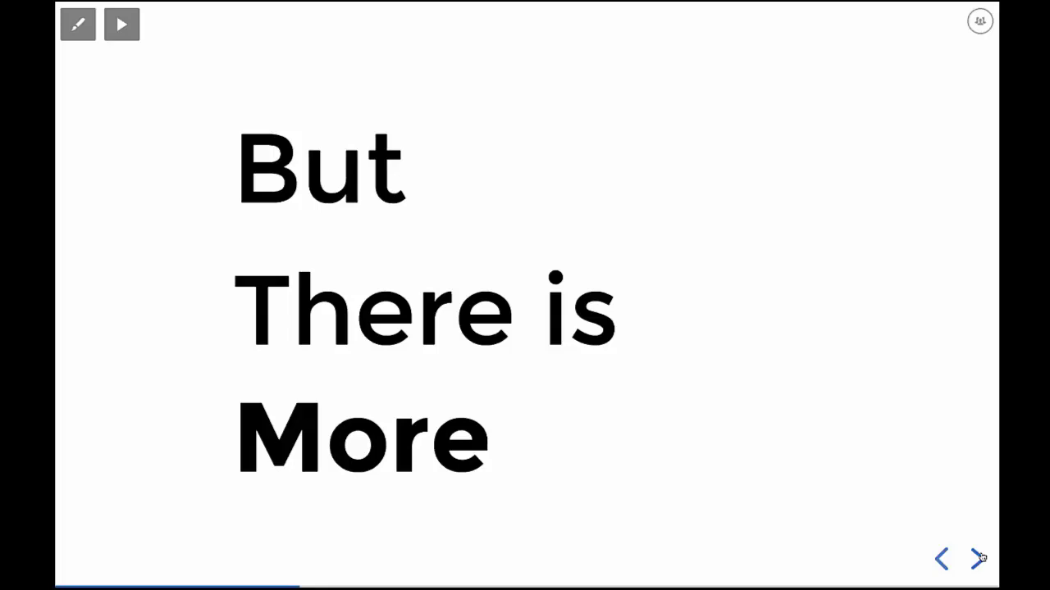
{"action": "left_click", "coordinate": [979, 559]}
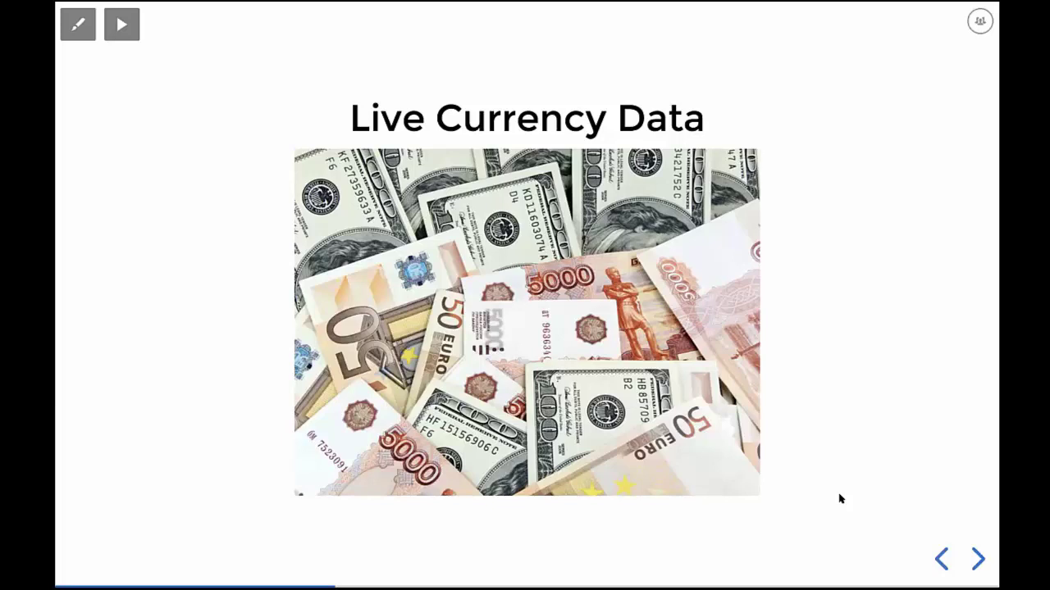
Switch from the slide deck back to Tableau and close the Traffic Collisions in NYC workbook.
{"action": "key", "text": "ctrl+Left"}
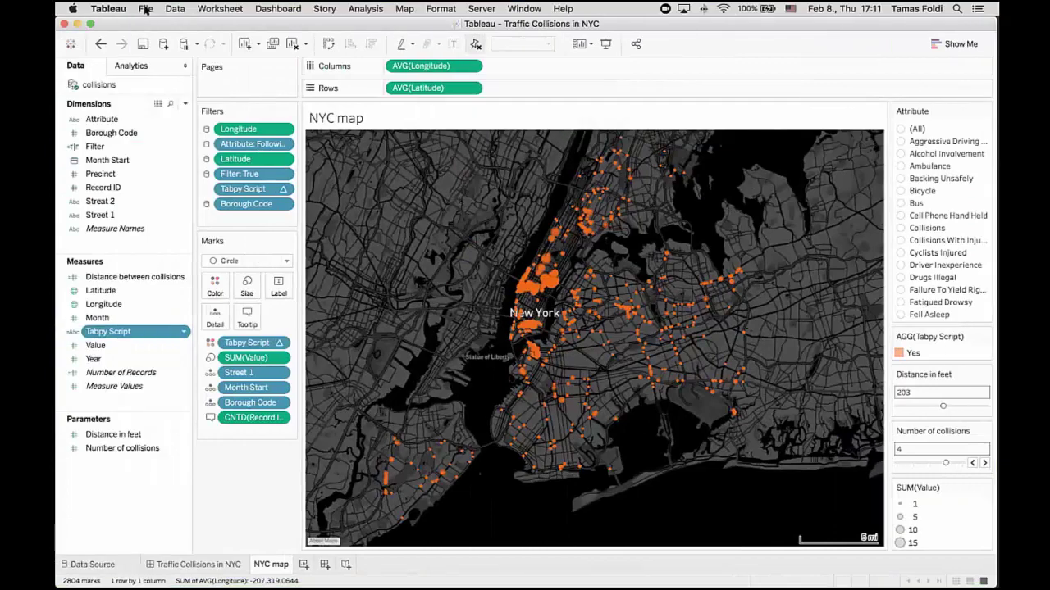
{"action": "left_click", "coordinate": [145, 9]}
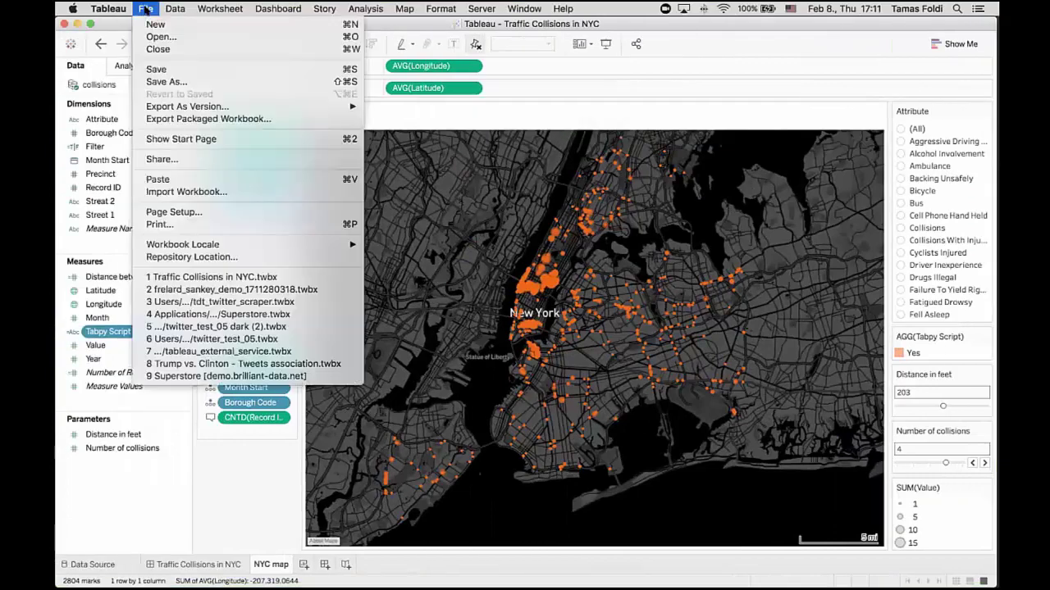
{"action": "left_click", "coordinate": [158, 47]}
{"action": "left_click", "coordinate": [469, 316]}
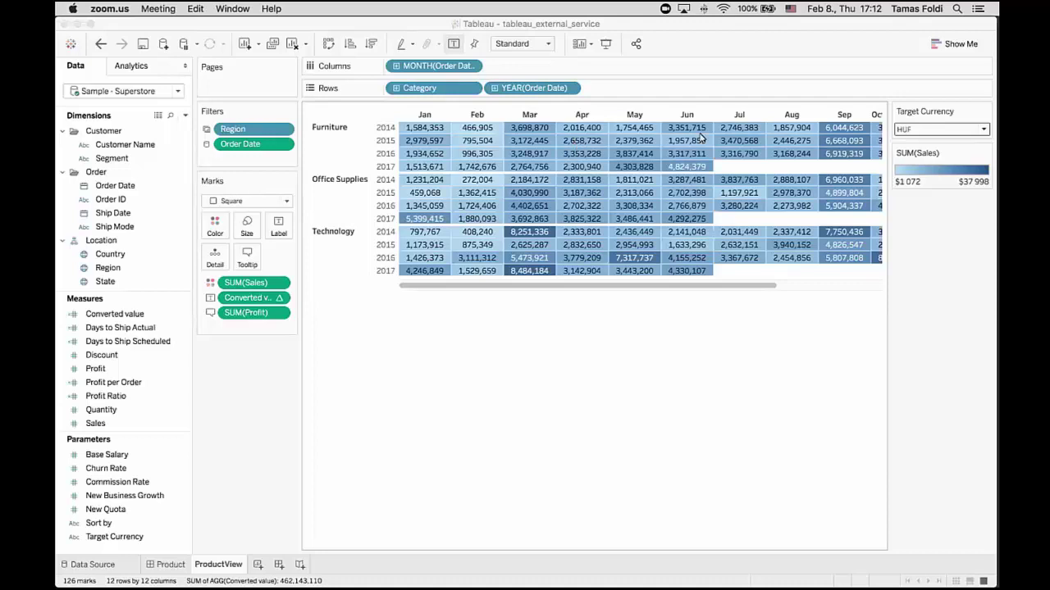
On the ProductView sheet, try the Target Currency parameter with EUR and with GBP to convert the sales figures.
{"action": "left_click", "coordinate": [909, 131]}
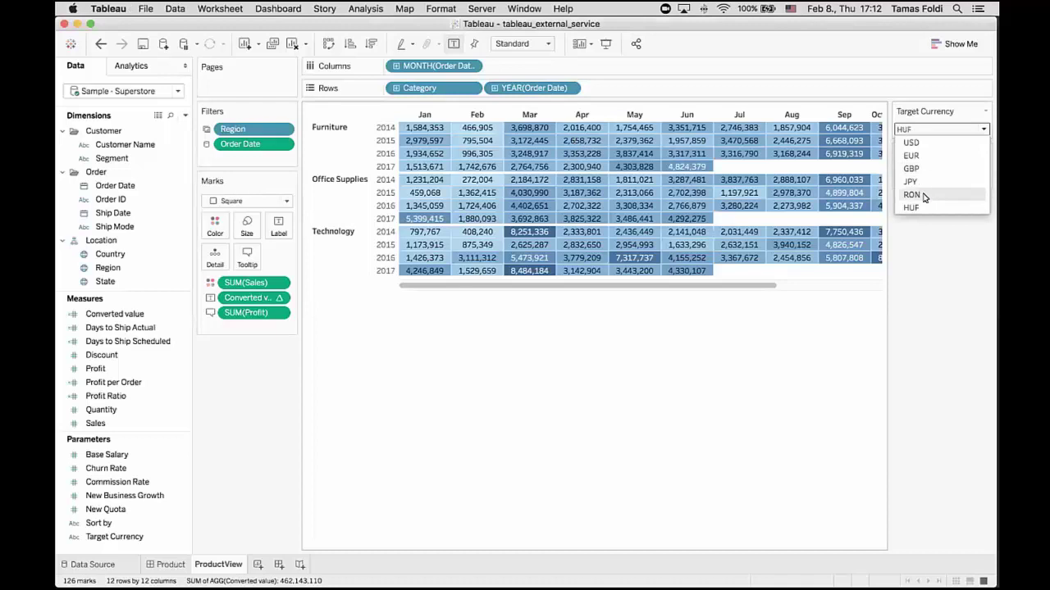
{"action": "left_click", "coordinate": [921, 157]}
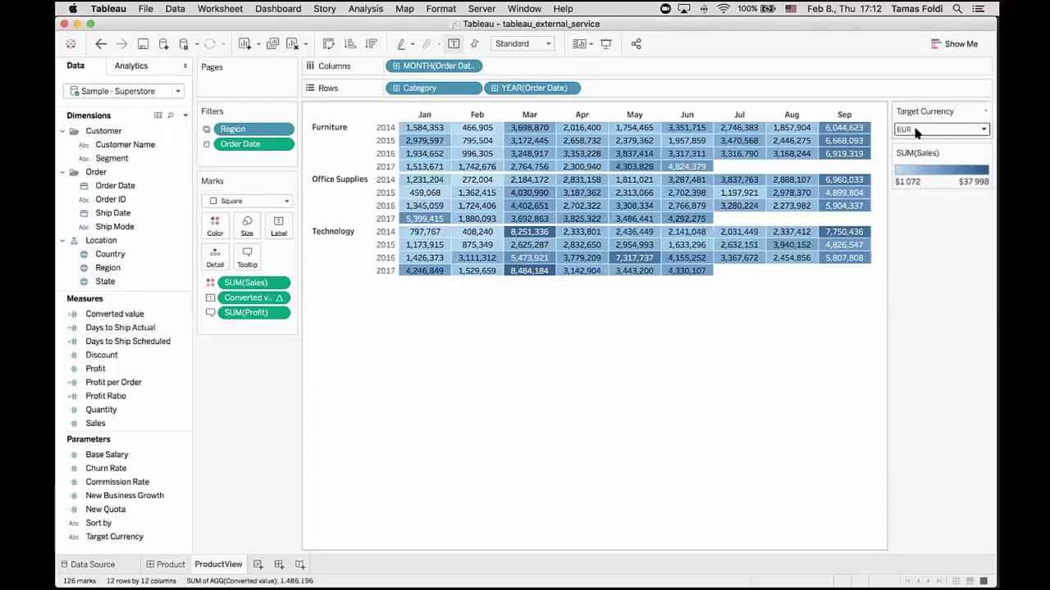
{"action": "left_click", "coordinate": [916, 131]}
{"action": "left_click", "coordinate": [920, 157]}
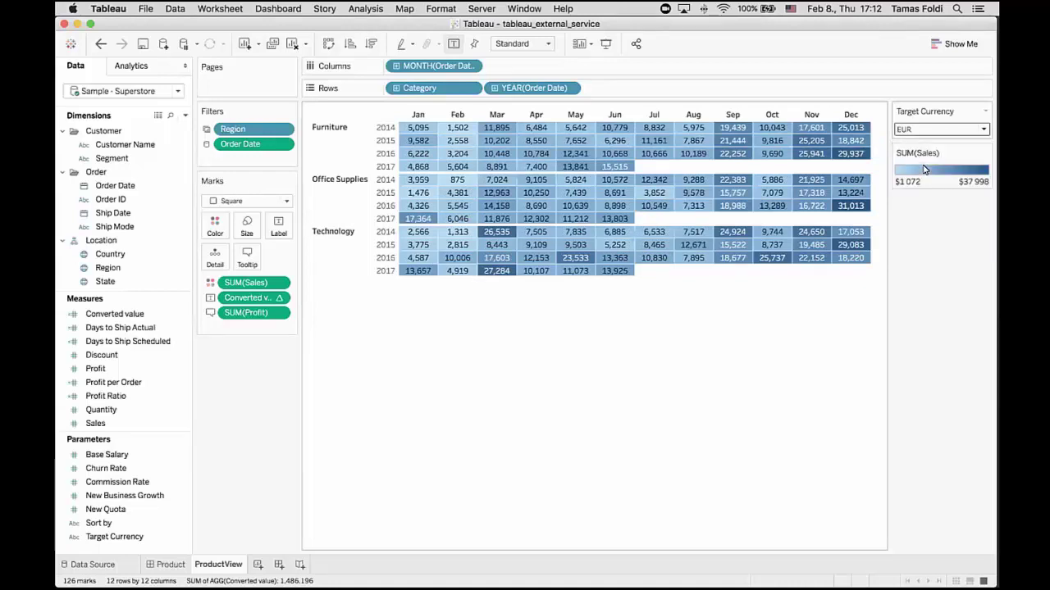
{"action": "key", "text": "Down"}
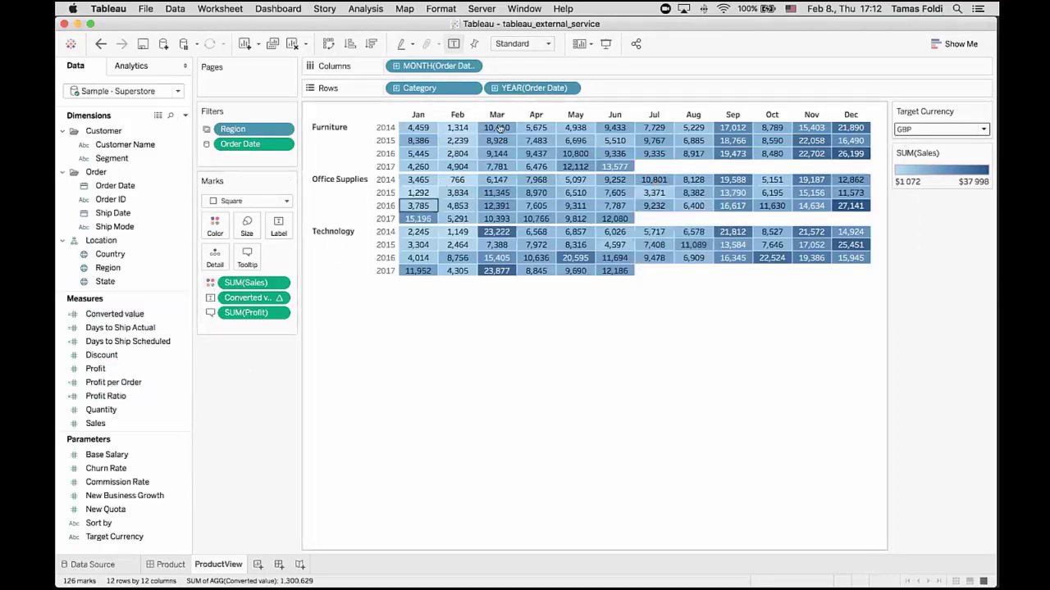
{"action": "left_click", "coordinate": [280, 298]}
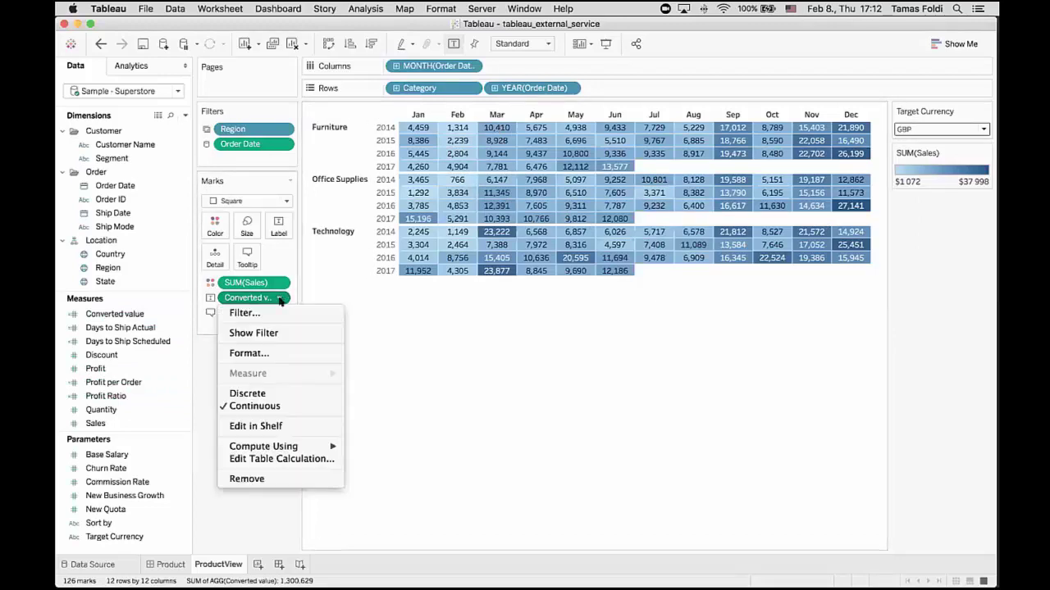
{"action": "left_click", "coordinate": [278, 426]}
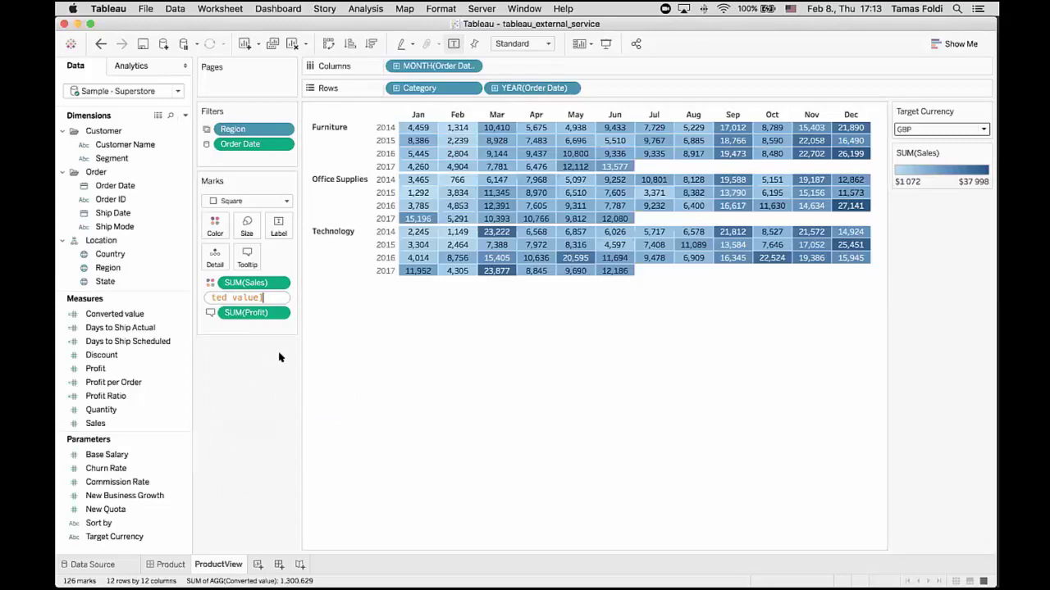
{"action": "left_click", "coordinate": [148, 317]}
Examine the Converted value calculation's tabpy.query call, its convert_to function name and its arguments, and close the editor.
{"action": "left_click", "coordinate": [183, 314]}
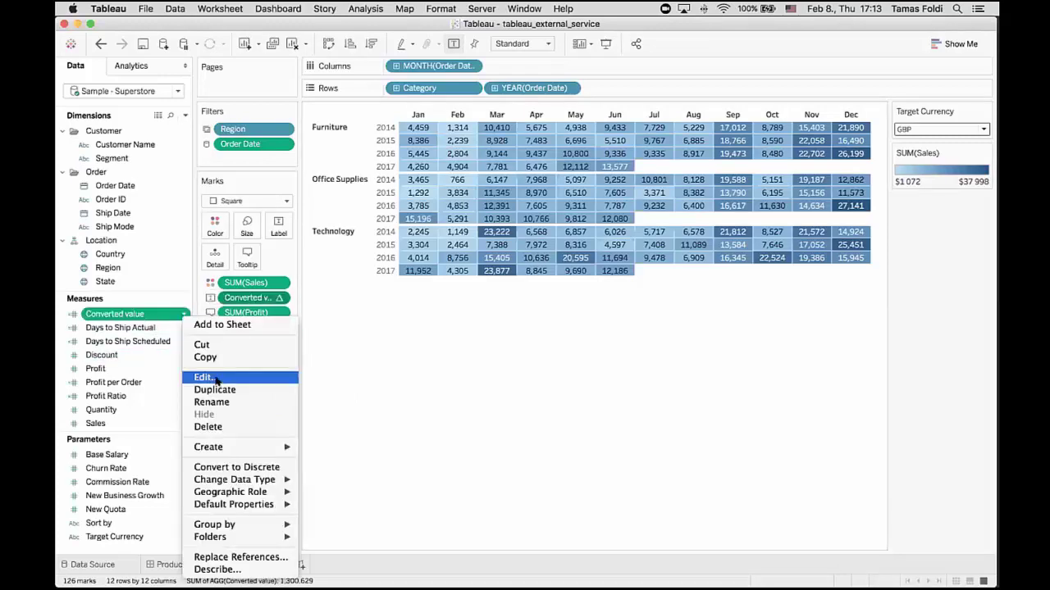
{"action": "left_click", "coordinate": [215, 379]}
{"action": "left_click", "coordinate": [287, 309]}
{"action": "left_click_drag", "start_coordinate": [305, 309], "coordinate": [346, 308]}
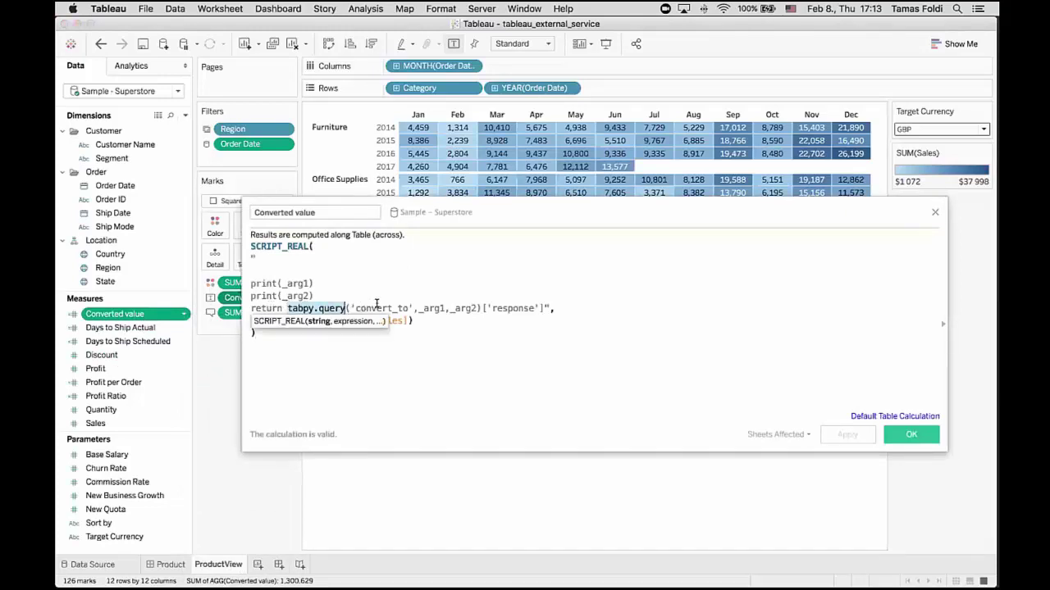
{"action": "double_click", "coordinate": [377, 308]}
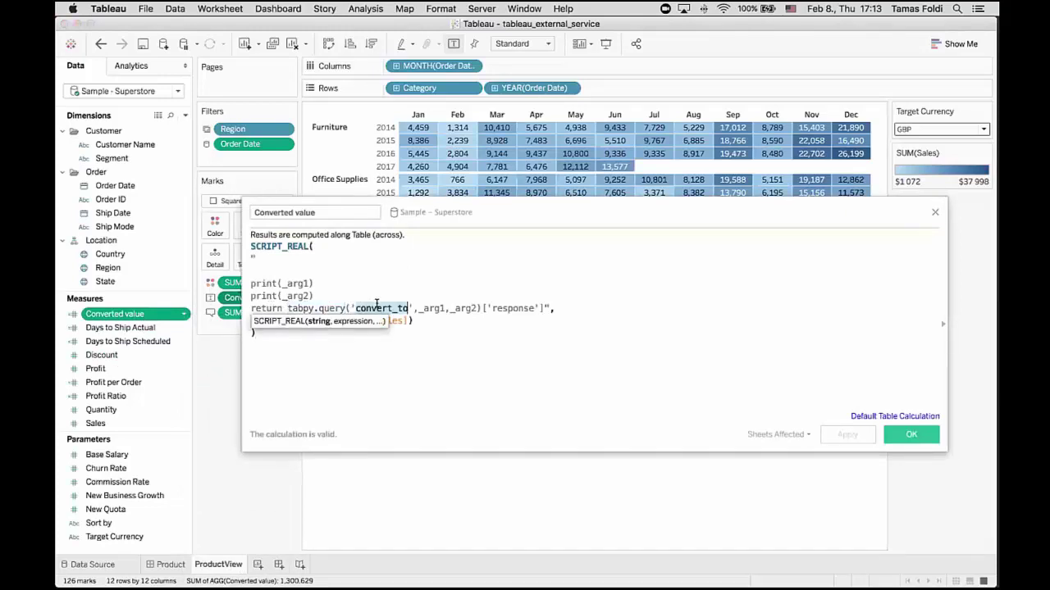
{"action": "double_click", "coordinate": [427, 308]}
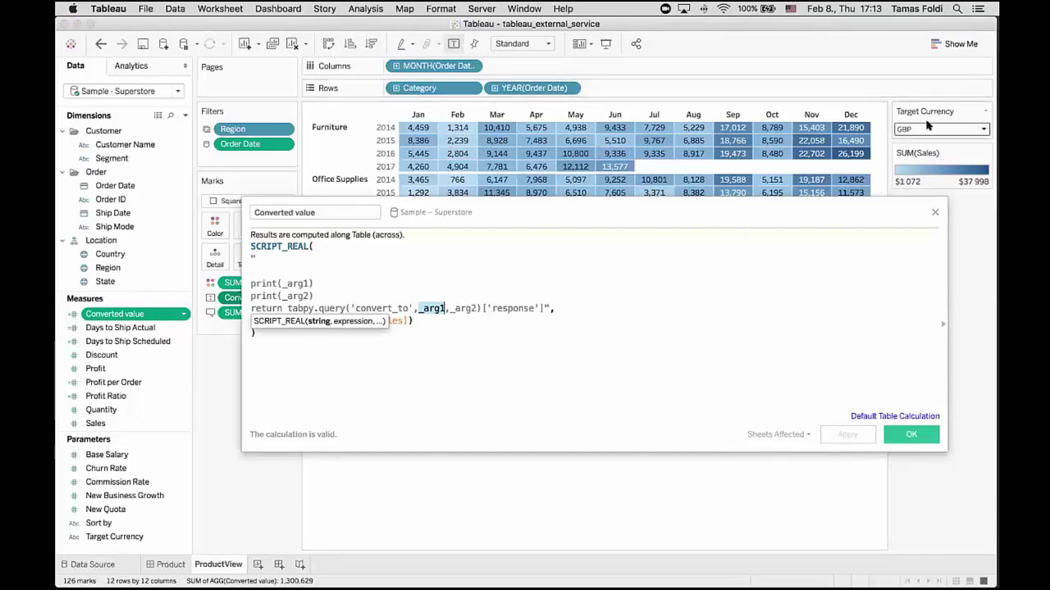
{"action": "left_click", "coordinate": [312, 317]}
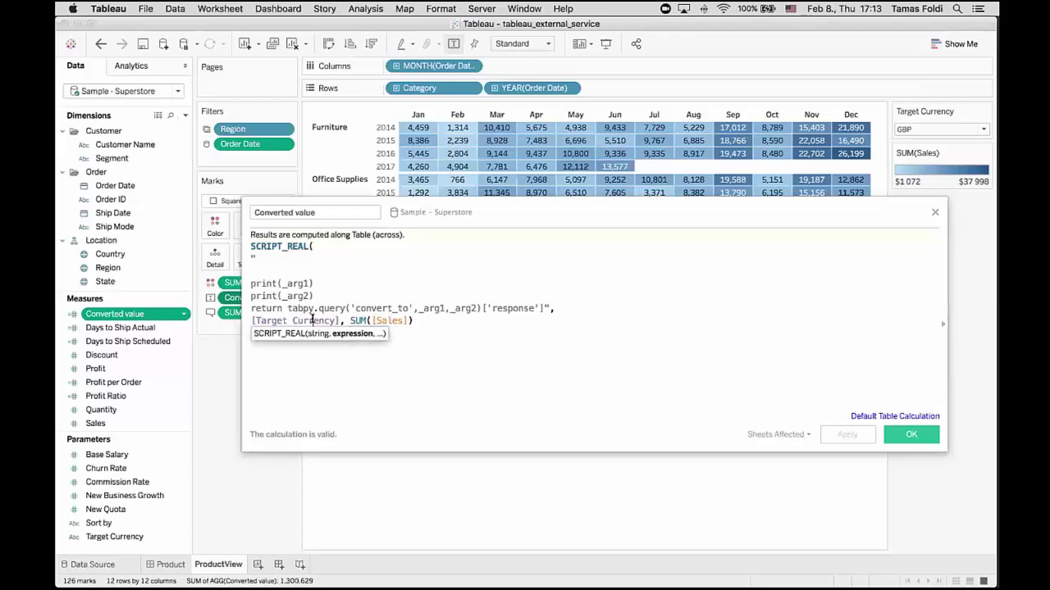
{"action": "left_click", "coordinate": [934, 211]}
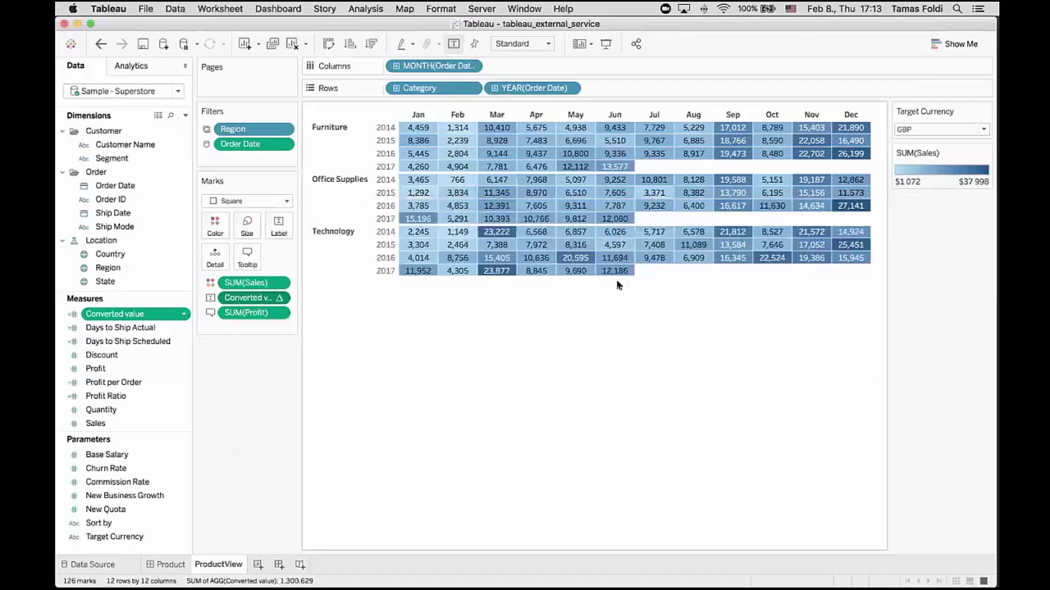
Add INR to the Target Currency parameter's list of allowable values.
{"action": "left_click", "coordinate": [185, 537]}
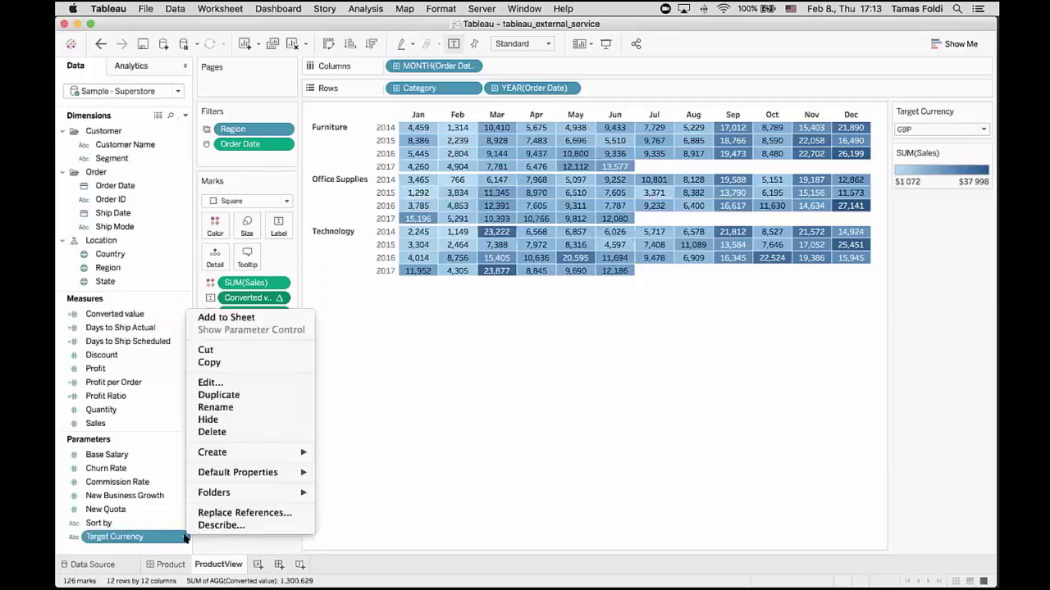
{"action": "left_click", "coordinate": [251, 382]}
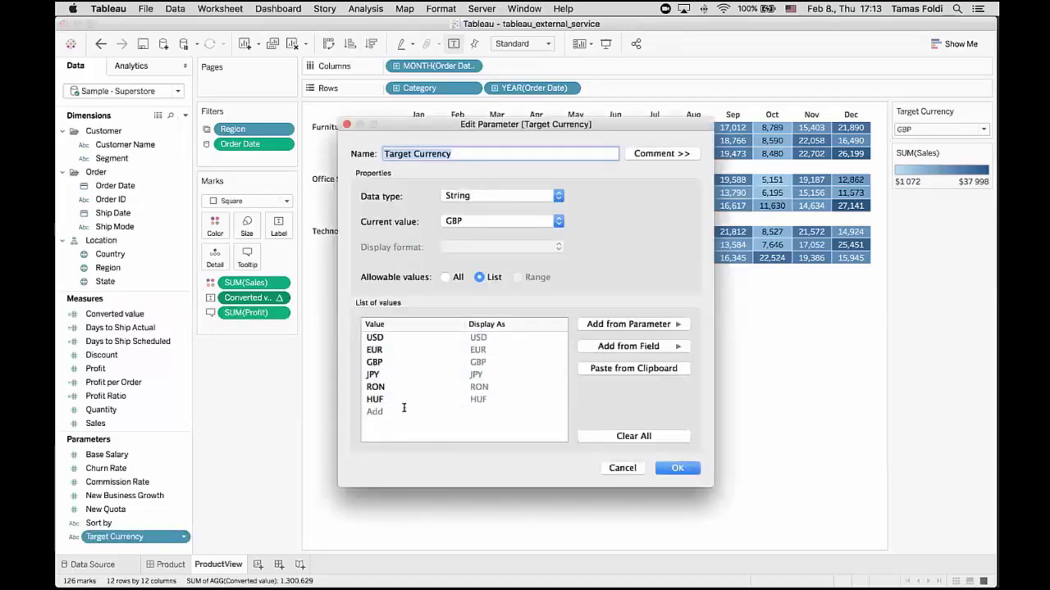
{"action": "left_click", "coordinate": [403, 410]}
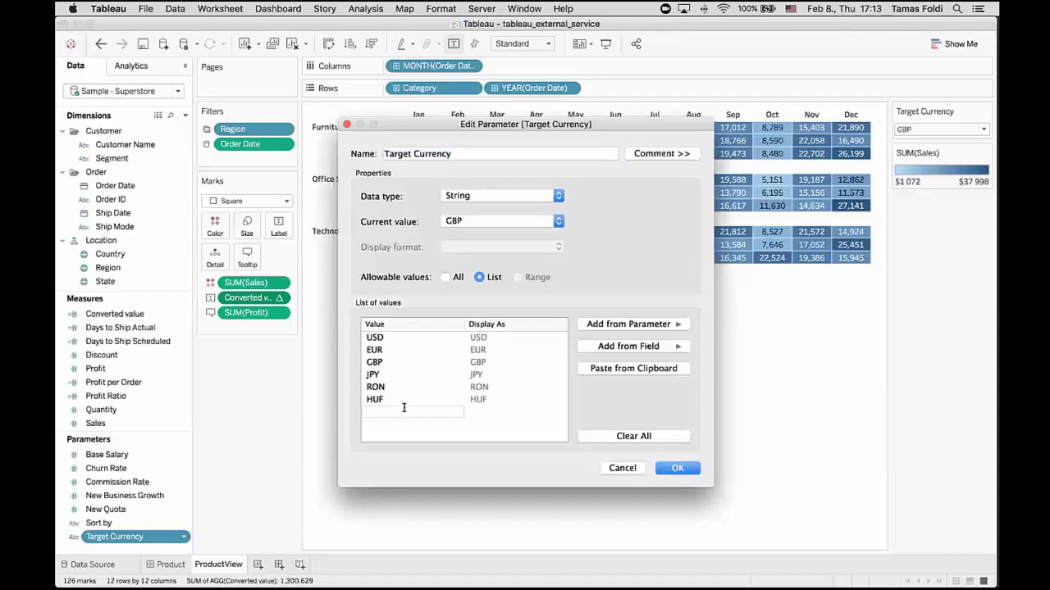
{"action": "type", "text": "INR"}
{"action": "key", "text": "Return"}
{"action": "left_click", "coordinate": [677, 467]}
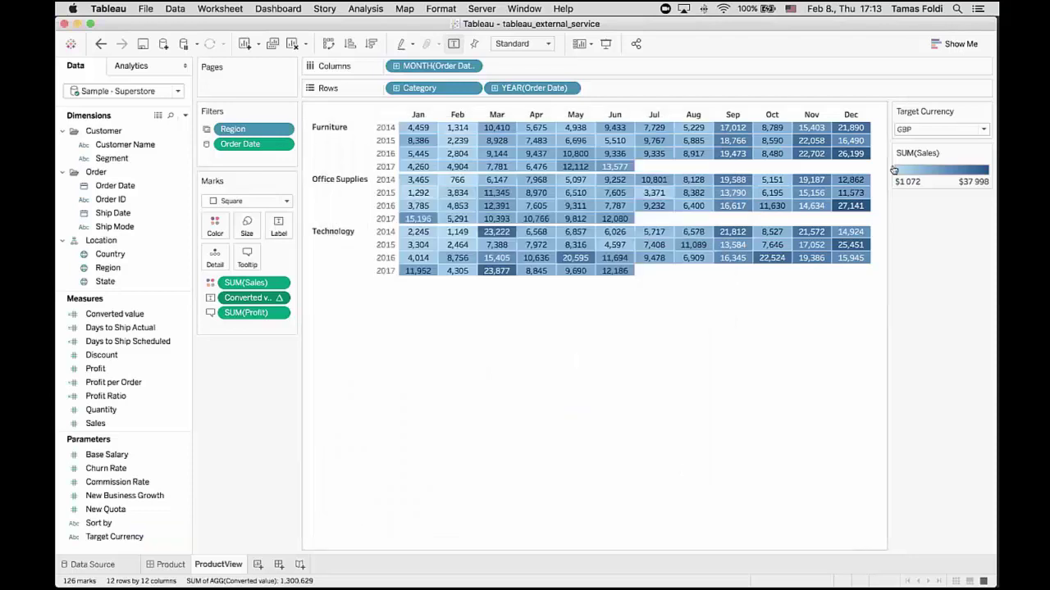
Set the Target Currency parameter to INR and inspect the converted sales of a July Office Supplies cell.
{"action": "left_click", "coordinate": [933, 128]}
{"action": "left_click", "coordinate": [914, 219]}
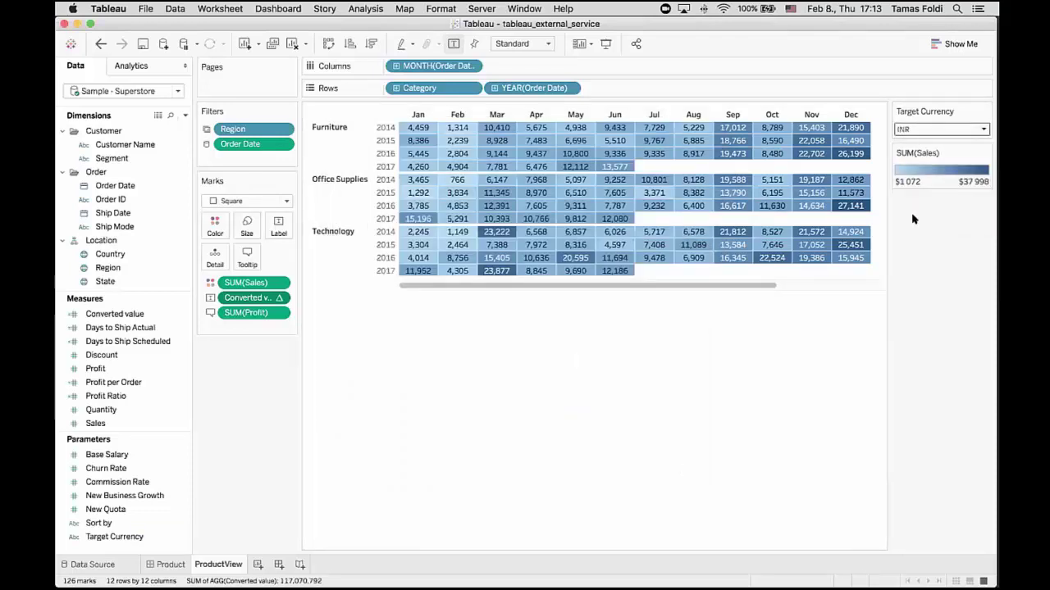
{"action": "mouse_move", "coordinate": [720, 213]}
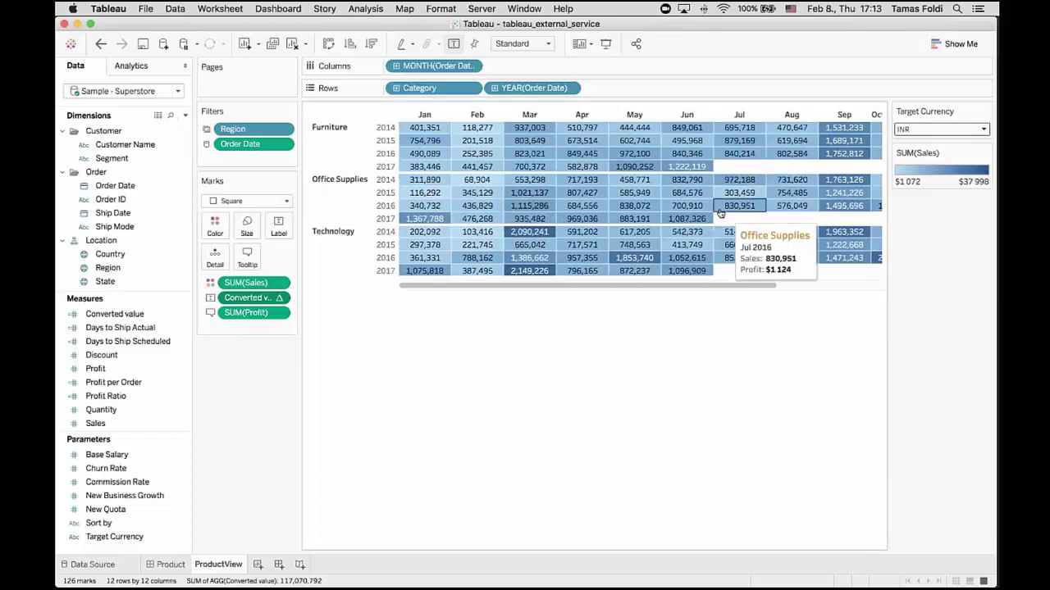
View the underlying records of the Sample - Superstore data source, check their columns and close the data view.
{"action": "left_click", "coordinate": [159, 115]}
{"action": "scroll", "coordinate": [477, 287], "scroll_direction": "right", "scroll_amount": 10}
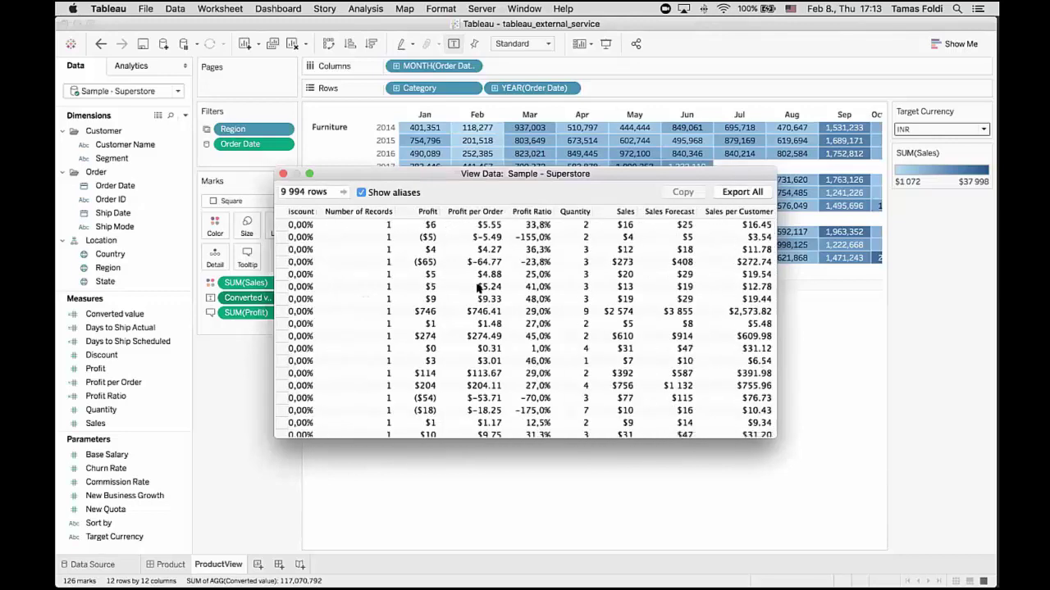
{"action": "scroll", "coordinate": [477, 287], "scroll_direction": "left", "scroll_amount": 10}
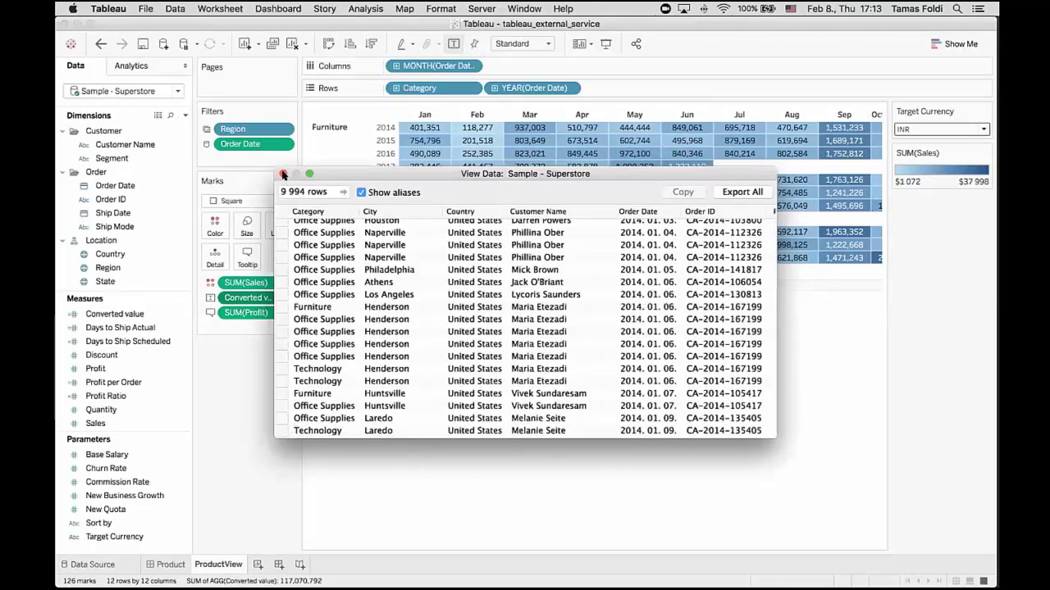
{"action": "key", "text": "Escape"}
Switch to the slide deck and advance past the TabPy architecture and conversion code to the Live Web Data - Twitter slide.
{"action": "key", "text": "ctrl+Right"}
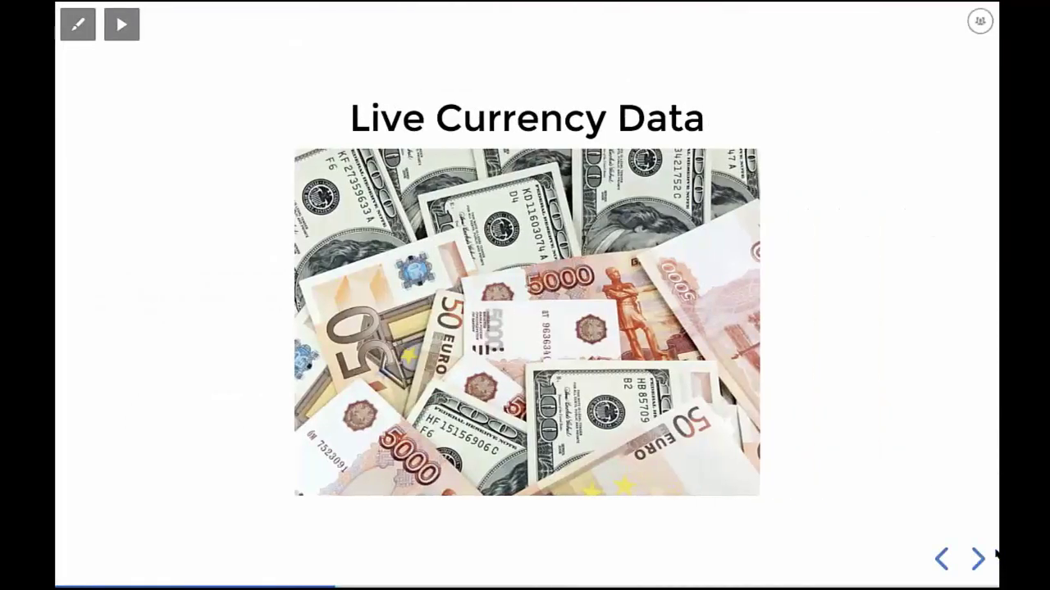
{"action": "left_click", "coordinate": [978, 562]}
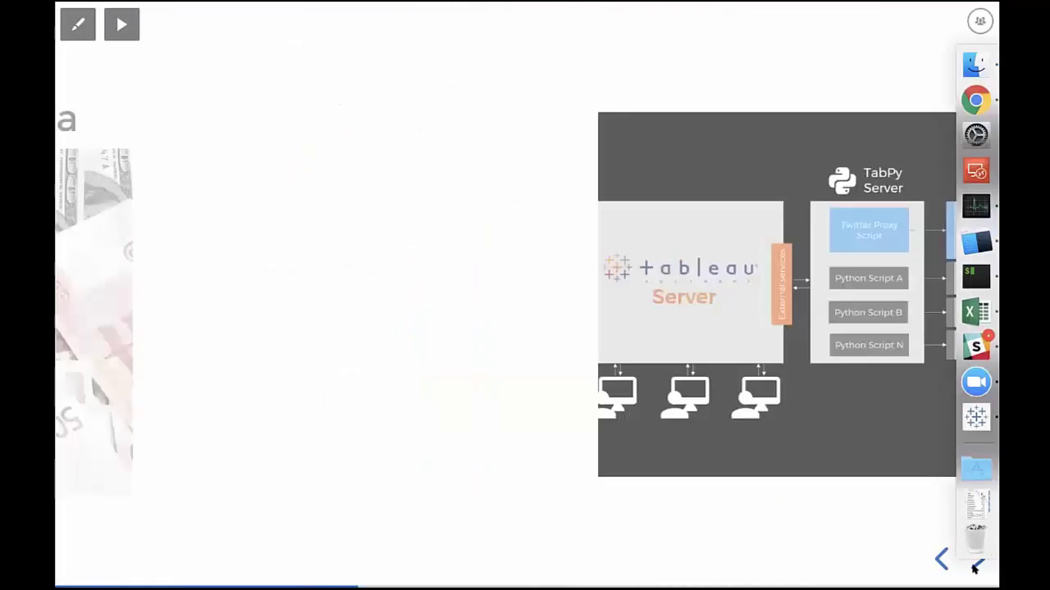
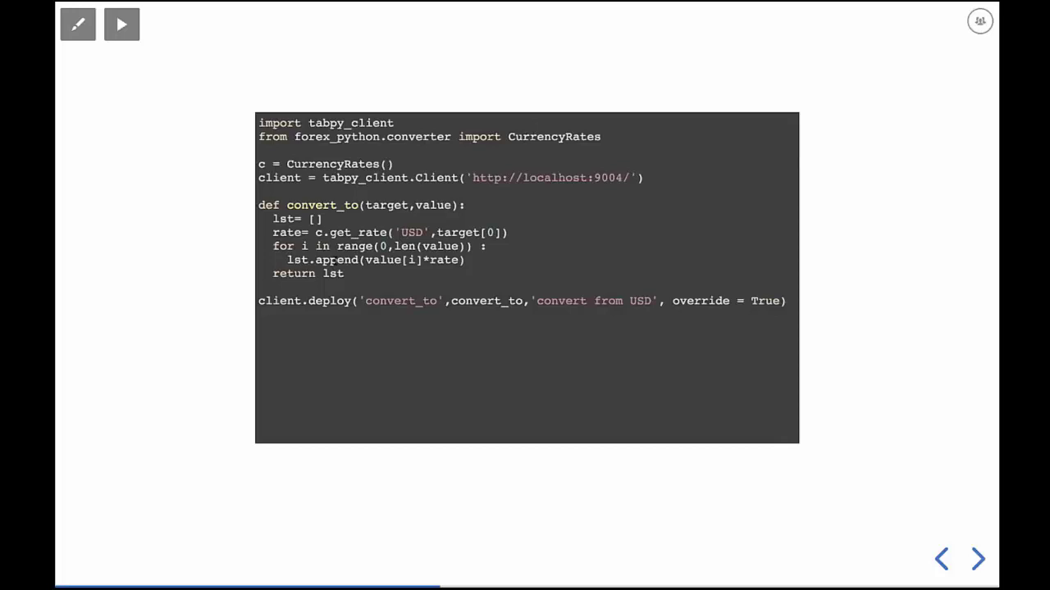
{"action": "left_click", "coordinate": [978, 557]}
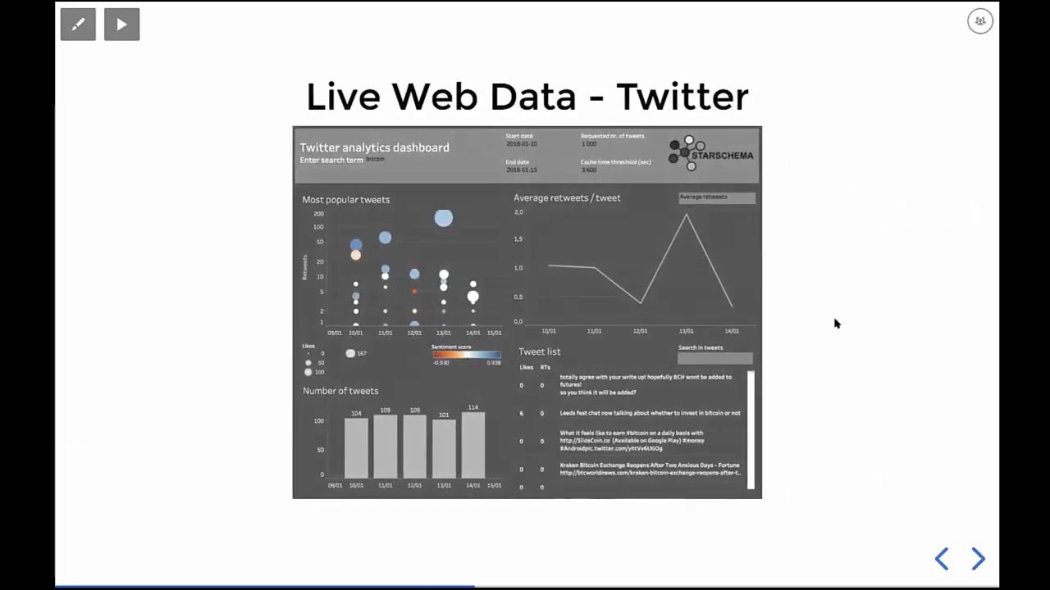
Switch back to Tableau and close the tableau_external_service workbook.
{"action": "key", "text": "ctrl+Left"}
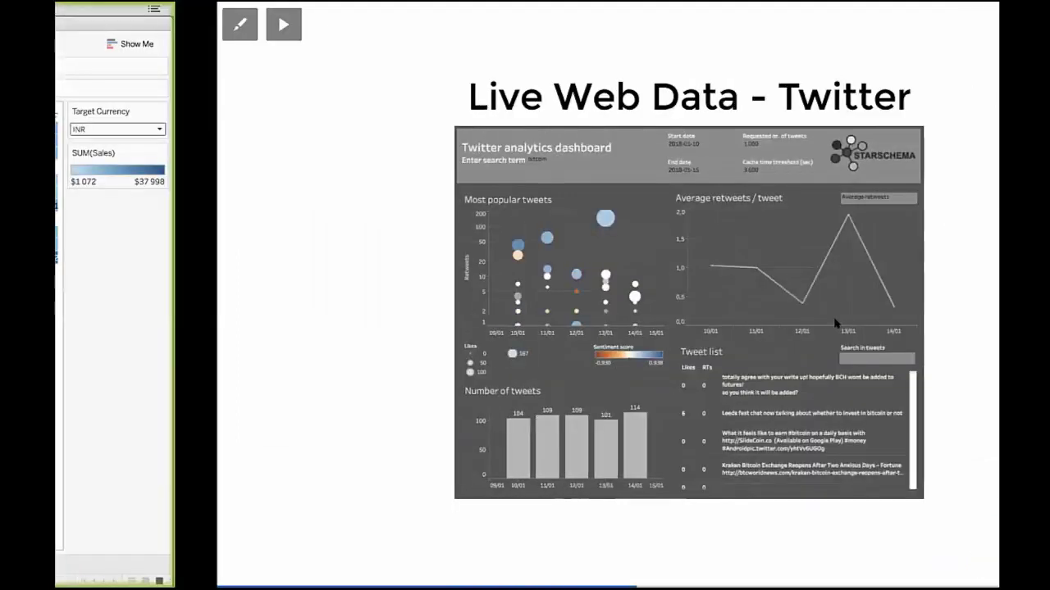
{"action": "left_click", "coordinate": [142, 9]}
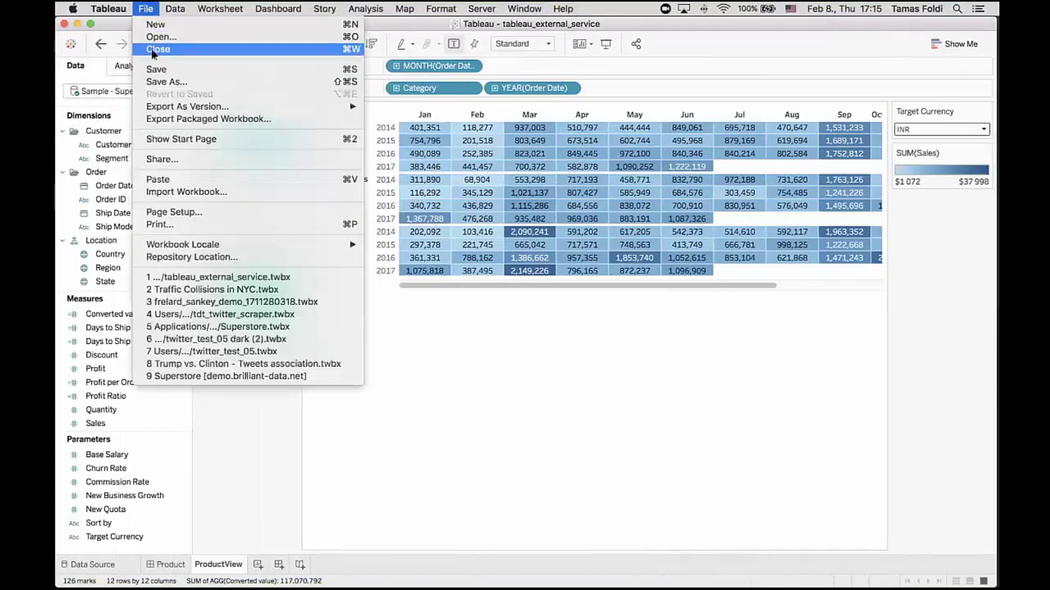
{"action": "left_click", "coordinate": [154, 51]}
{"action": "left_click", "coordinate": [485, 312]}
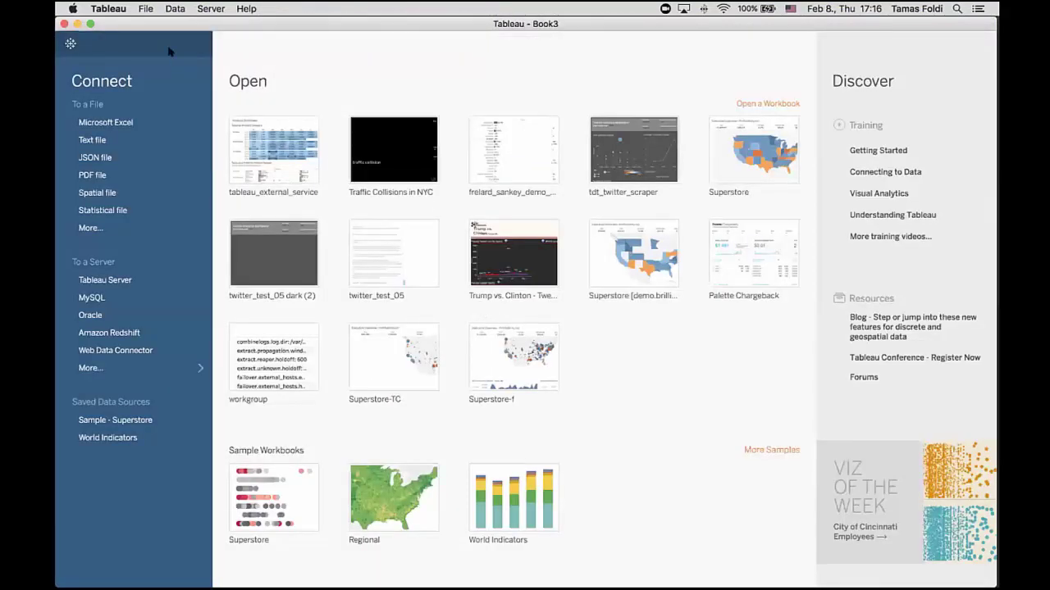
Open the recent workbook tdt_twitter_scraper.twbx.
{"action": "left_click", "coordinate": [146, 9]}
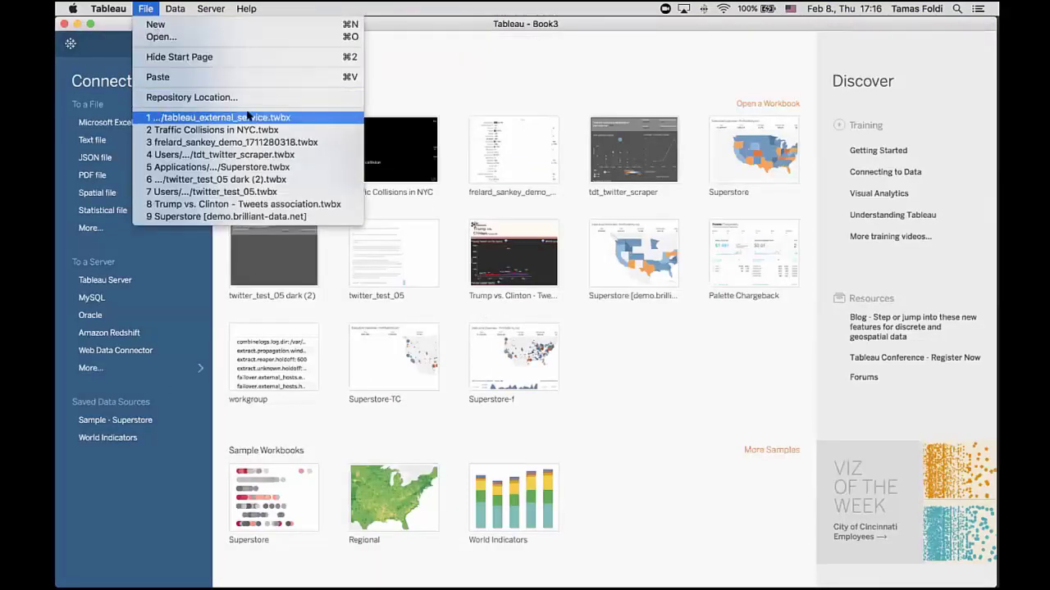
{"action": "left_click", "coordinate": [281, 154]}
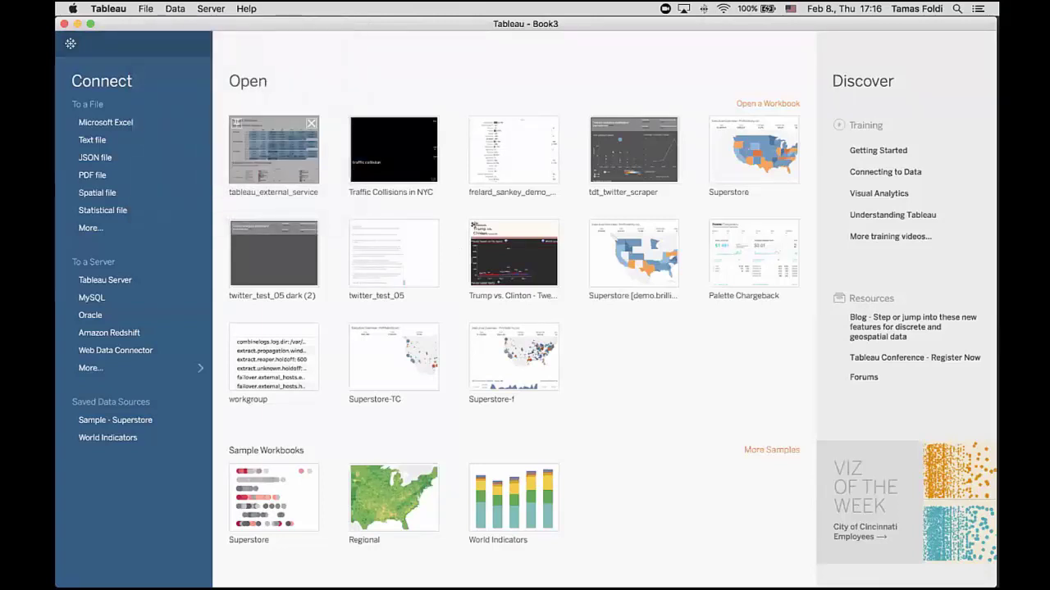
{"action": "key", "text": "Return"}
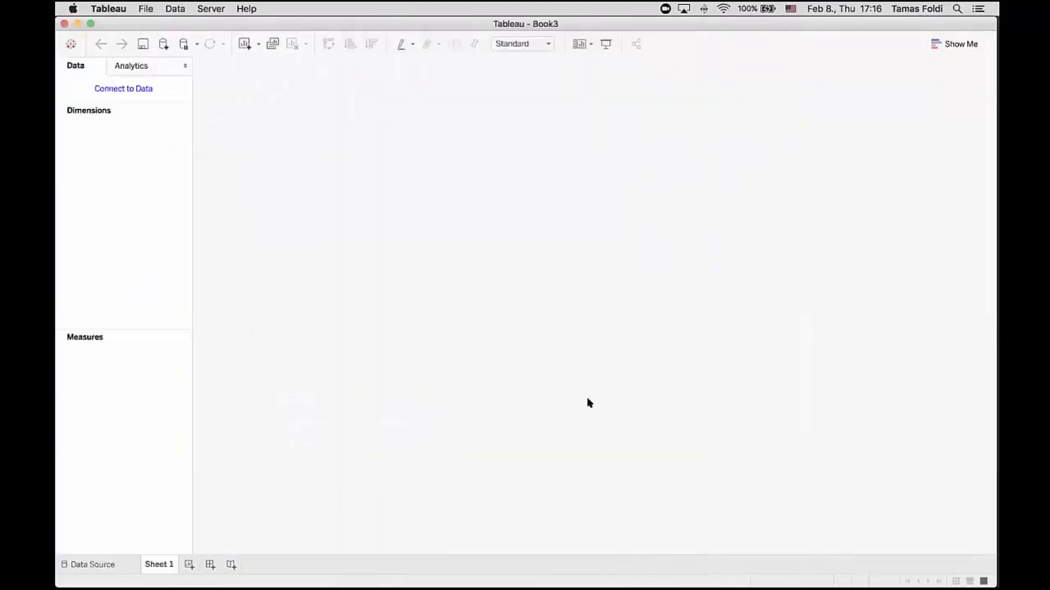
{"action": "left_click", "coordinate": [580, 342]}
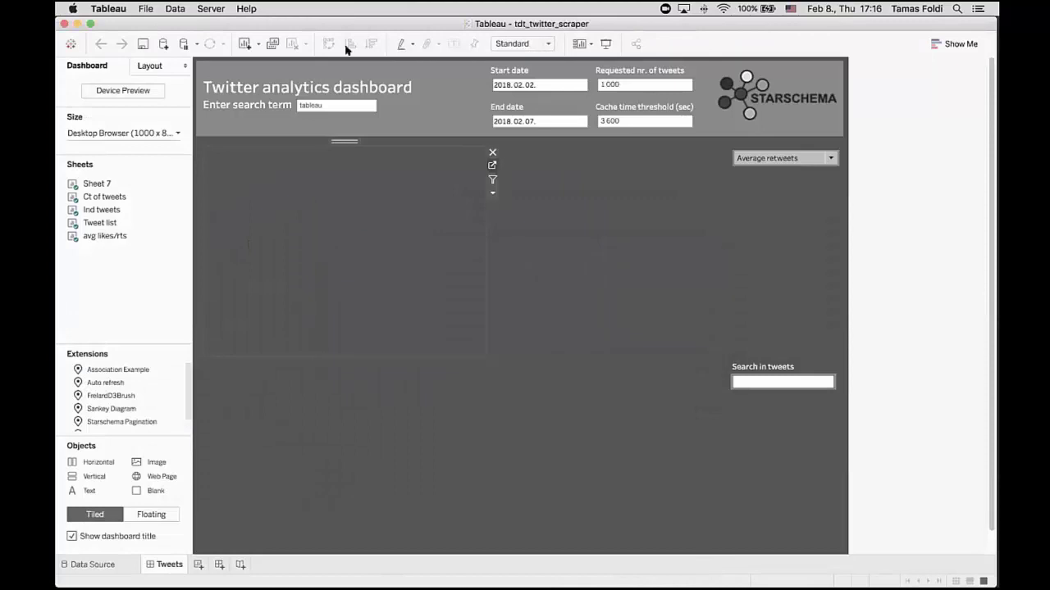
Configure the external service connection to server 192.168.226.100 on port 9004.
{"action": "left_click", "coordinate": [564, 9]}
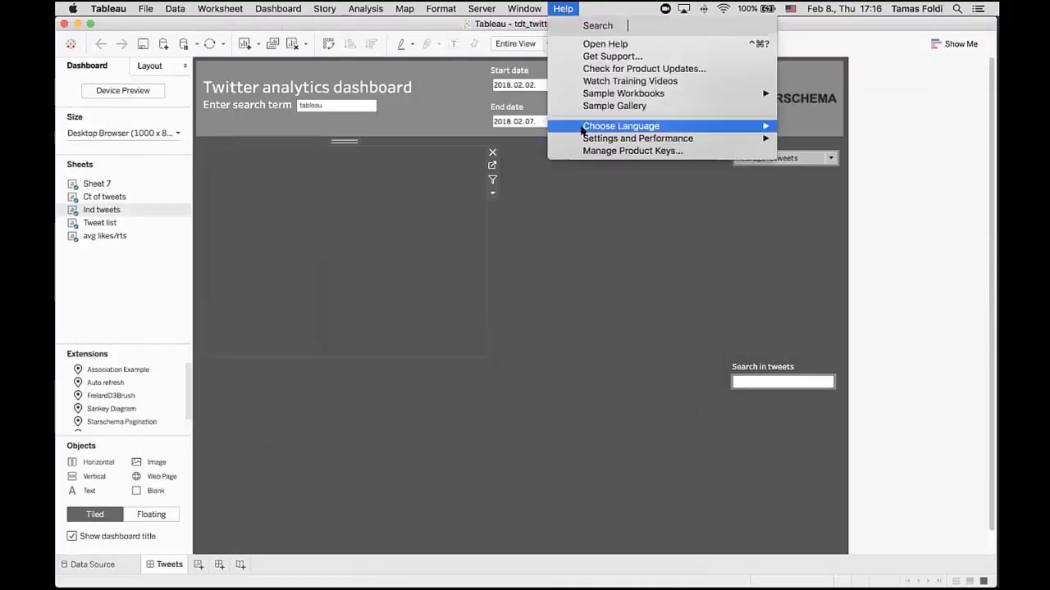
{"action": "mouse_move", "coordinate": [585, 141]}
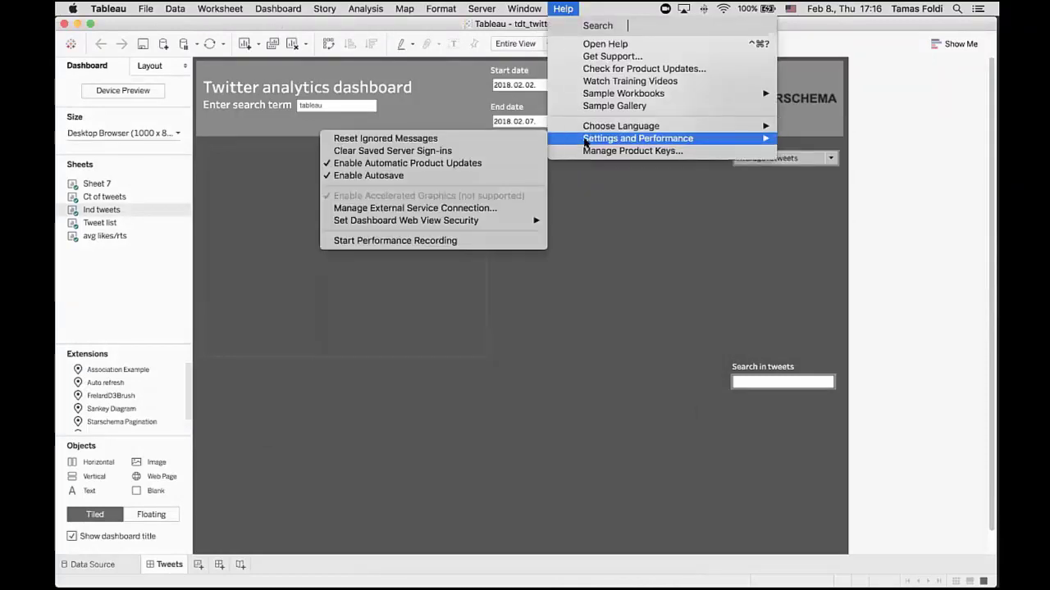
{"action": "left_click", "coordinate": [451, 206]}
{"action": "type", "text": "192.168.226.100"}
{"action": "key", "text": "Tab"}
{"action": "type", "text": "9004"}
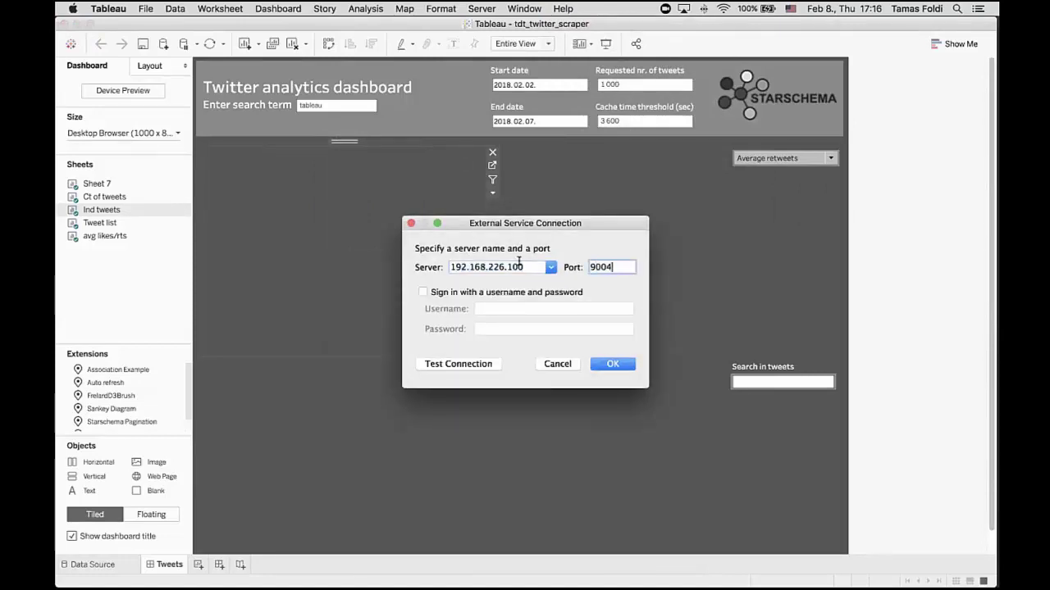
{"action": "left_click", "coordinate": [611, 365]}
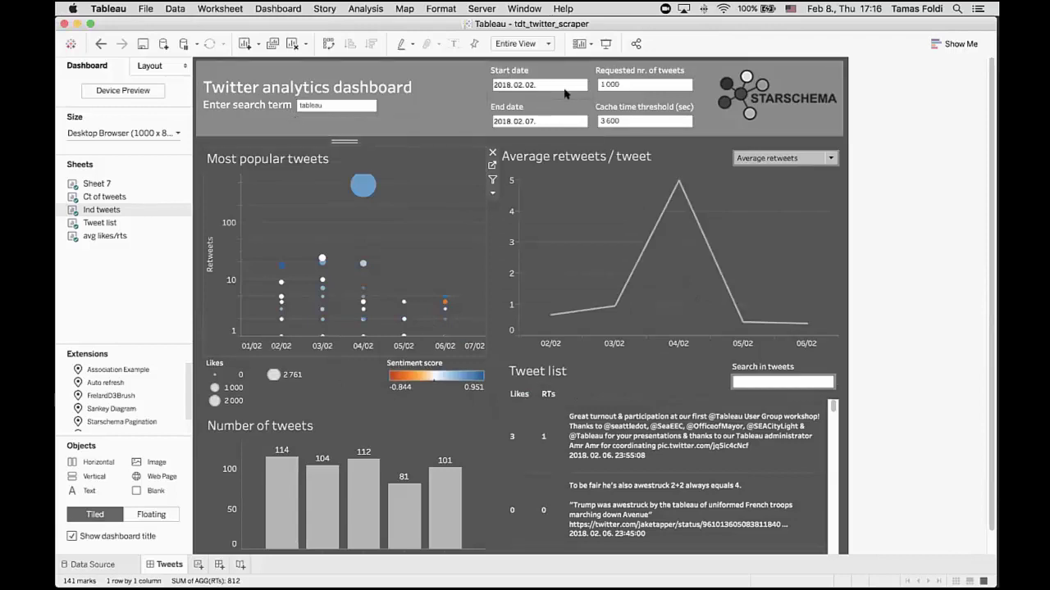
Review the Most popular tweets chart and the Tweet list, and set the dashboard's search term to bitcoin.
{"action": "mouse_move", "coordinate": [289, 269]}
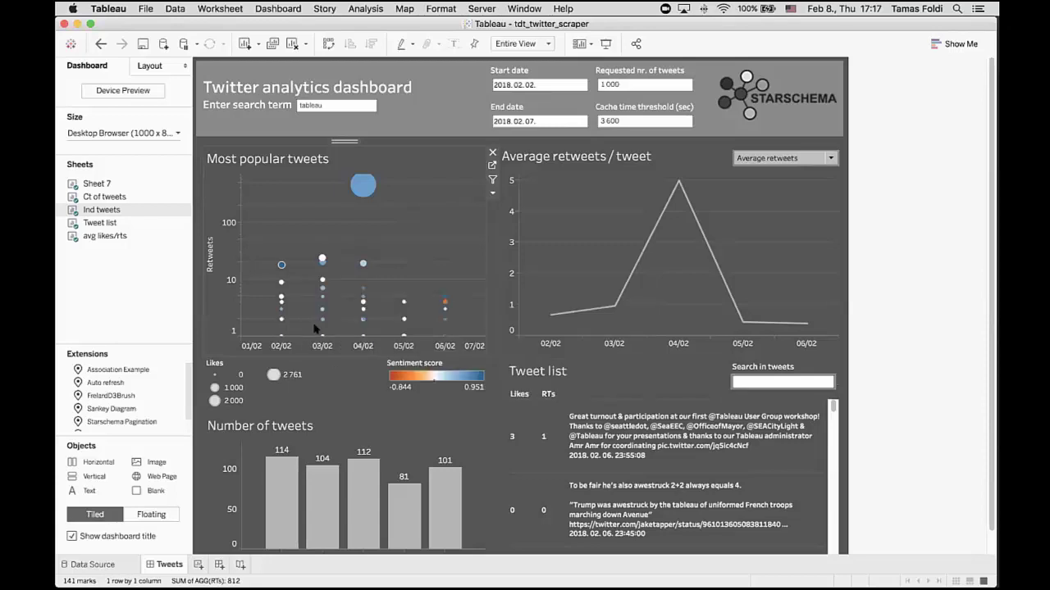
{"action": "mouse_move", "coordinate": [441, 306]}
{"action": "scroll", "coordinate": [648, 484], "scroll_direction": "down", "scroll_amount": 3}
{"action": "scroll", "coordinate": [656, 471], "scroll_direction": "up", "scroll_amount": 3}
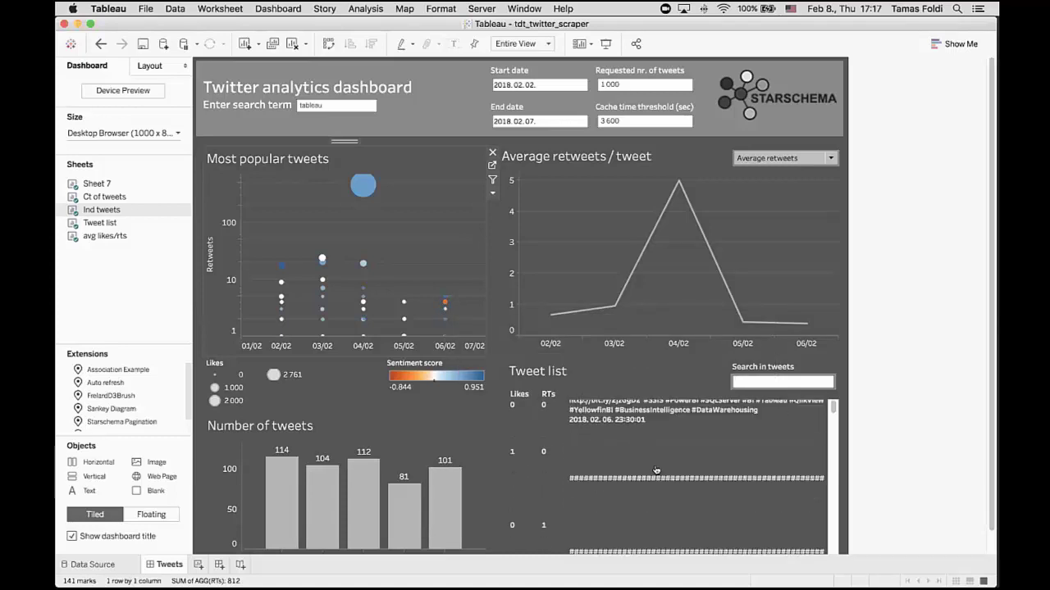
{"action": "left_click", "coordinate": [336, 102]}
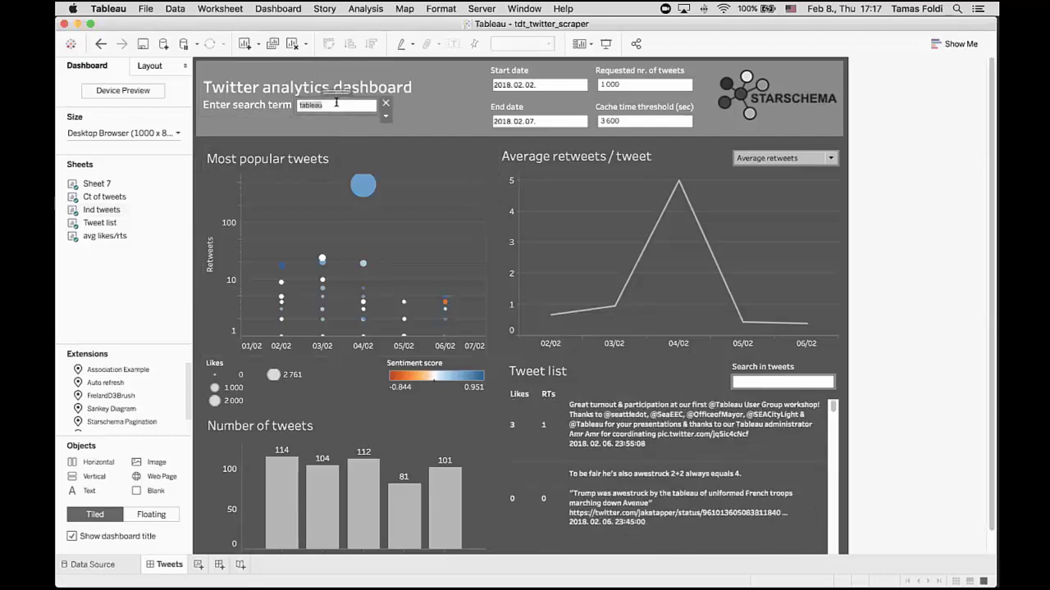
{"action": "double_click", "coordinate": [337, 102]}
{"action": "type", "text": "bitcoin"}
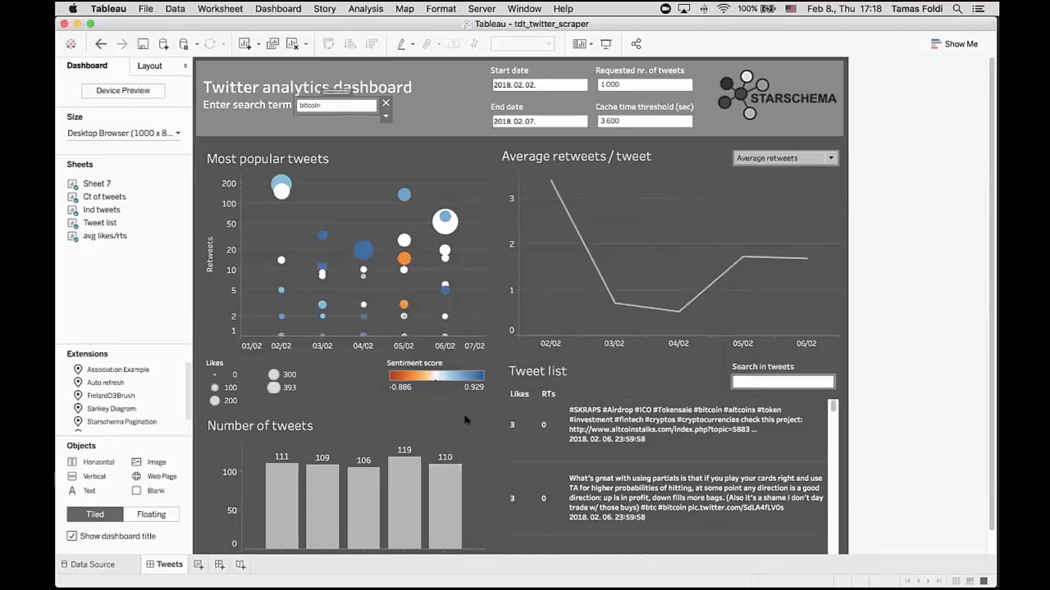
{"action": "left_click", "coordinate": [480, 252]}
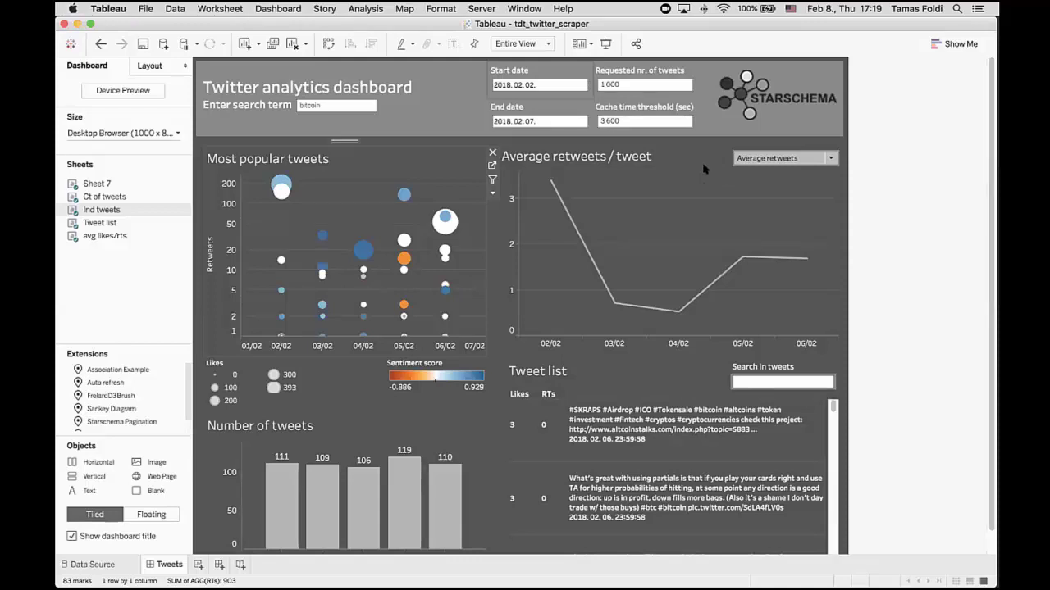
{"action": "left_click", "coordinate": [661, 212]}
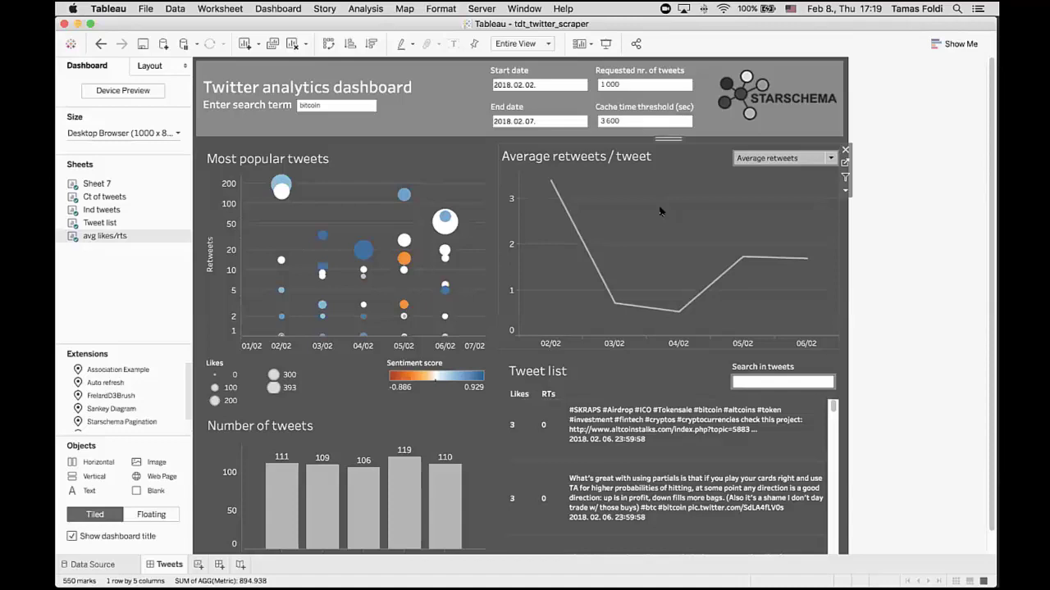
Switch to the slide deck and advance from the Twitter slide to the Pros and Cons slide.
{"action": "key", "text": "ctrl+Right"}
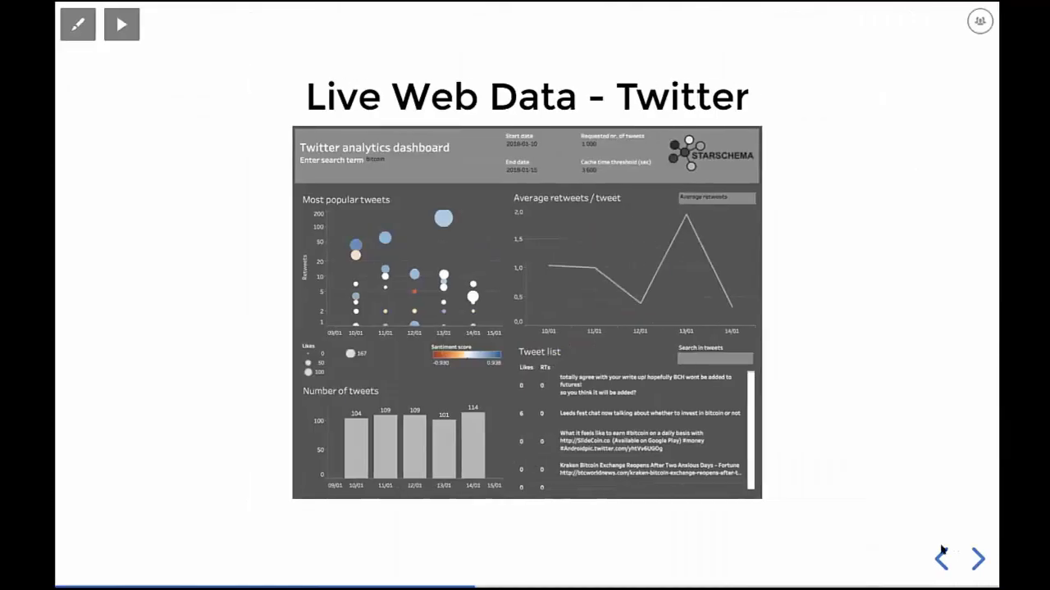
{"action": "left_click", "coordinate": [979, 561]}
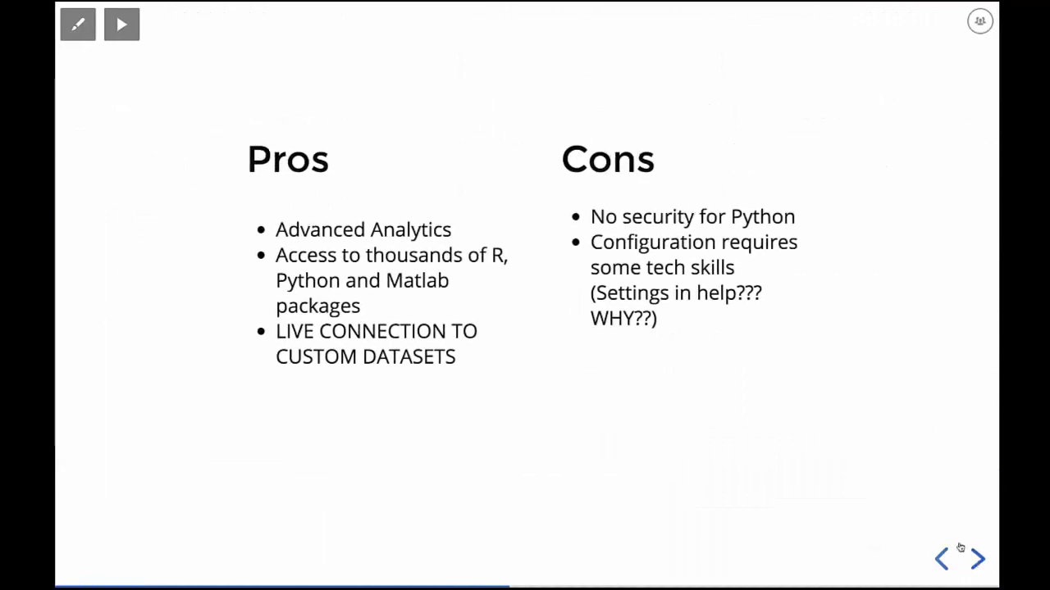
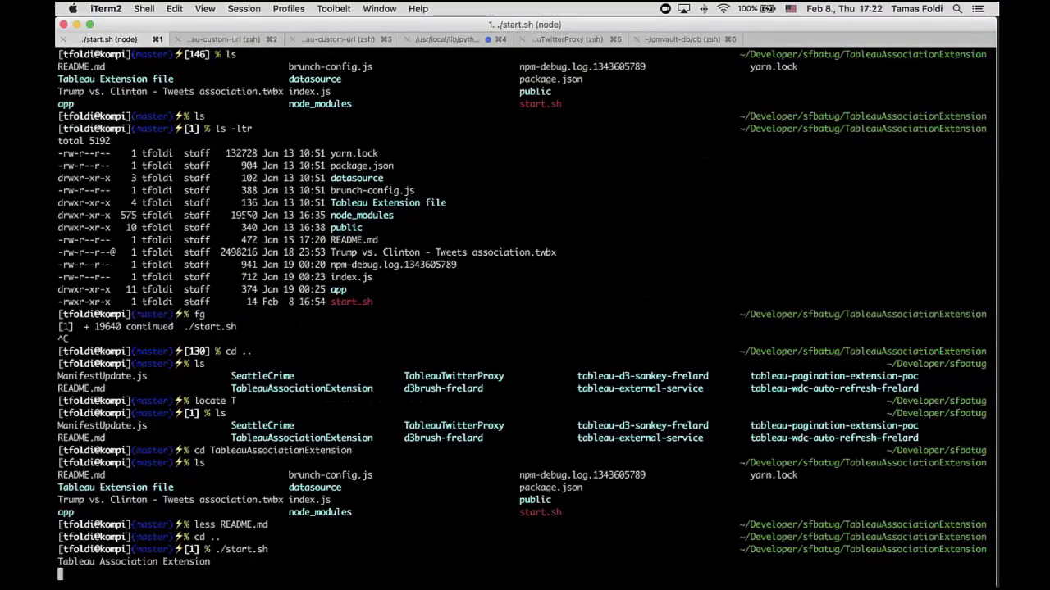
Stop the running Tableau Association Extension server in the terminal and change to the ../tableau-wdc-auto-refresh-frelard directory.
{"action": "key", "text": "ctrl+c"}
{"action": "type", "text": "cd ../"}
{"action": "key", "text": "Tab"}
{"action": "key", "text": "Tab"}
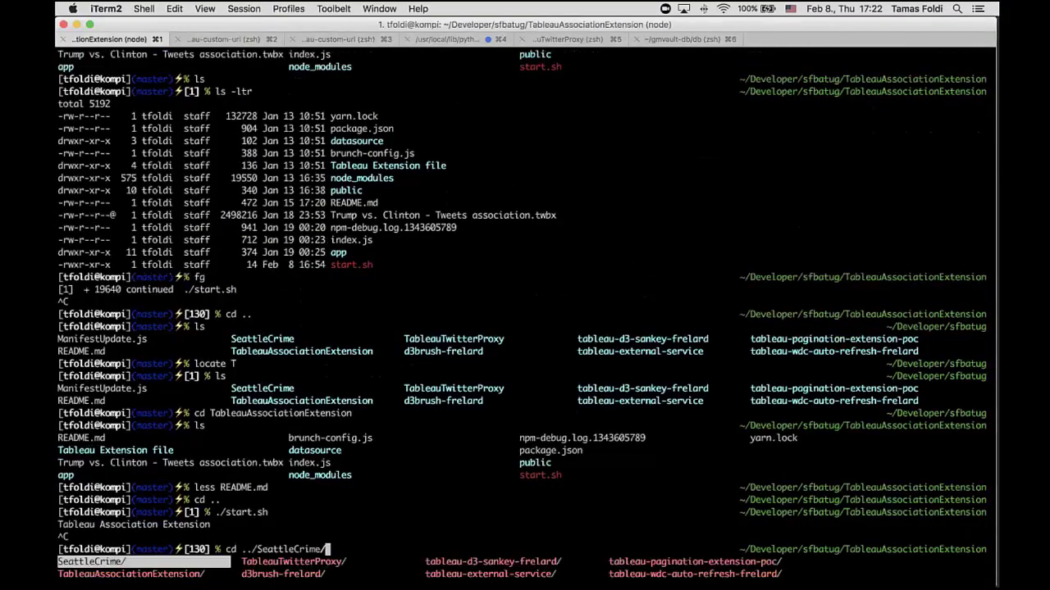
{"action": "key", "text": "Down"}
{"action": "key", "text": "Right"}
{"action": "key", "text": "Right"}
{"action": "key", "text": "Right"}
{"action": "key", "text": "Return"}
{"action": "key", "text": "Return"}
List the auto-refresh extension's directory and start its web server with ./start.sh.
{"action": "type", "text": "ls"}
{"action": "key", "text": "Return"}
{"action": "type", "text": "./start.sh"}
{"action": "key", "text": "Return"}
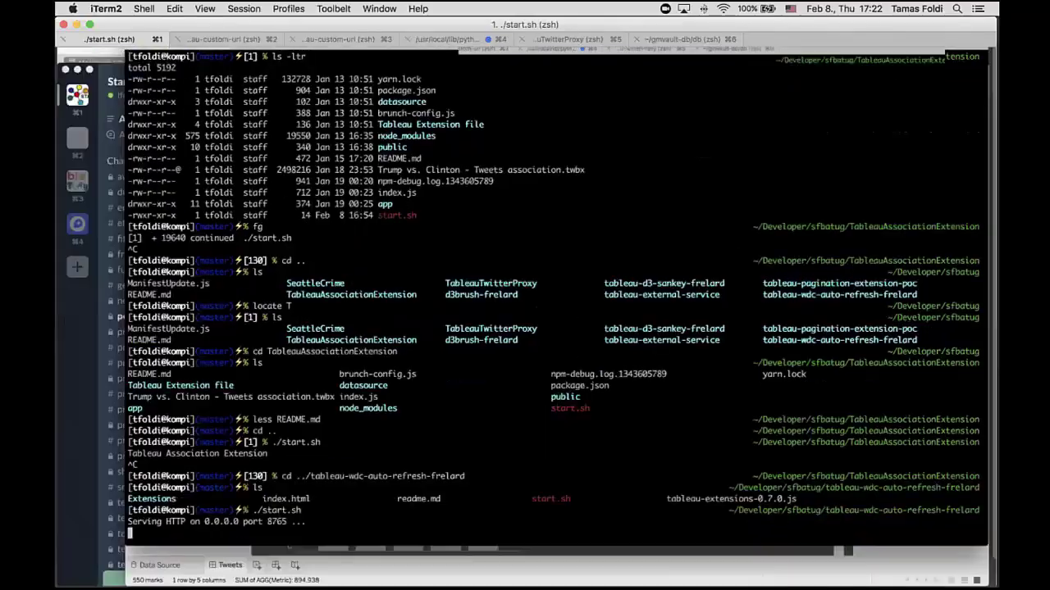
Switch to Tableau, close the tdt_twitter_scraper workbook without saving, and open the Superstore sample workbook.
{"action": "key", "text": "ctrl+Up"}
{"action": "left_click", "coordinate": [703, 446]}
{"action": "left_click", "coordinate": [144, 9]}
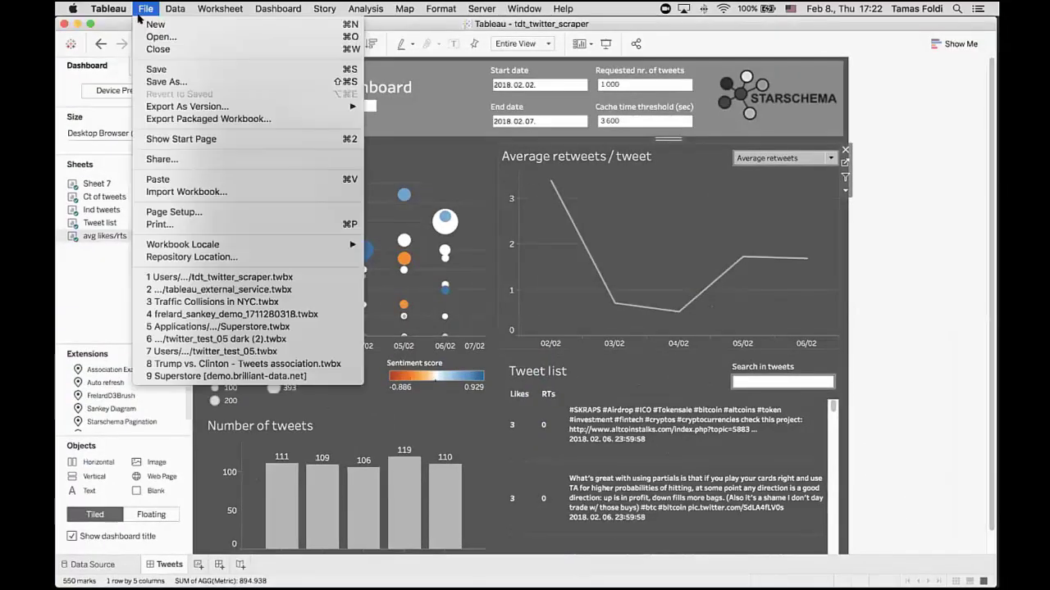
{"action": "left_click", "coordinate": [154, 48]}
{"action": "left_click", "coordinate": [499, 320]}
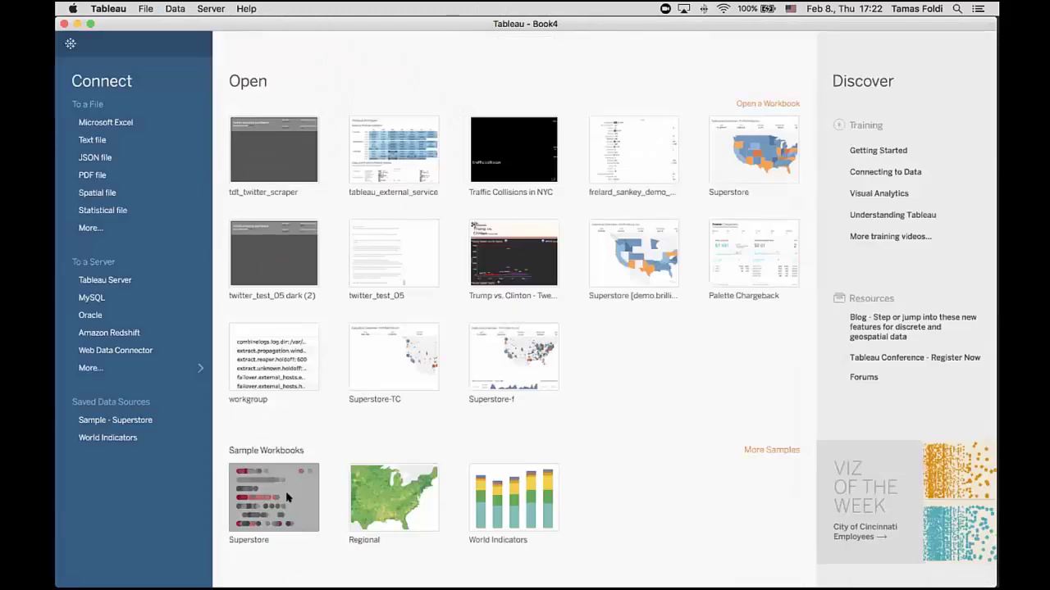
{"action": "left_click", "coordinate": [274, 498]}
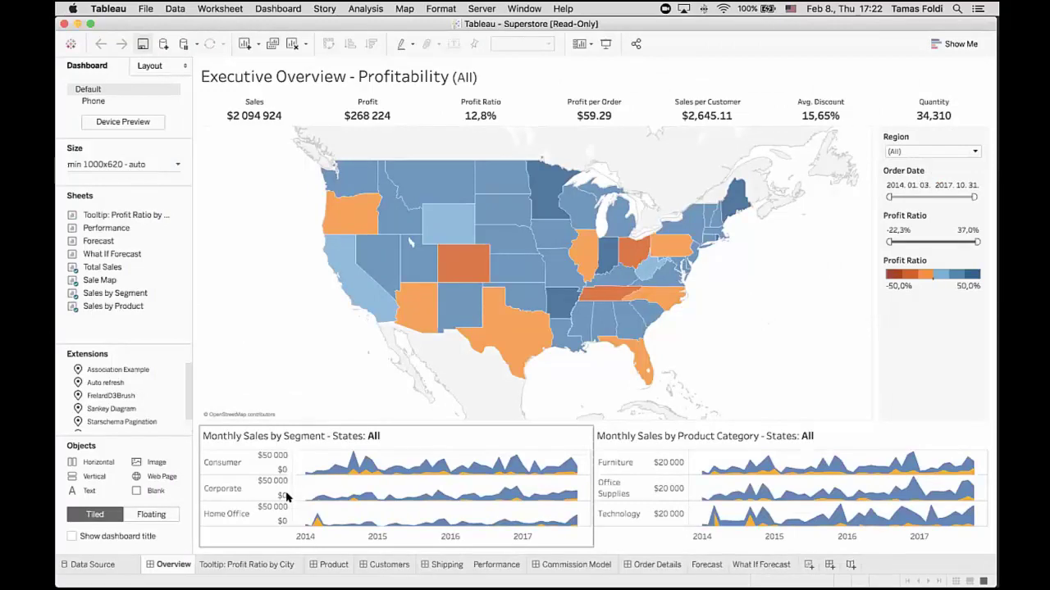
Add the Auto refresh extension to the Overview dashboard below the Profit Ratio colour legend.
{"action": "left_click_drag", "start_coordinate": [230, 430], "coordinate": [164, 492]}
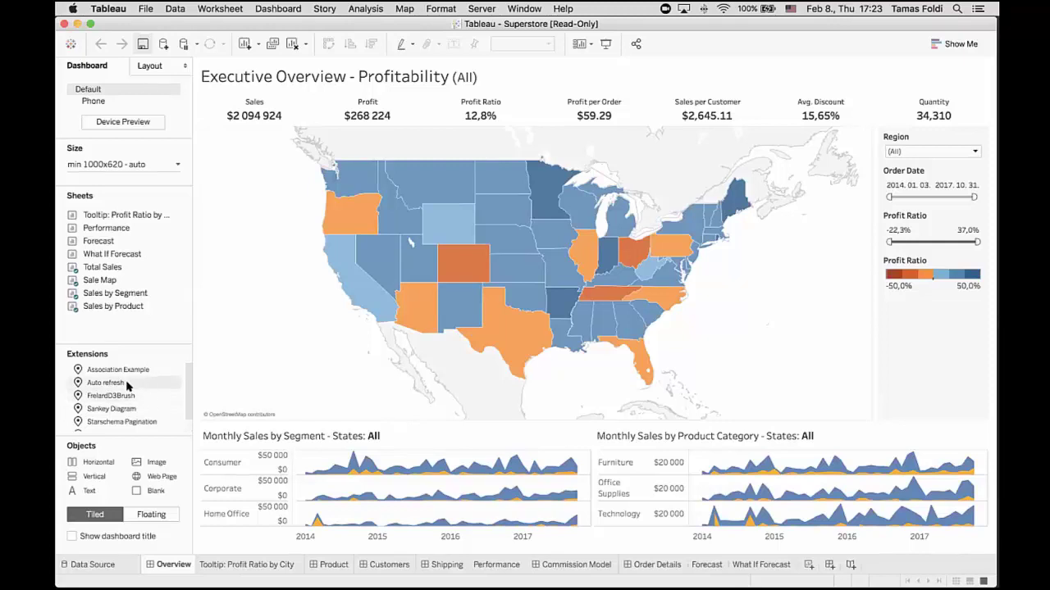
{"action": "left_click_drag", "start_coordinate": [124, 384], "coordinate": [908, 352]}
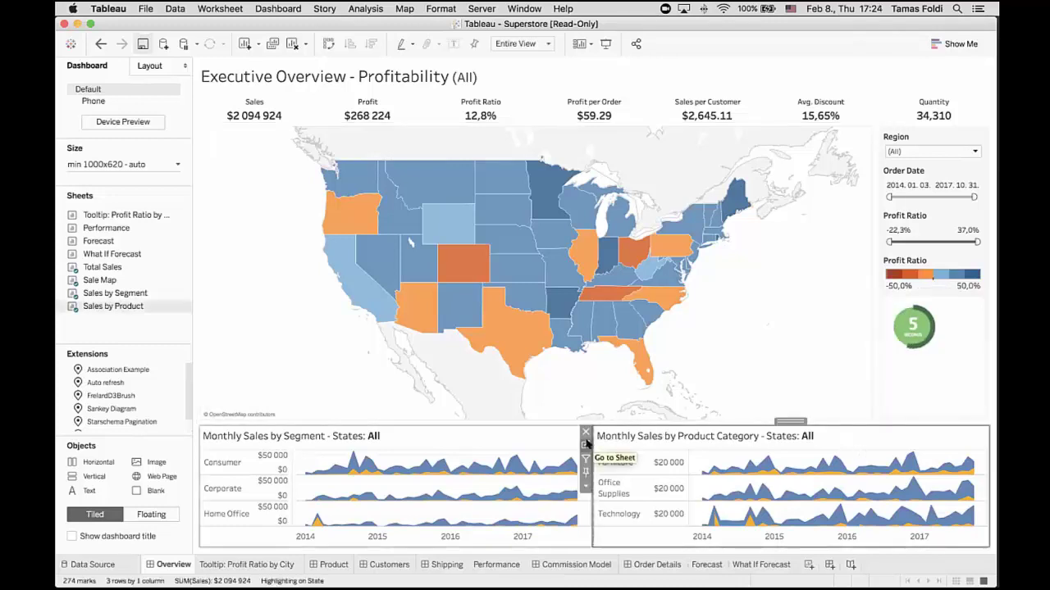
Select the Monthly Sales by Product Category chart on the dashboard and open its Sales by Product sheet.
{"action": "left_click", "coordinate": [586, 439]}
{"action": "left_click", "coordinate": [853, 440]}
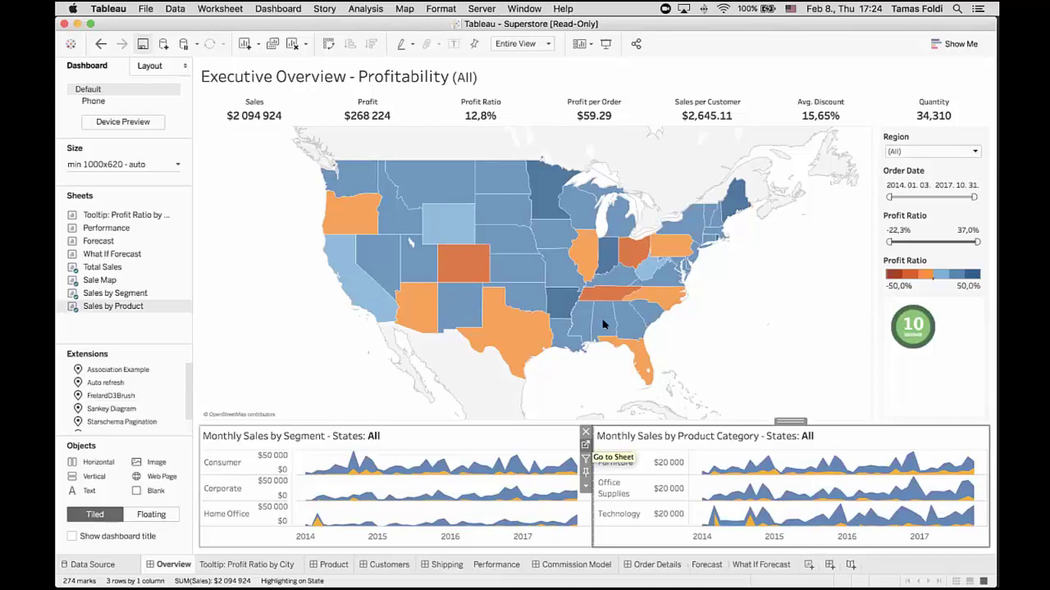
{"action": "left_click", "coordinate": [585, 445]}
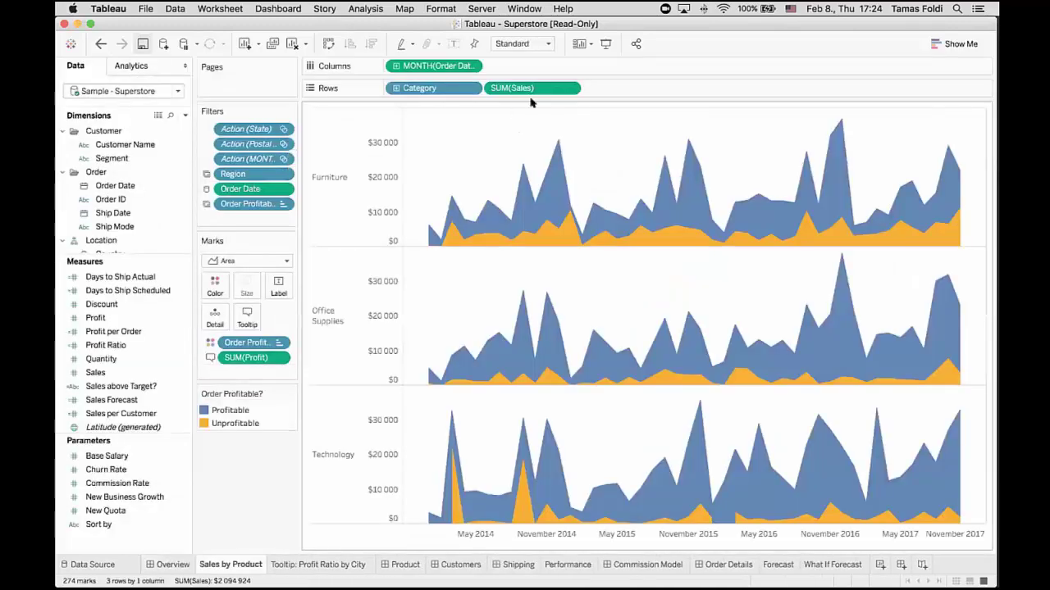
Try to multiply the SUM([Sales]) measure in Rows by random().
{"action": "double_click", "coordinate": [574, 88]}
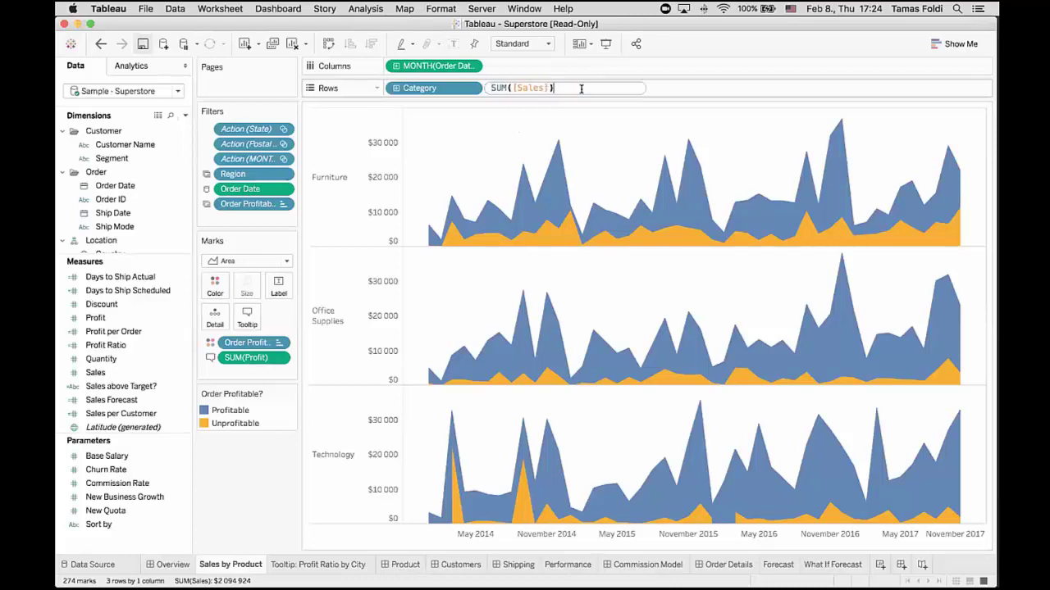
{"action": "type", "text": "*random"}
{"action": "type", "text": "("}
{"action": "key", "text": "BackSpace"}
{"action": "key", "text": "BackSpace"}
{"action": "key", "text": "BackSpace"}
{"action": "key", "text": "BackSpace"}
{"action": "key", "text": "BackSpace"}
{"action": "key", "text": "BackSpace"}
{"action": "key", "text": "BackSpace"}
{"action": "key", "text": "BackSpace"}
{"action": "key", "text": "Return"}
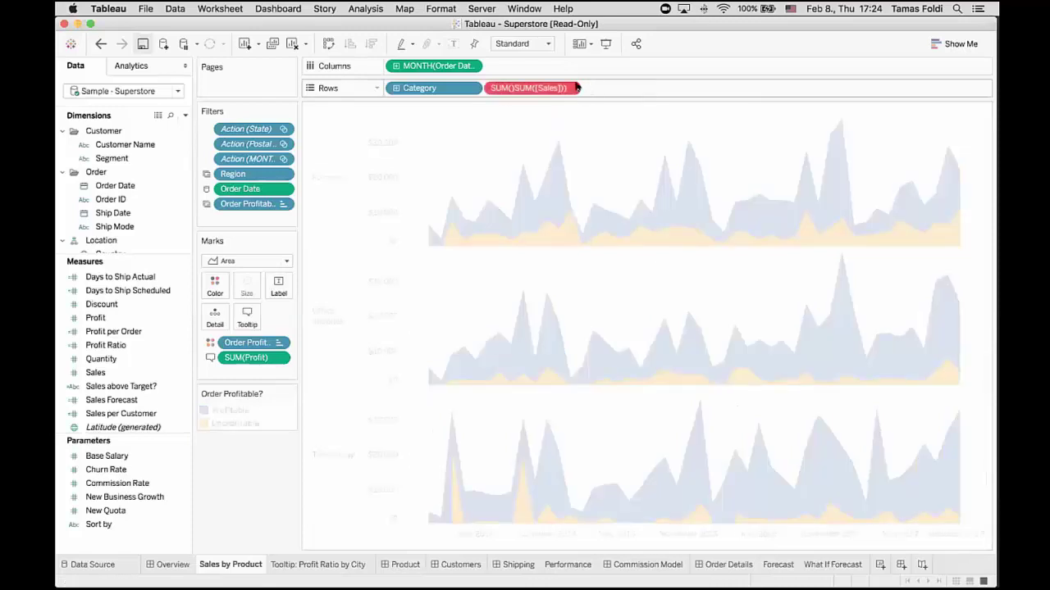
Correct the sales measure's formula in Rows to SUM([Sales])*random().
{"action": "double_click", "coordinate": [518, 88]}
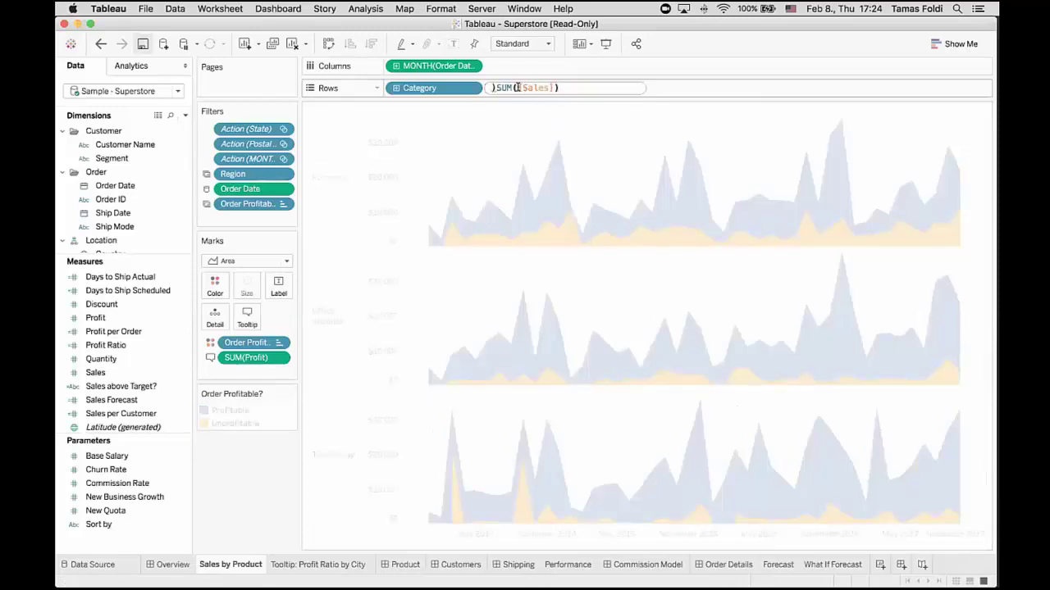
{"action": "key", "text": "BackSpace"}
{"action": "type", "text": "*random()"}
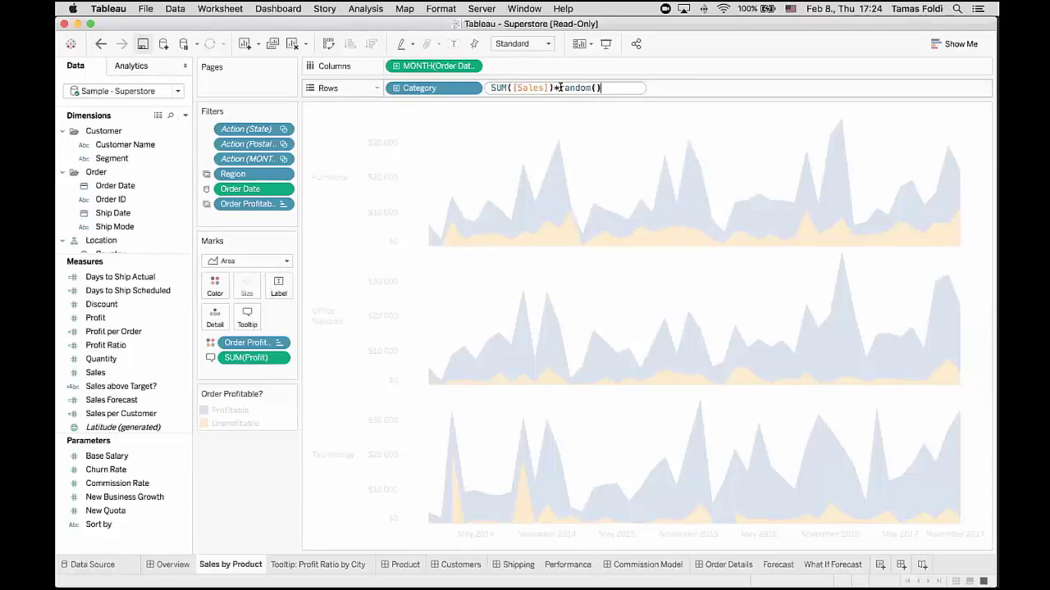
{"action": "key", "text": "Return"}
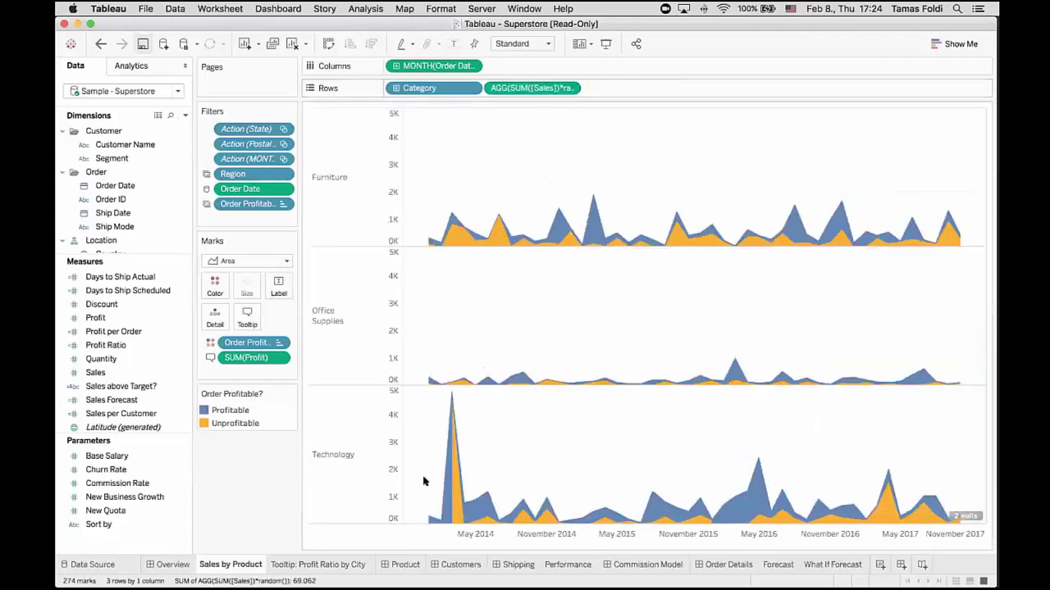
Return to the Overview dashboard, watch the product category chart refresh, and pause the Auto refresh countdown.
{"action": "left_click", "coordinate": [161, 566]}
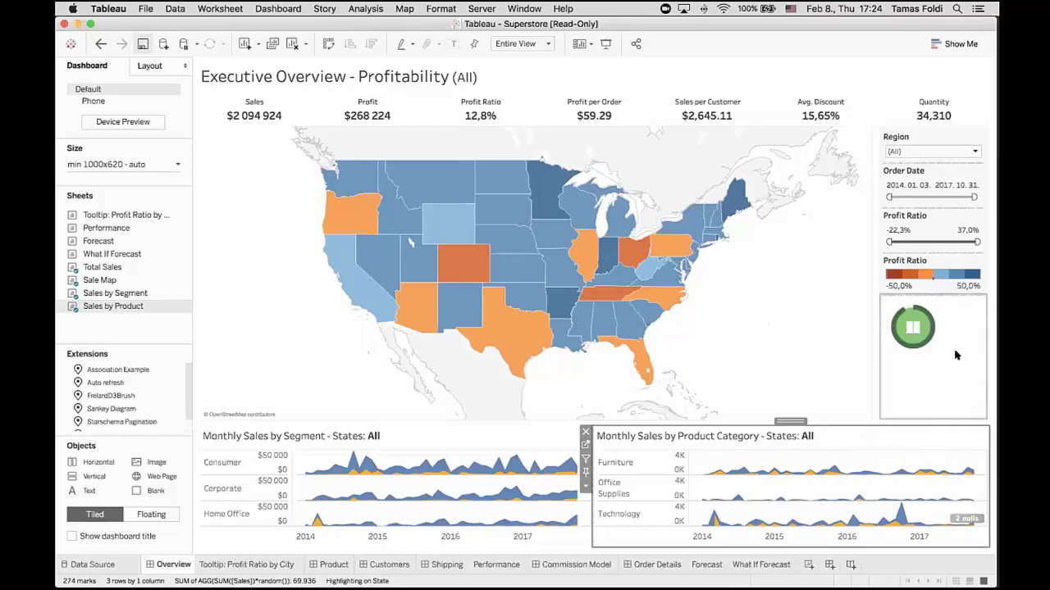
{"action": "left_click", "coordinate": [756, 265]}
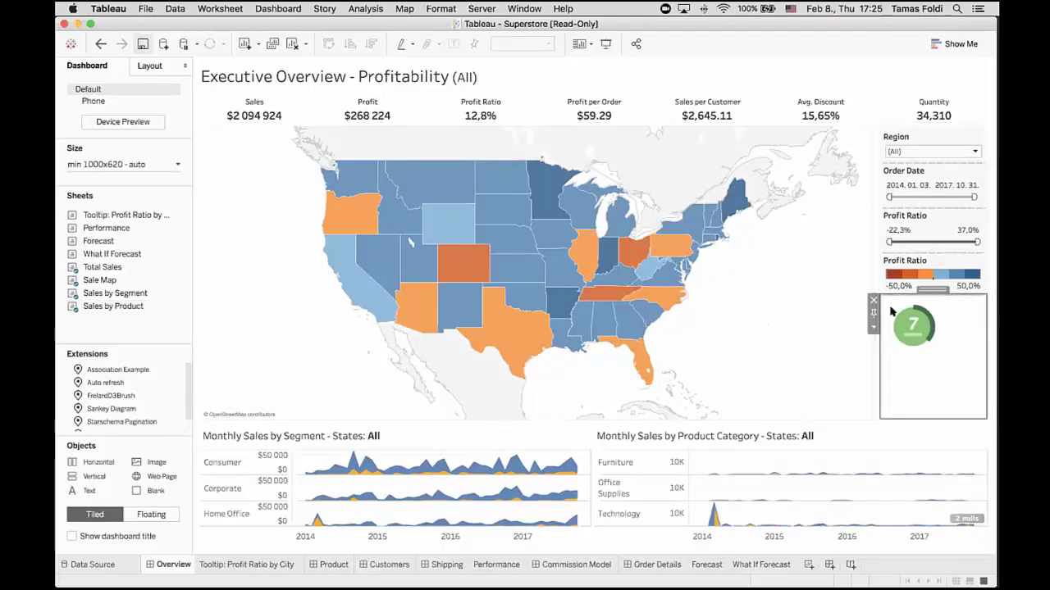
{"action": "left_click", "coordinate": [913, 326]}
{"action": "left_click", "coordinate": [910, 312]}
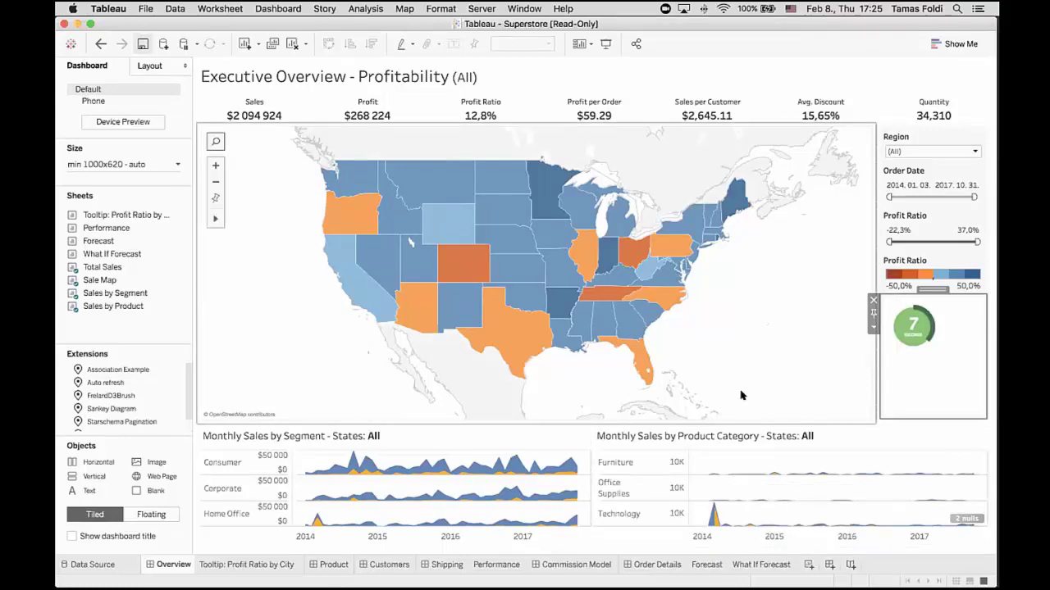
{"action": "mouse_move", "coordinate": [666, 283]}
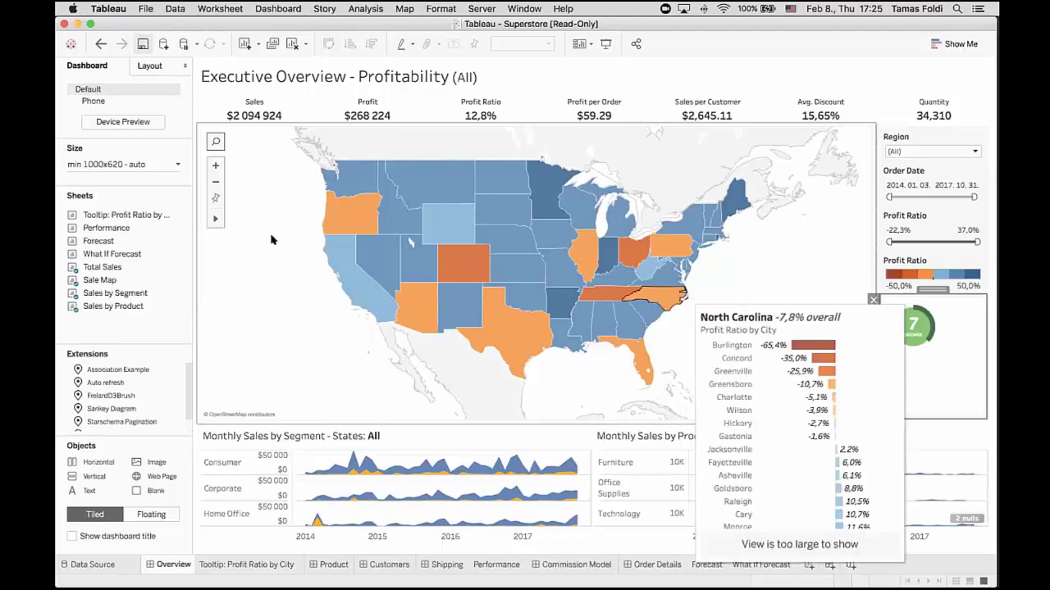
Close the Superstore workbook without saving its changes.
{"action": "left_click", "coordinate": [145, 9]}
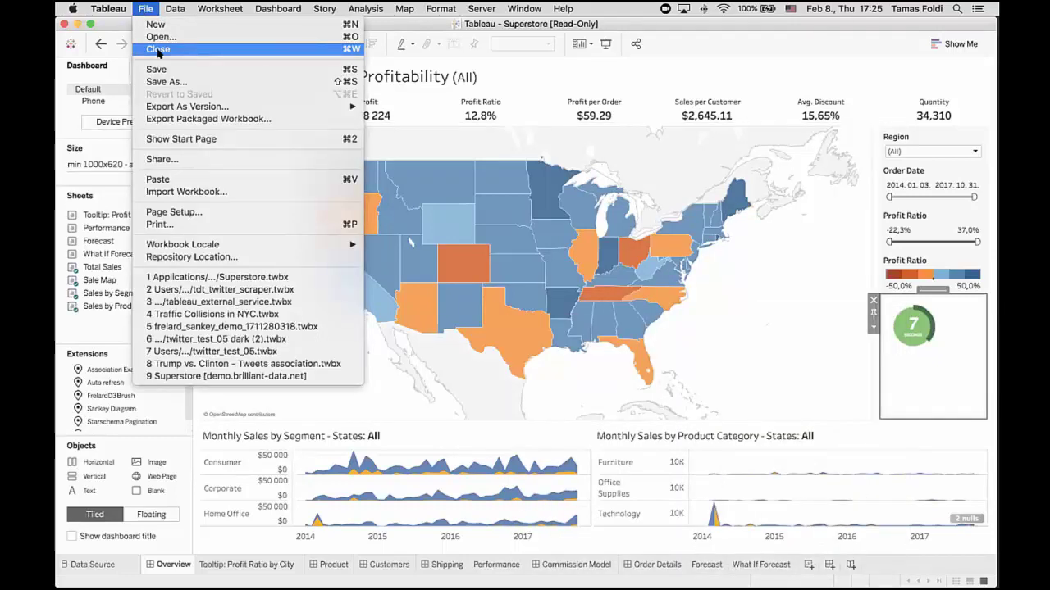
{"action": "left_click", "coordinate": [159, 51]}
{"action": "key", "text": "ctrl+Right"}
{"action": "key", "text": "ctrl+Left"}
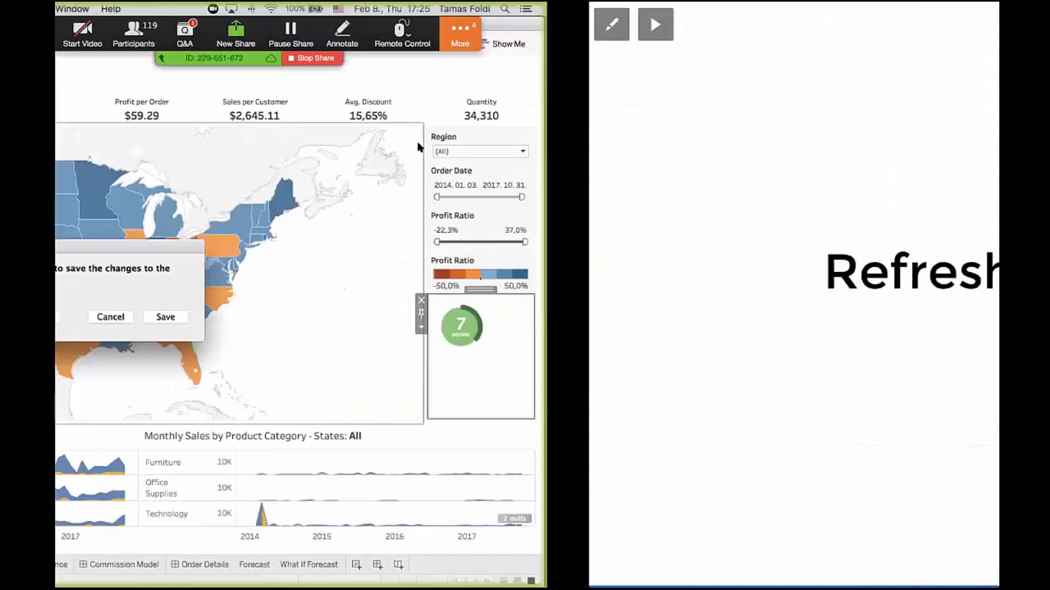
{"action": "left_click", "coordinate": [480, 316]}
Switch to the slide deck and advance from Refresh Dashboard to the D3 Brushfilter slide.
{"action": "key", "text": "ctrl+Right"}
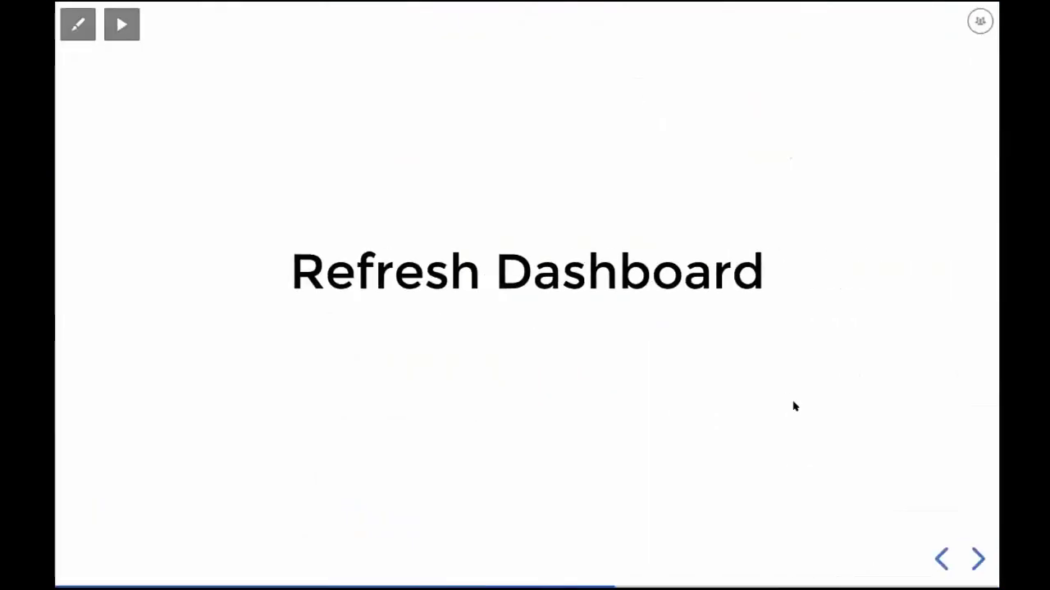
{"action": "left_click", "coordinate": [976, 559]}
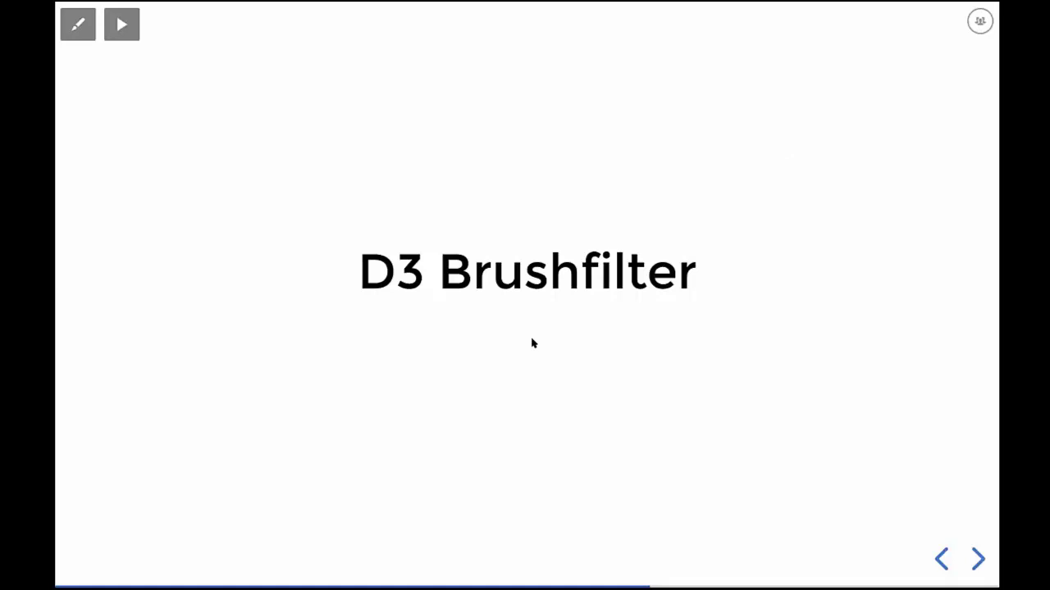
Switch to the iTerm2 terminal, stop the running auto refresh server, and begin a cd ../ command.
{"action": "key", "text": "ctrl+Left"}
{"action": "key", "text": "ctrl+Up"}
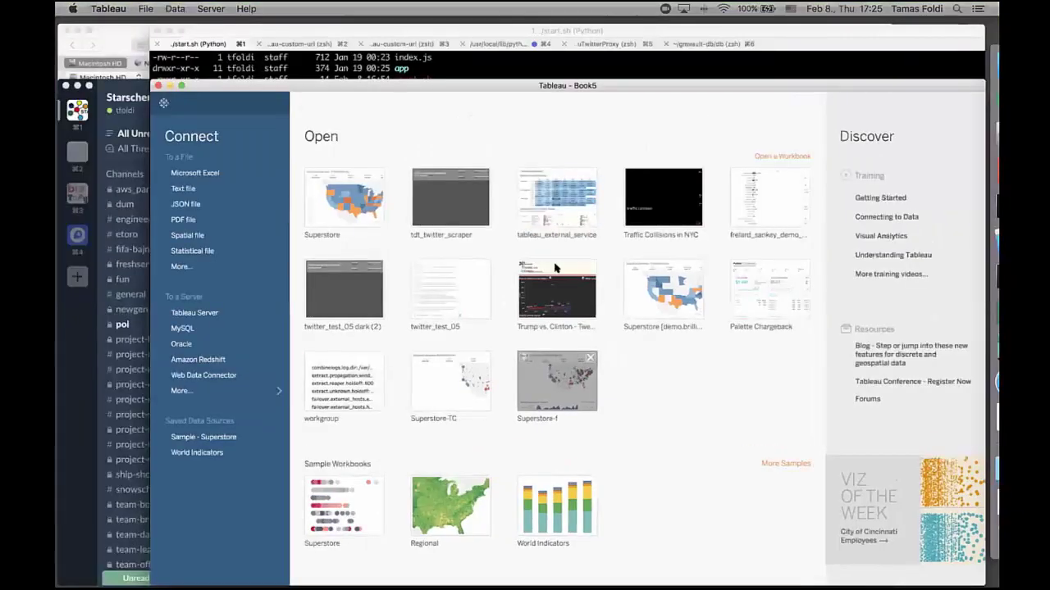
{"action": "left_click", "coordinate": [569, 222]}
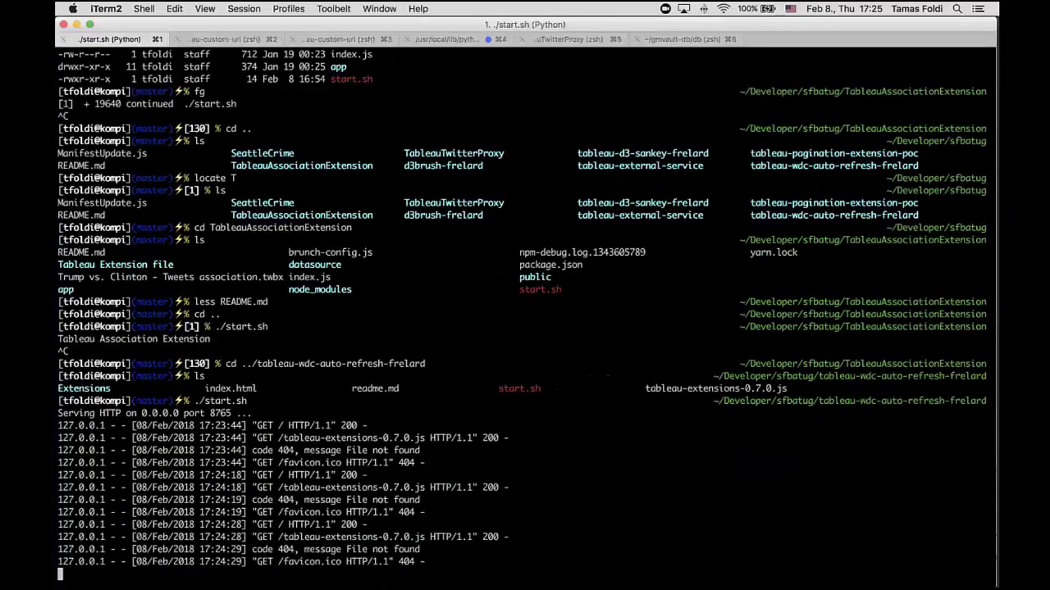
{"action": "key", "text": "ctrl+c"}
{"action": "type", "text": "cd ../"}
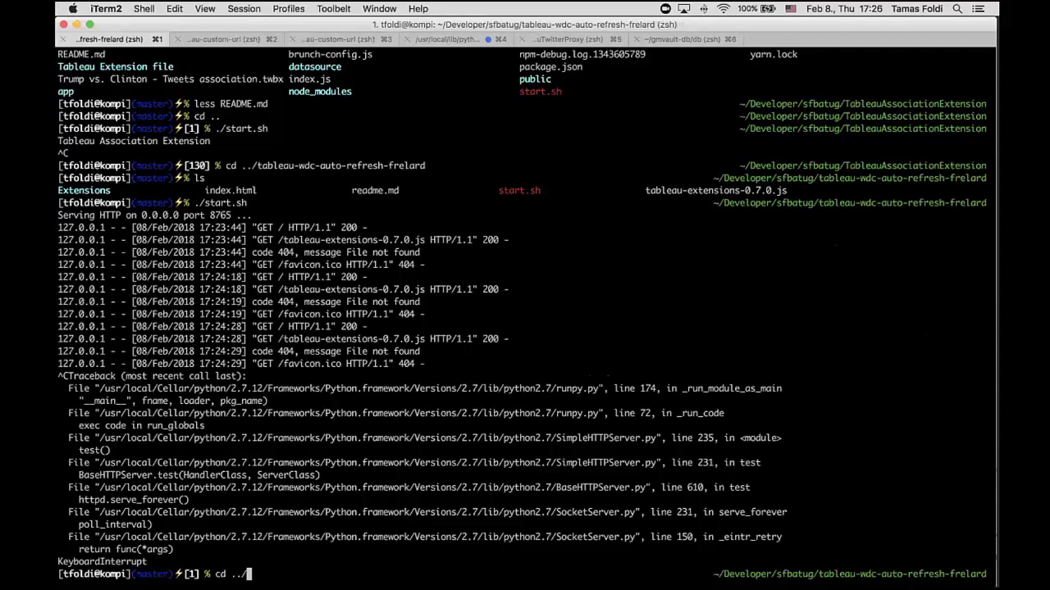
{"action": "type", "text": "tableau"}
{"action": "key", "text": "Tab"}
{"action": "key", "text": "Tab"}
{"action": "key", "text": "Tab"}
{"action": "key", "text": "Tab"}
{"action": "key", "text": "Tab"}
{"action": "key", "text": "Tab"}
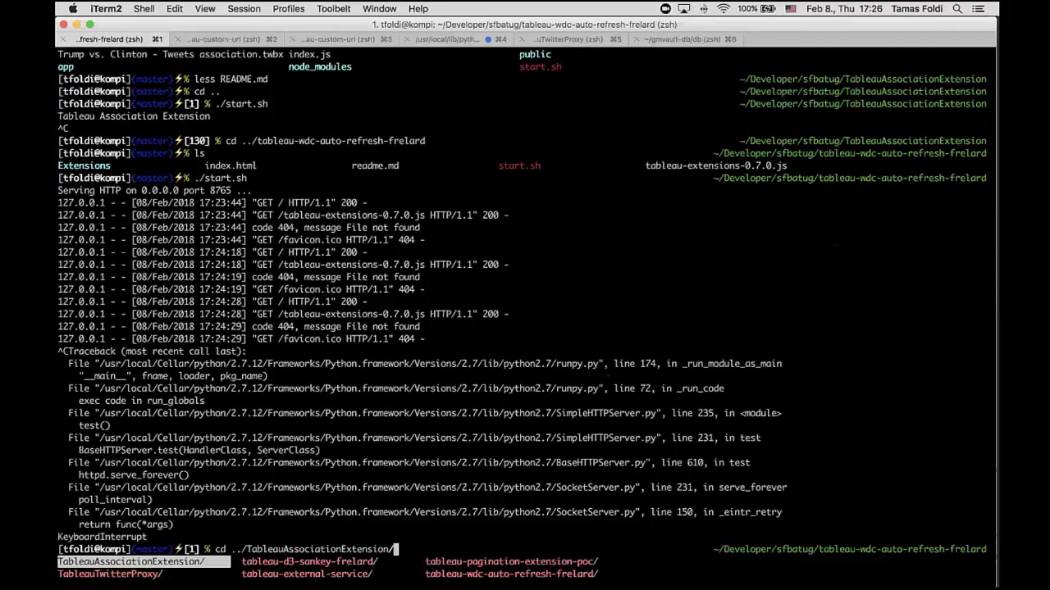
{"action": "key", "text": "shift+Tab"}
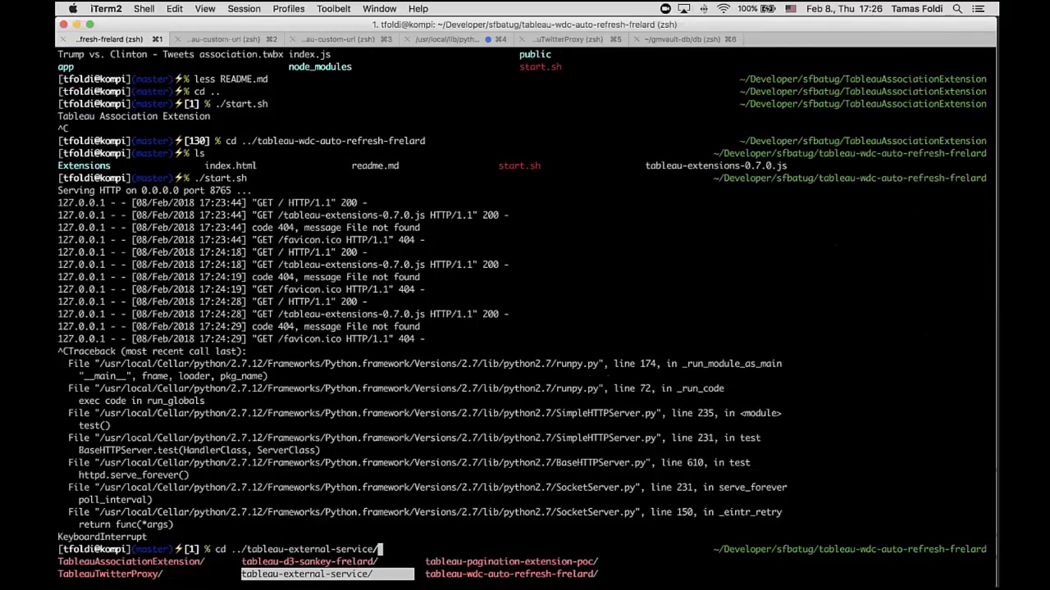
{"action": "key", "text": "shift+Tab"}
{"action": "key", "text": "BackSpace"}
{"action": "key", "text": "BackSpace"}
{"action": "key", "text": "BackSpace"}
{"action": "key", "text": "BackSpace"}
{"action": "key", "text": "BackSpace"}
{"action": "key", "text": "BackSpace"}
{"action": "key", "text": "BackSpace"}
{"action": "key", "text": "BackSpace"}
{"action": "key", "text": "BackSpace"}
{"action": "key", "text": "BackSpace"}
{"action": "key", "text": "BackSpace"}
{"action": "key", "text": "BackSpace"}
{"action": "key", "text": "BackSpace"}
{"action": "key", "text": "BackSpace"}
{"action": "key", "text": "BackSpace"}
{"action": "key", "text": "BackSpace"}
{"action": "key", "text": "BackSpace"}
{"action": "key", "text": "BackSpace"}
{"action": "key", "text": "BackSpace"}
{"action": "key", "text": "BackSpace"}
{"action": "key", "text": "BackSpace"}
{"action": "key", "text": "BackSpace"}
{"action": "key", "text": "BackSpace"}
{"action": "key", "text": "BackSpace"}
{"action": "key", "text": "BackSpace"}
{"action": "key", "text": "BackSpace"}
Complete the cd command so the working directory changes to ../d3brush-frelard.
{"action": "key", "text": "Tab"}
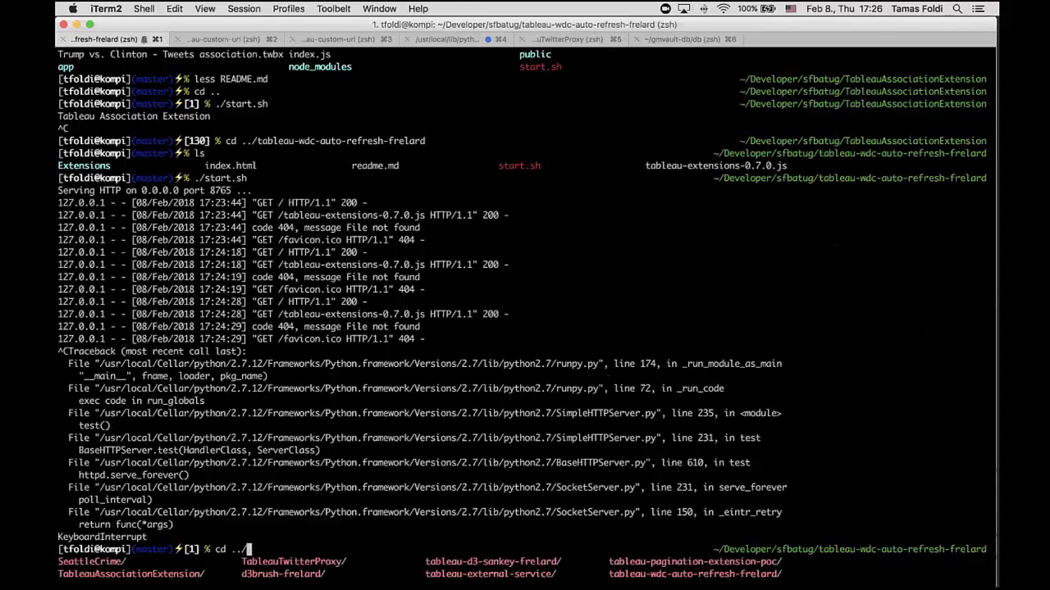
{"action": "key", "text": "Tab"}
{"action": "key", "text": "Tab"}
{"action": "key", "text": "Tab"}
{"action": "key", "text": "Tab"}
{"action": "key", "text": "Tab"}
{"action": "key", "text": "Tab"}
{"action": "key", "text": "Tab"}
{"action": "key", "text": "Tab"}
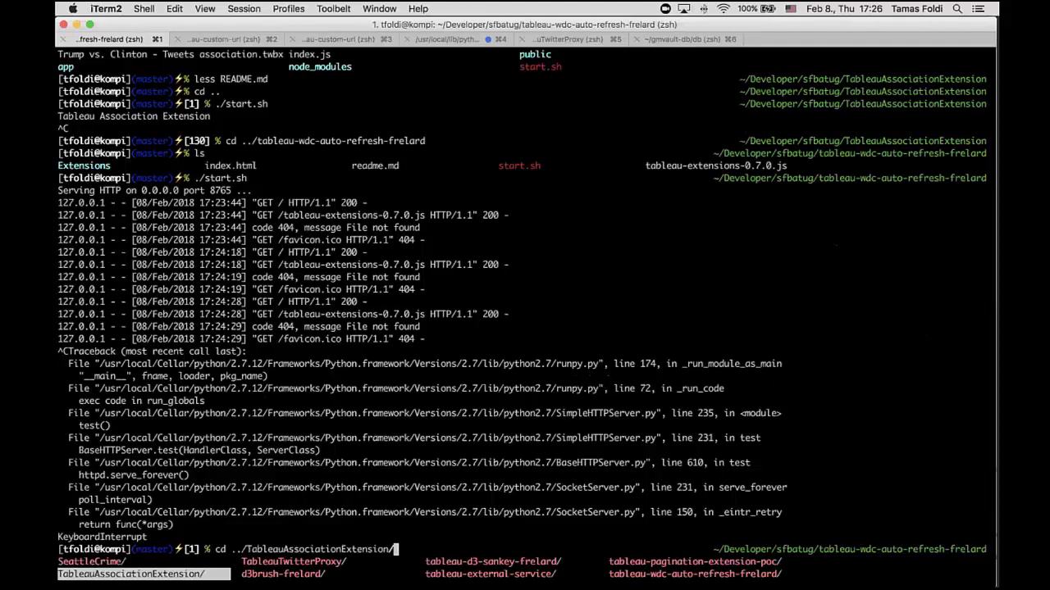
{"action": "key", "text": "Left"}
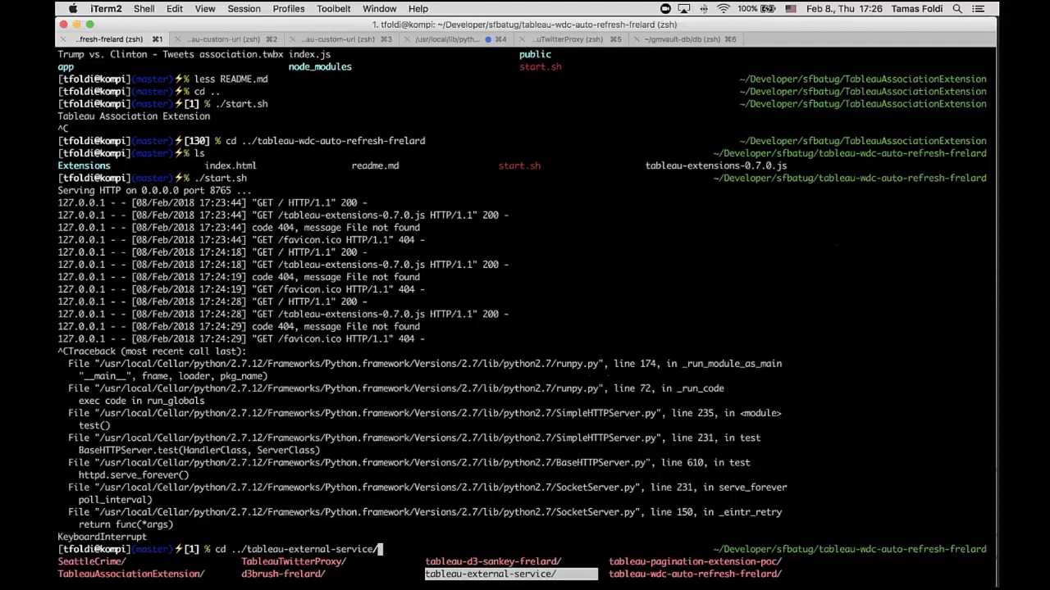
{"action": "key", "text": "Up"}
{"action": "key", "text": "Left"}
{"action": "key", "text": "Down"}
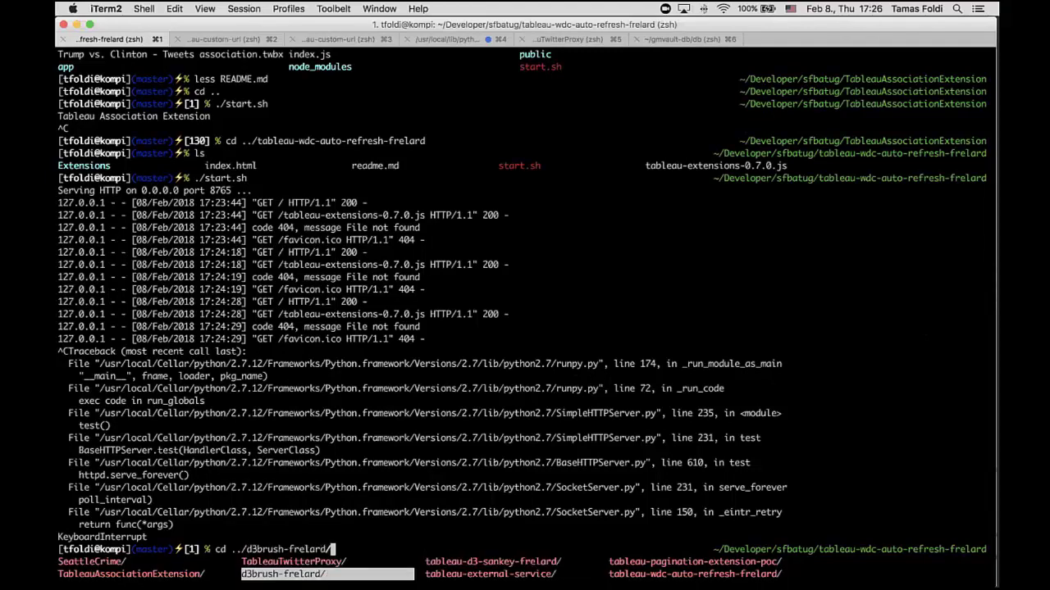
{"action": "key", "text": "Return"}
{"action": "key", "text": "Return"}
List the d3brush-frelard folder's files and start its local server with ./start.sh.
{"action": "type", "text": "ls"}
{"action": "key", "text": "Return"}
{"action": "type", "text": "./start.sh"}
{"action": "key", "text": "Return"}
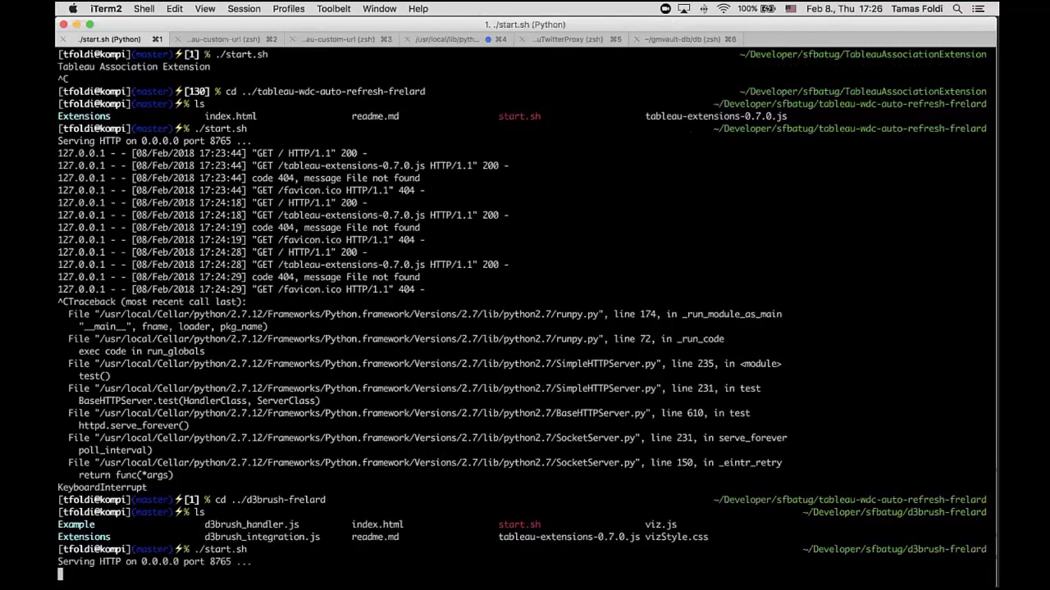
Switch to Tableau and open the Superstore sample workbook.
{"action": "key", "text": "ctrl+Up"}
{"action": "left_click", "coordinate": [703, 456]}
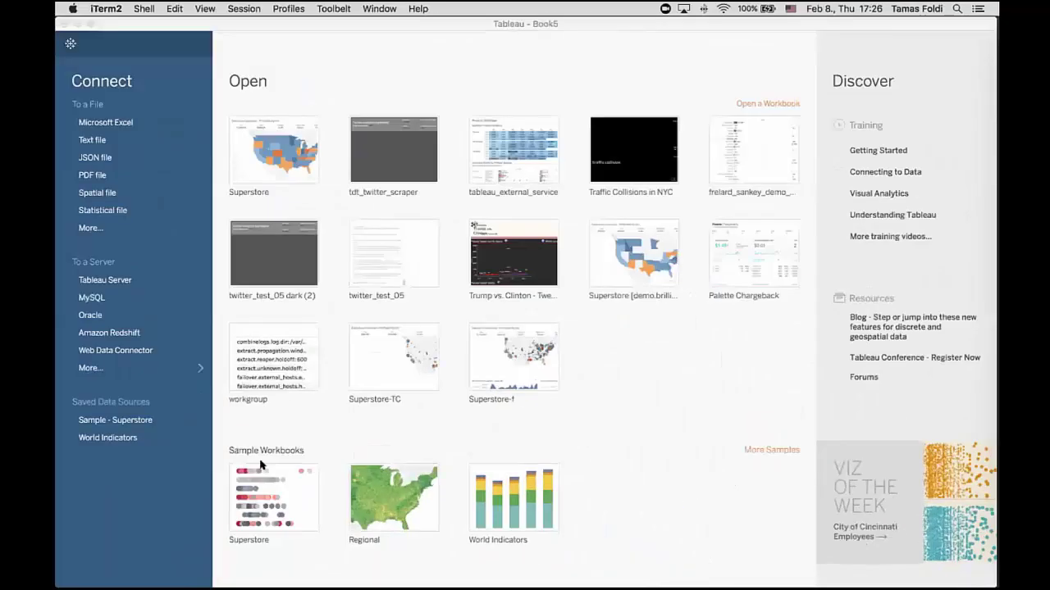
{"action": "left_click", "coordinate": [279, 510]}
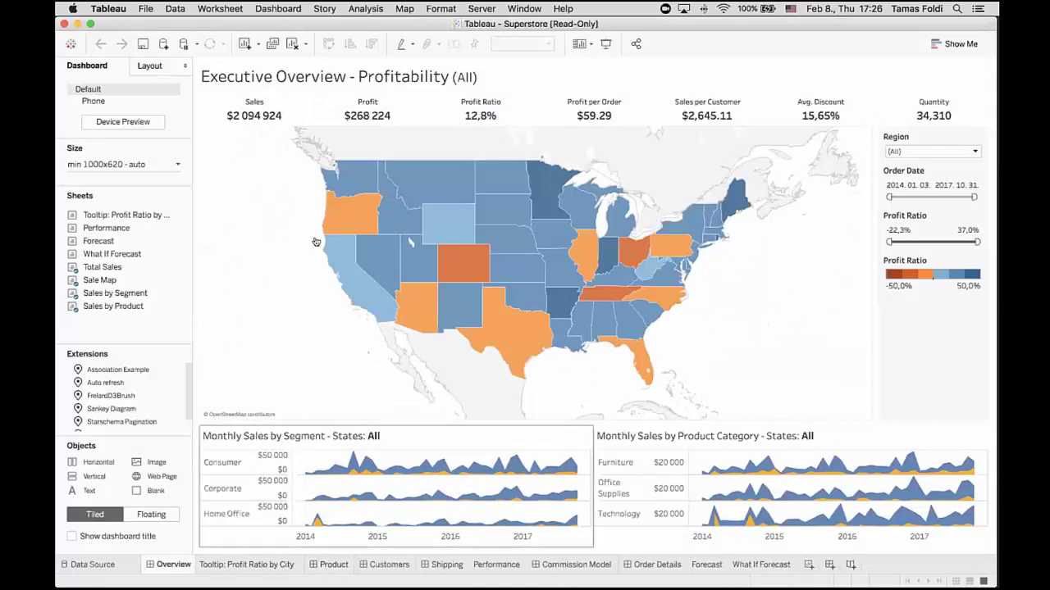
Add the FrelardD3Brush extension to the Overview dashboard between the KPI row and the map, and enlarge its height.
{"action": "left_click_drag", "start_coordinate": [112, 306], "coordinate": [131, 393]}
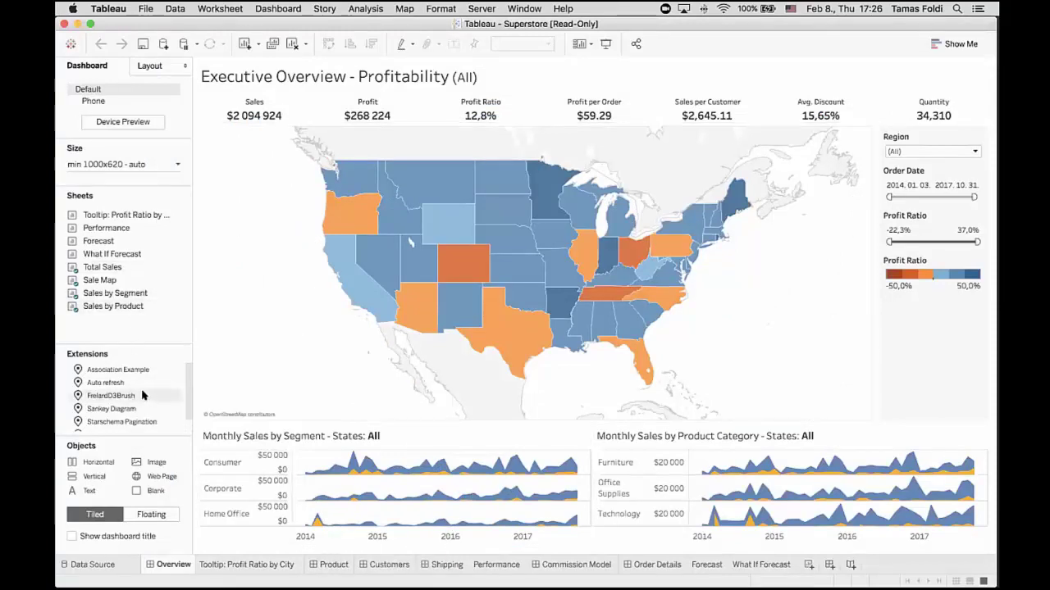
{"action": "left_click_drag", "start_coordinate": [129, 394], "coordinate": [385, 124]}
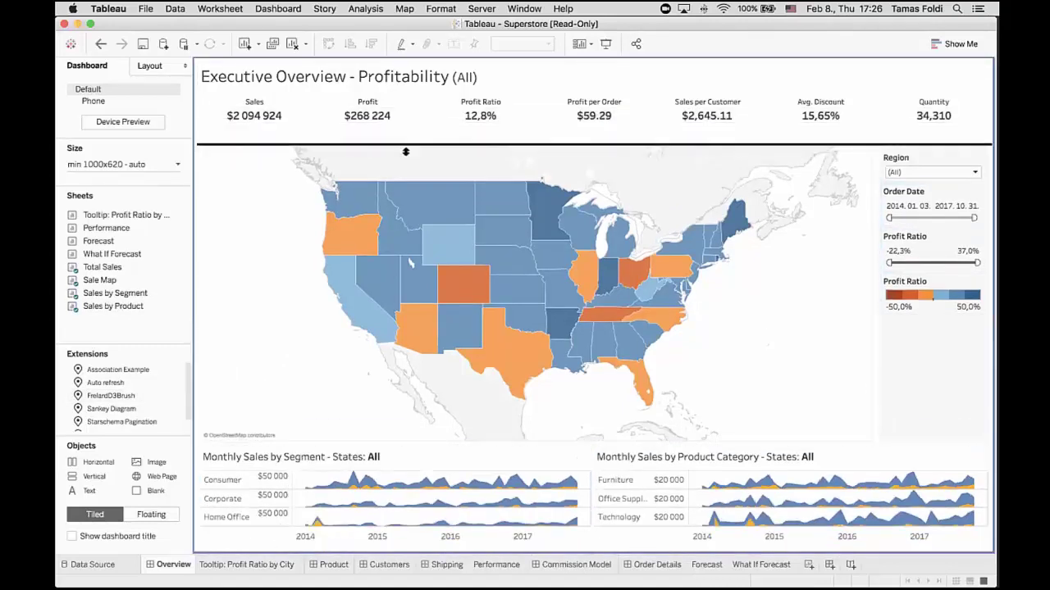
{"action": "left_click_drag", "start_coordinate": [405, 214], "coordinate": [403, 236]}
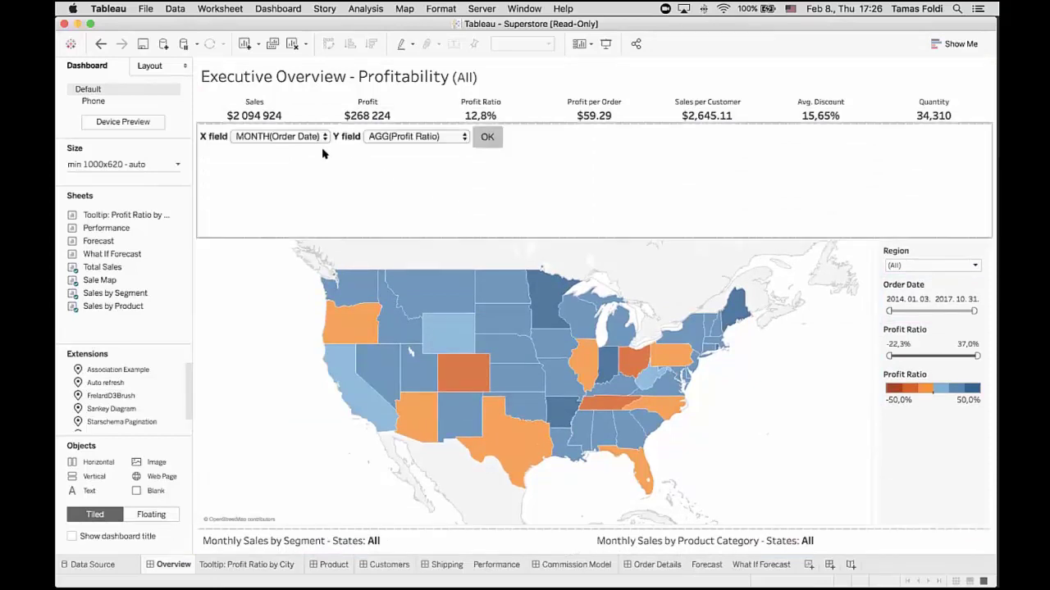
Configure the brush extension with MONTH(Order Date) as X field and SUM(Sales) as Y field.
{"action": "left_click", "coordinate": [287, 136]}
{"action": "left_click", "coordinate": [287, 138]}
{"action": "left_click", "coordinate": [413, 137]}
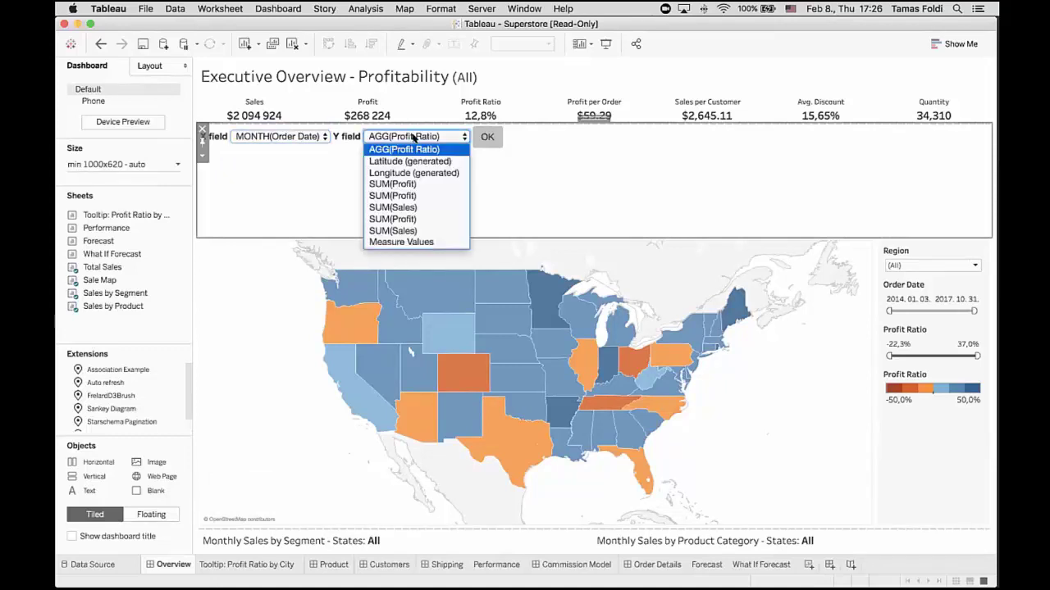
{"action": "left_click", "coordinate": [424, 207]}
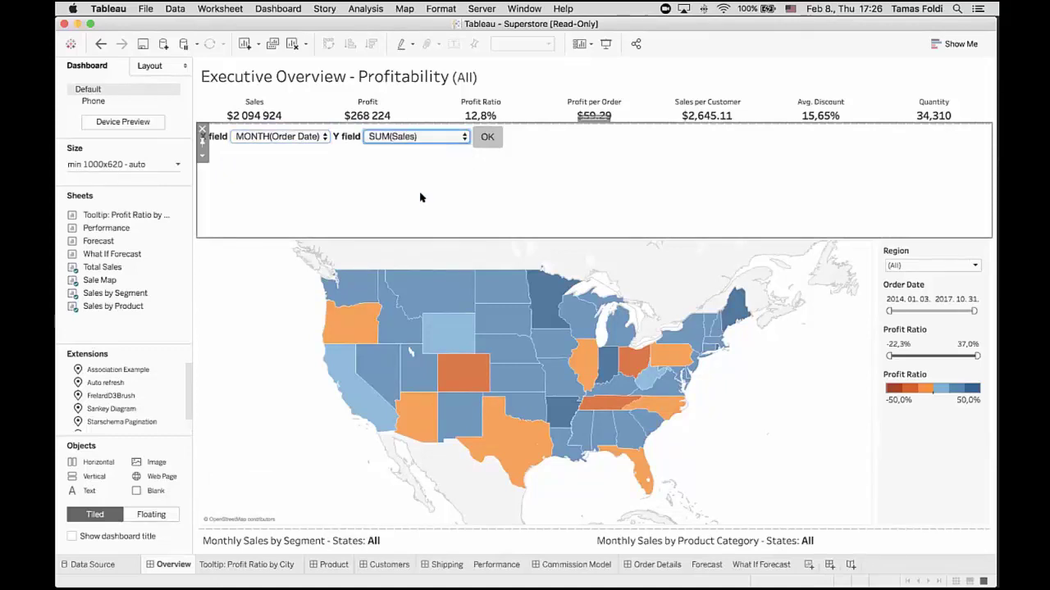
{"action": "left_click", "coordinate": [485, 137]}
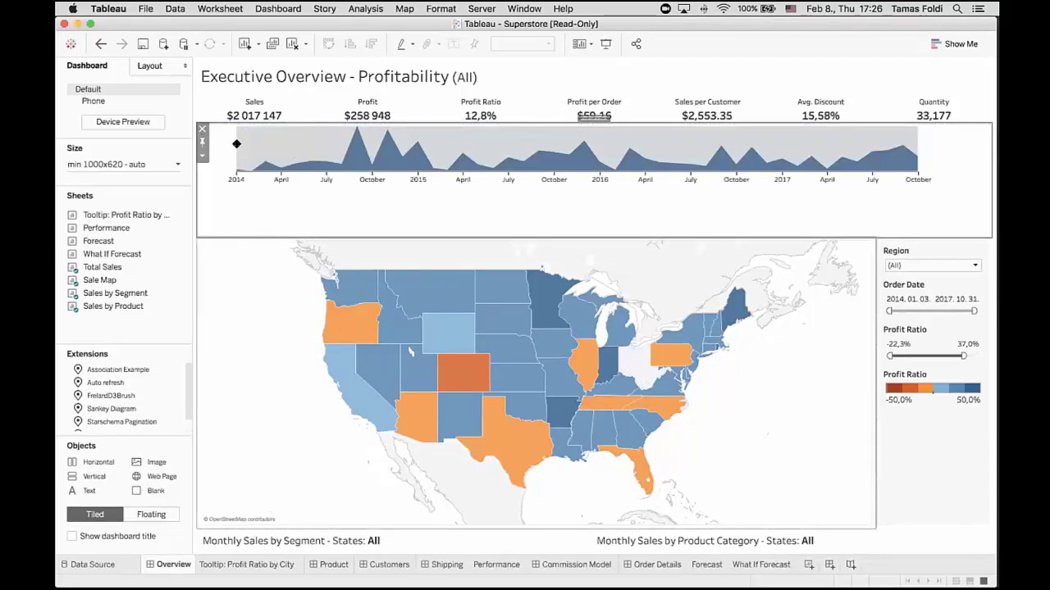
Brush the extension's timeline to filter the dashboard to about October 2014 through April 2017.
{"action": "left_click_drag", "start_coordinate": [235, 145], "coordinate": [450, 138]}
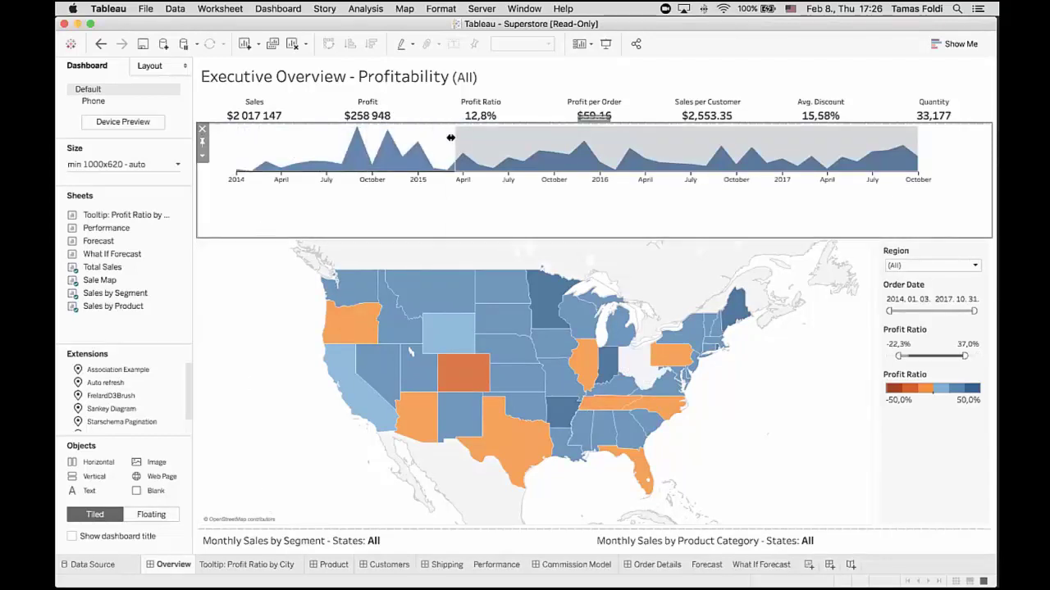
{"action": "left_click_drag", "start_coordinate": [579, 145], "coordinate": [492, 145]}
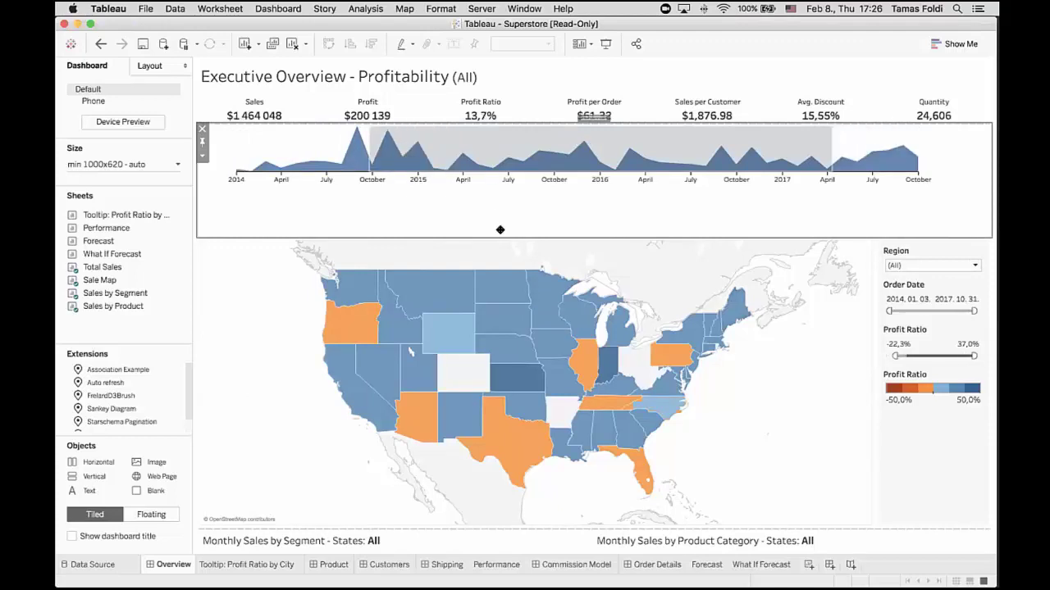
Reduce the brush extension's height and enlarge the monthly sales charts below the map.
{"action": "left_click", "coordinate": [501, 235]}
{"action": "left_click_drag", "start_coordinate": [502, 215], "coordinate": [503, 197]}
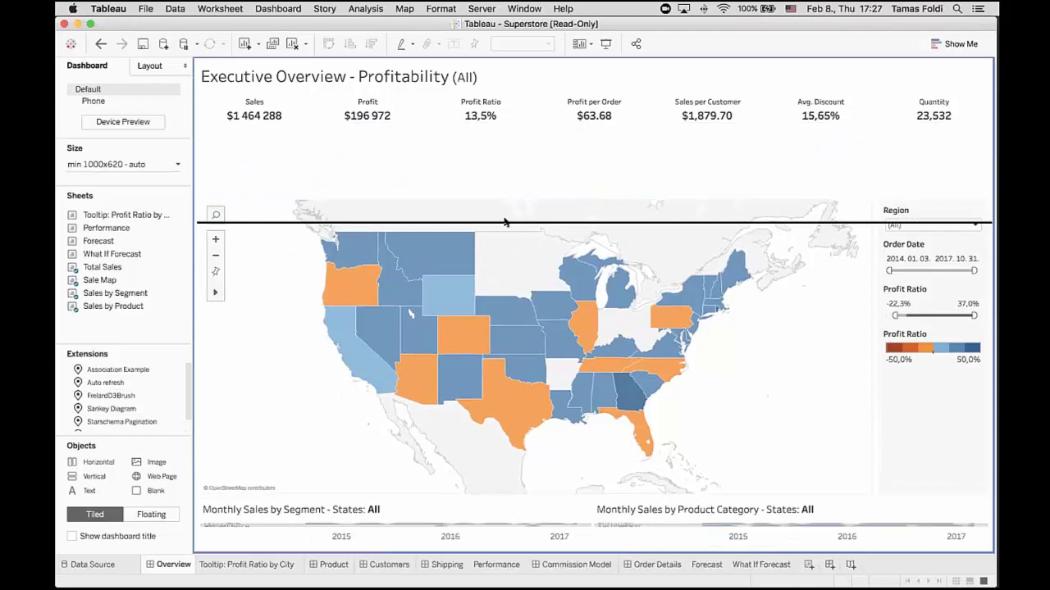
{"action": "left_click", "coordinate": [449, 179]}
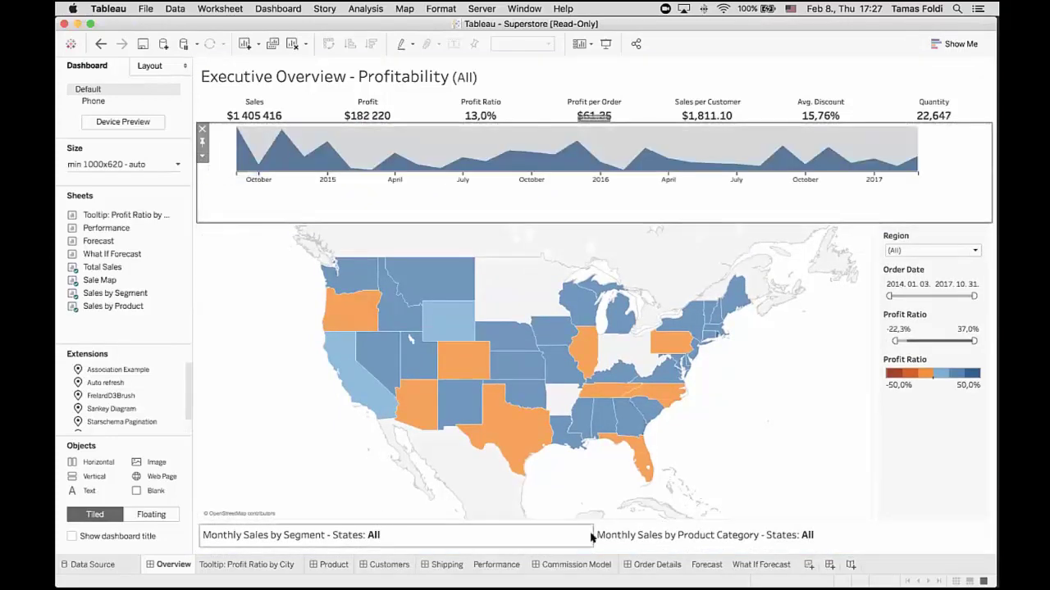
{"action": "left_click_drag", "start_coordinate": [746, 520], "coordinate": [756, 441]}
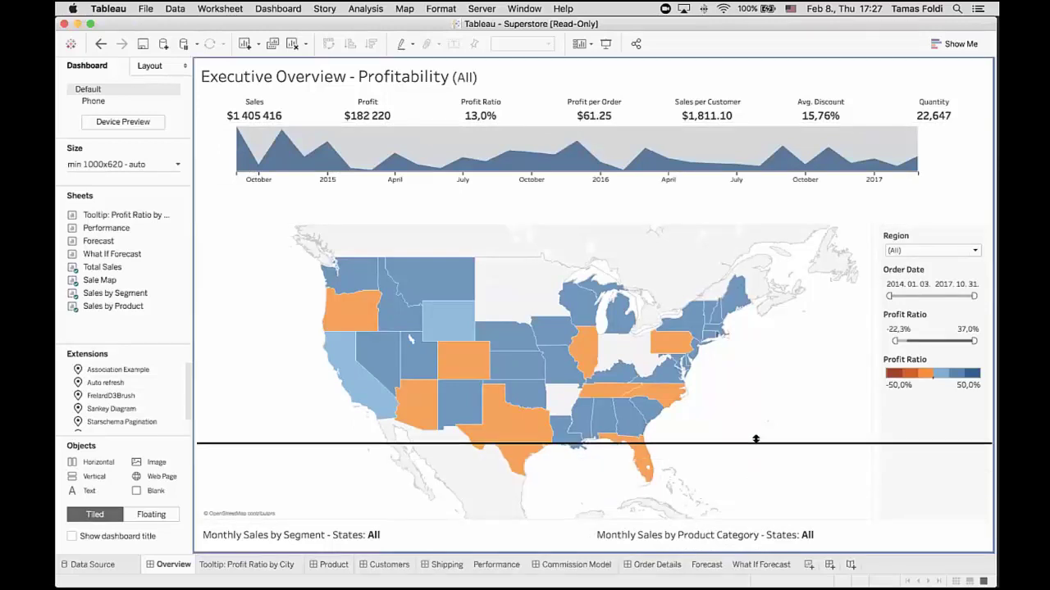
{"action": "left_click", "coordinate": [701, 358]}
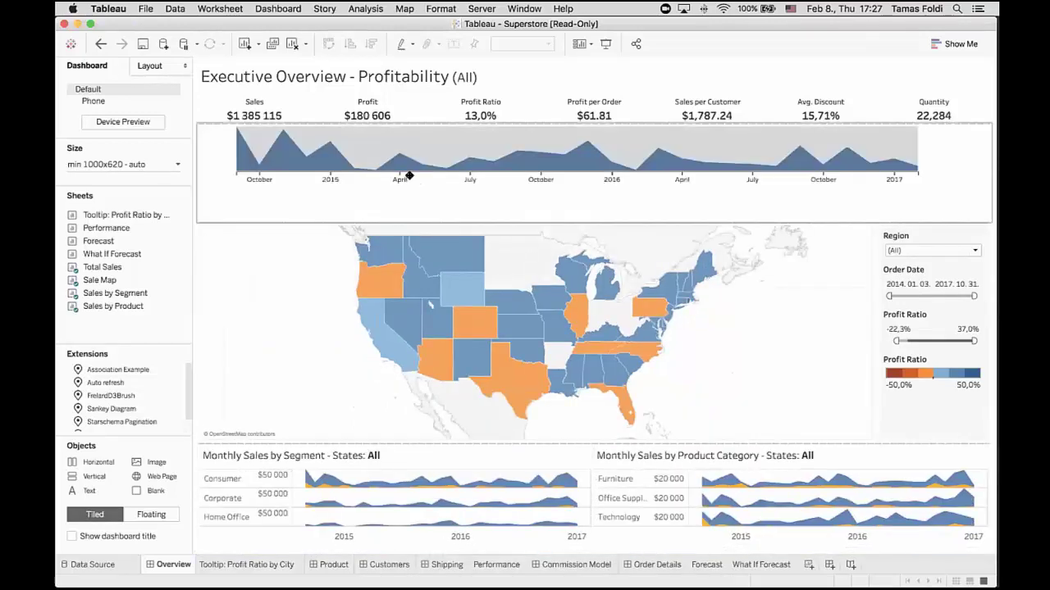
Brush the extension's timeline to filter the dashboard to about March 2015 through July 2016.
{"action": "mouse_move", "coordinate": [234, 151]}
{"action": "left_mouse_down"}
{"action": "mouse_move", "coordinate": [537, 162]}
{"action": "mouse_move", "coordinate": [460, 153]}
{"action": "left_mouse_up"}
{"action": "left_click", "coordinate": [538, 162]}
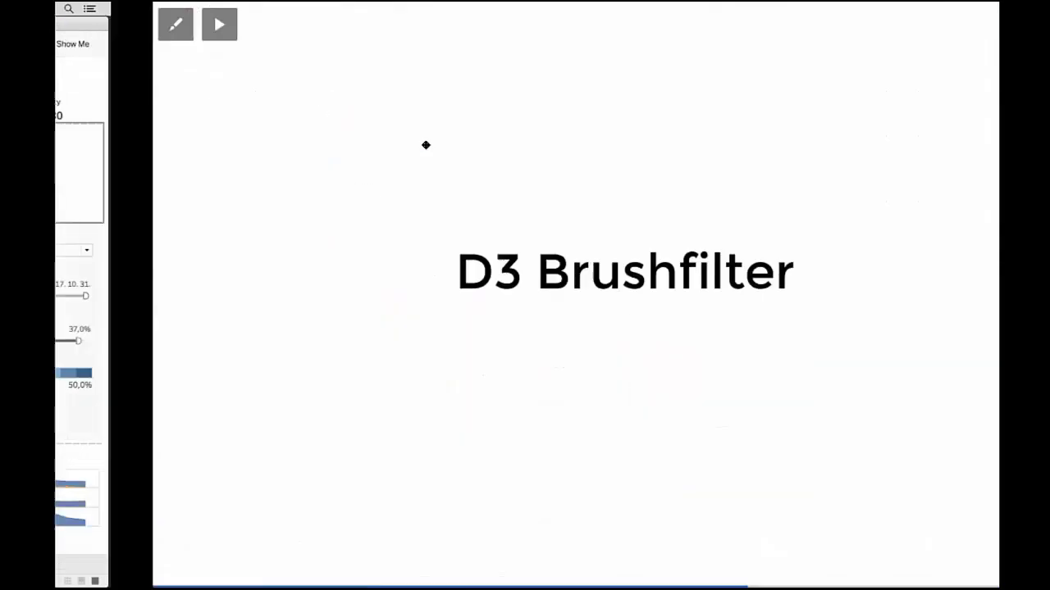
Advance the slide deck from D3 Brushfilter to the D3 Sankey slide.
{"action": "left_click", "coordinate": [971, 558]}
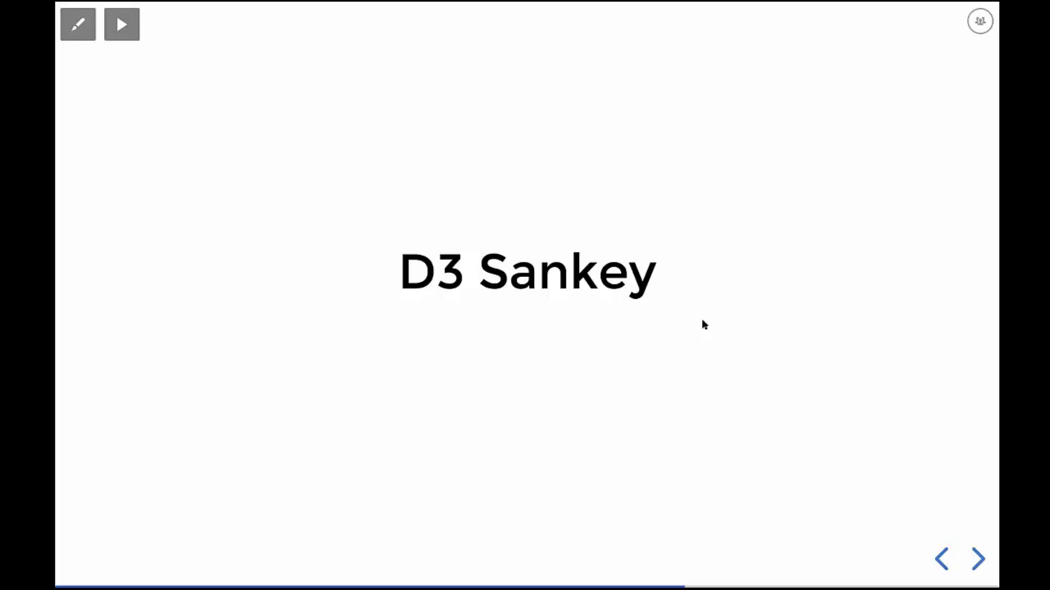
Return to Tableau and close the Superstore workbook without saving its changes.
{"action": "key", "text": "ctrl+Left"}
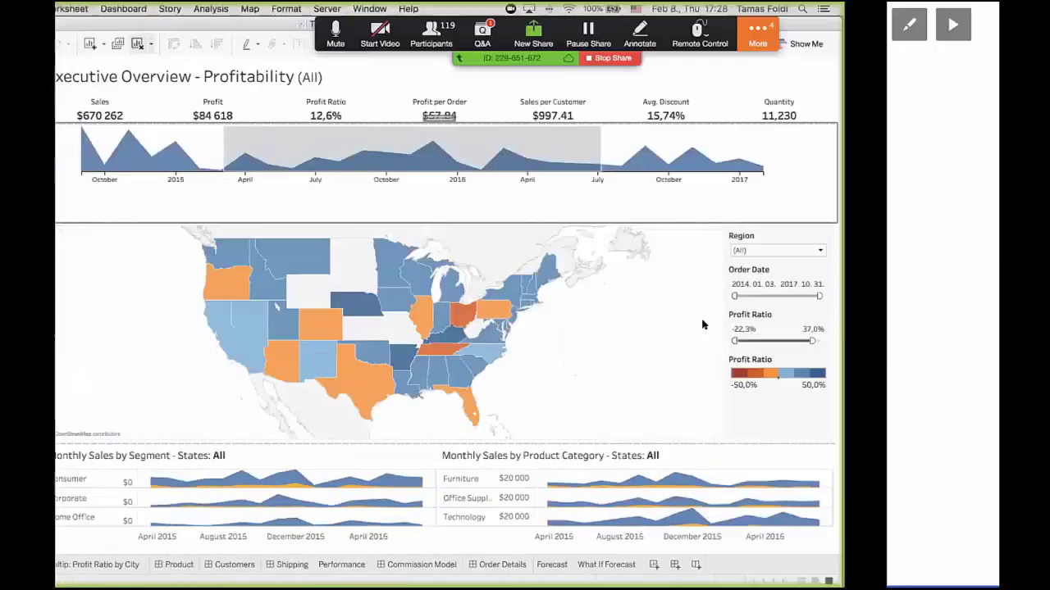
{"action": "left_click", "coordinate": [145, 9]}
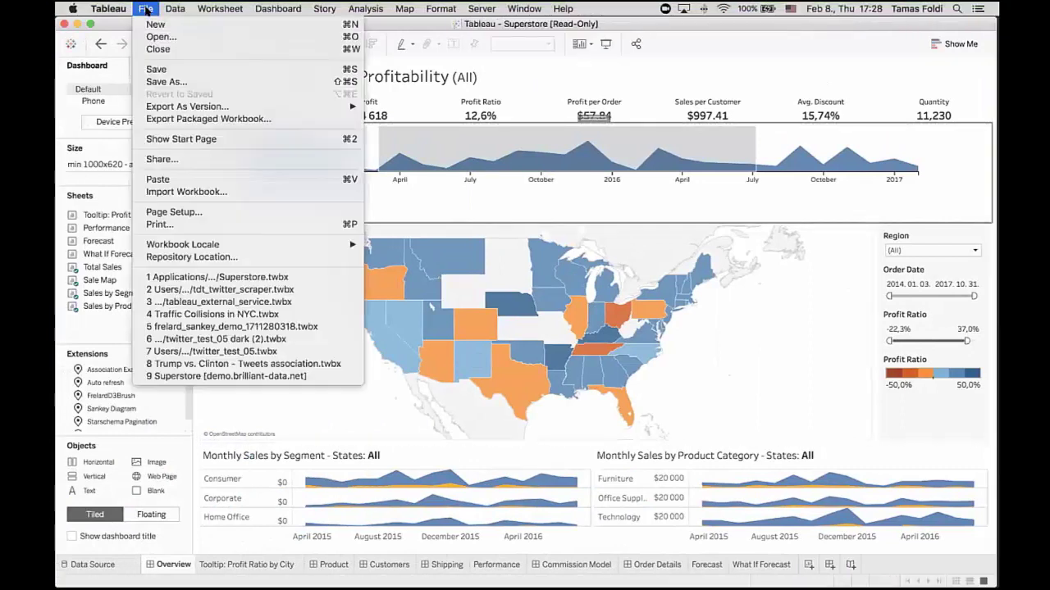
{"action": "left_click", "coordinate": [165, 50]}
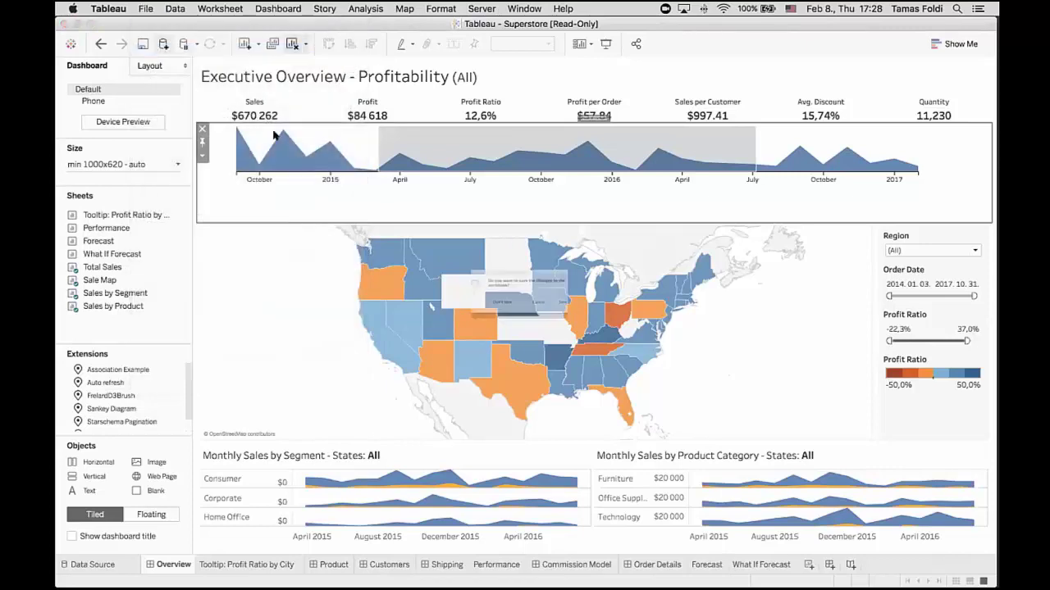
{"action": "left_click", "coordinate": [487, 317]}
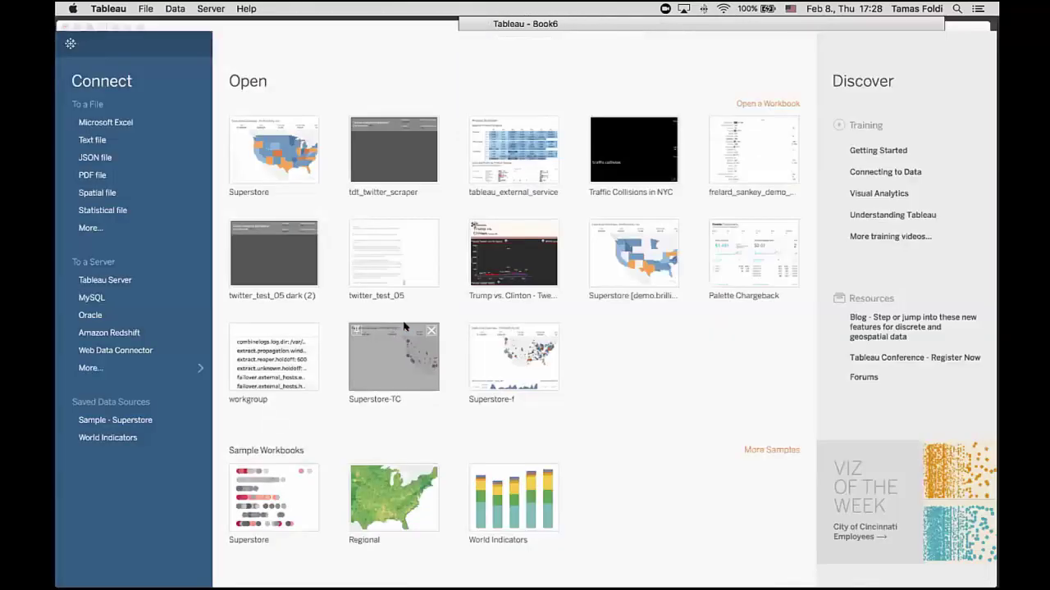
Switch to the iTerm2 terminal and stop the running D3 brush server.
{"action": "key", "text": "ctrl+Up"}
{"action": "left_click", "coordinate": [713, 189]}
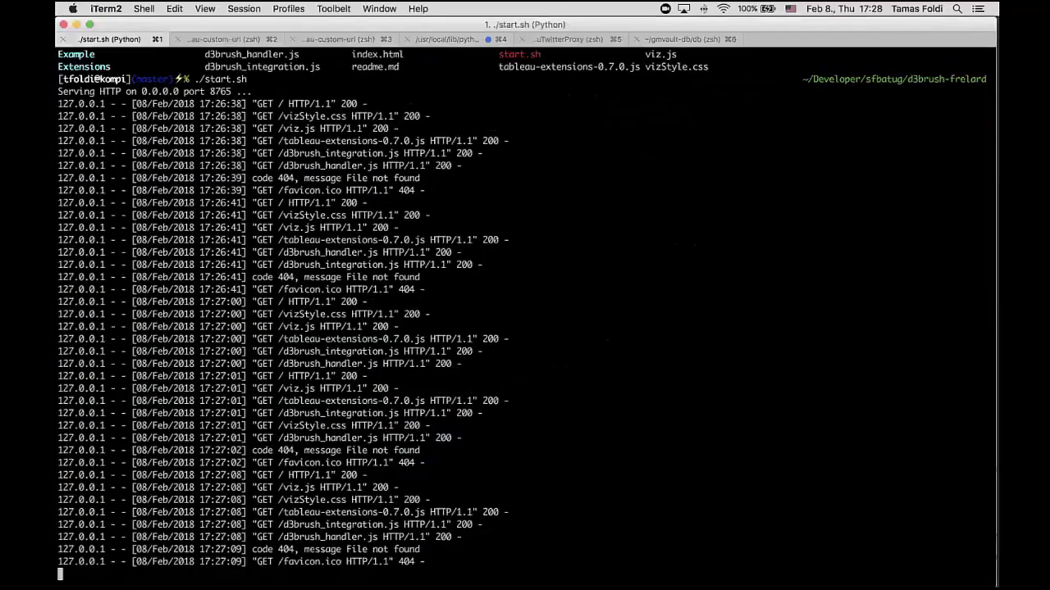
{"action": "key", "text": "ctrl+c"}
{"action": "key", "text": "Return"}
Change the working directory to ../tableau-d3-sankey-frelard.
{"action": "type", "text": "cd ../"}
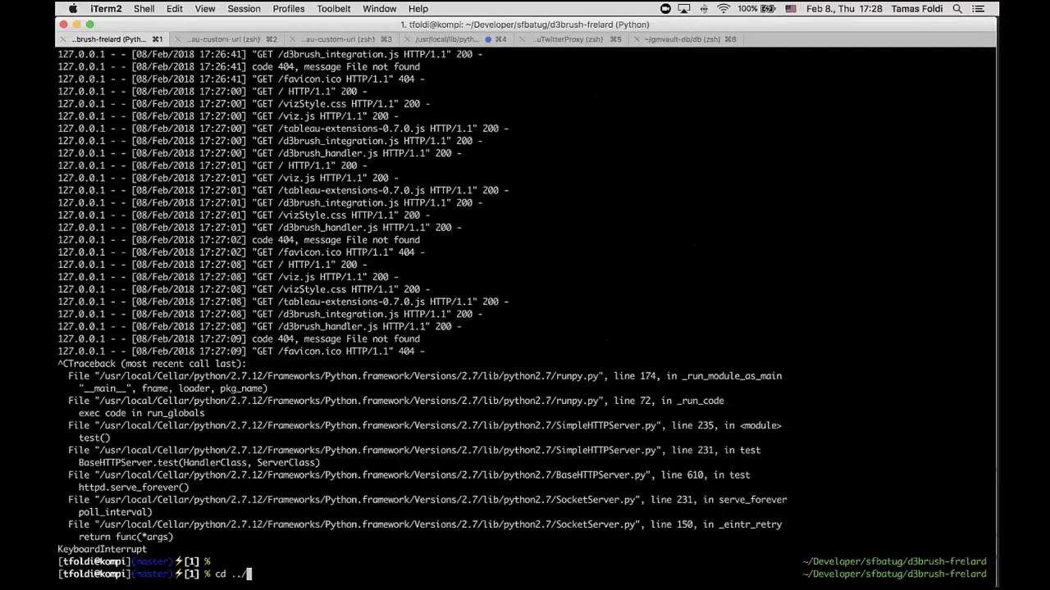
{"action": "key", "text": "Tab"}
{"action": "key", "text": "Tab"}
{"action": "key", "text": "Tab"}
{"action": "key", "text": "Tab"}
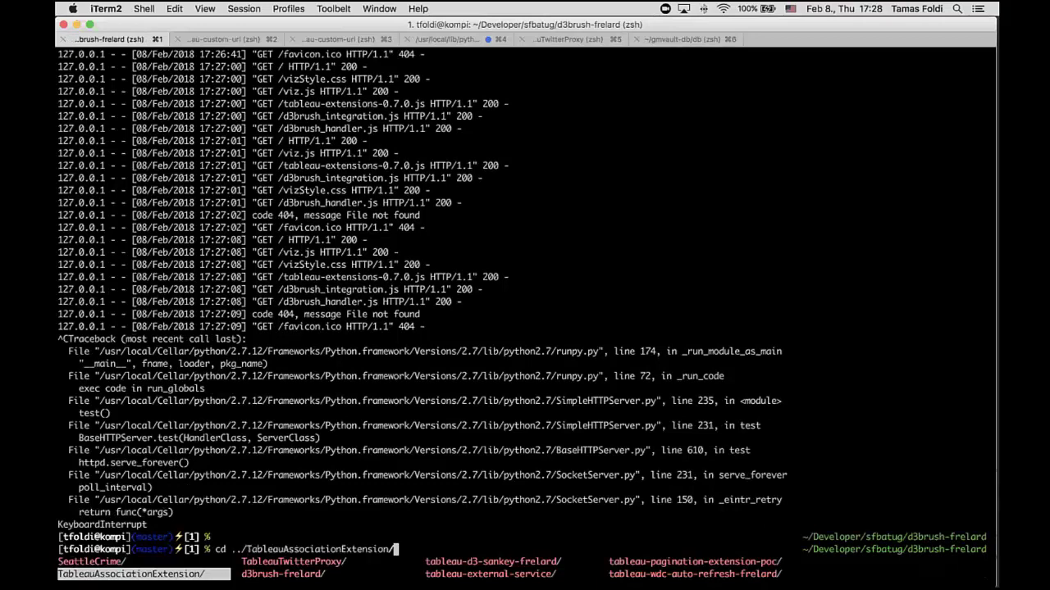
{"action": "key", "text": "Tab"}
{"action": "key", "text": "Tab"}
{"action": "key", "text": "Return"}
{"action": "key", "text": "Return"}
Start the Sankey extension's local server with ./start.sh.
{"action": "type", "text": "/"}
{"action": "key", "text": "BackSpace"}
{"action": "type", "text": "./start.sh"}
{"action": "key", "text": "Return"}
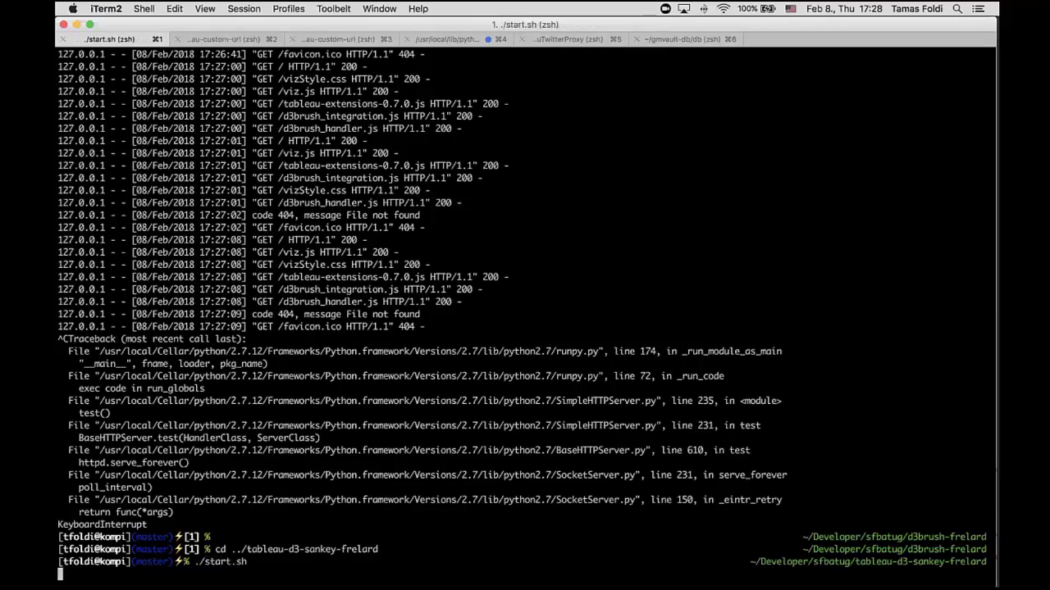
Switch to Tableau, open the recent frelard_sankey_demo workbook and show its Dashboard 1.
{"action": "key", "text": "ctrl+Up"}
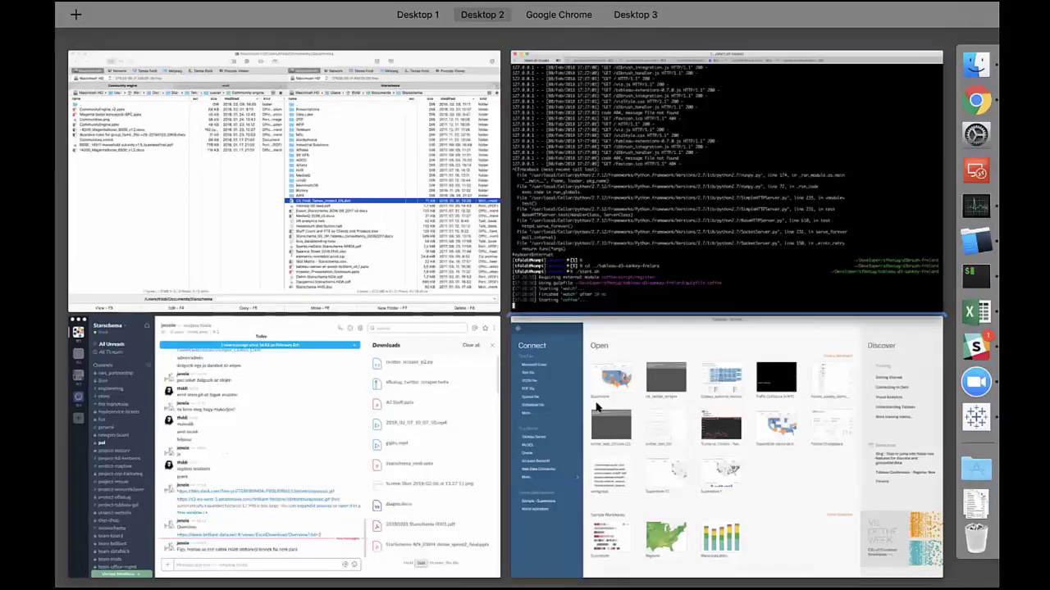
{"action": "left_click", "coordinate": [597, 408]}
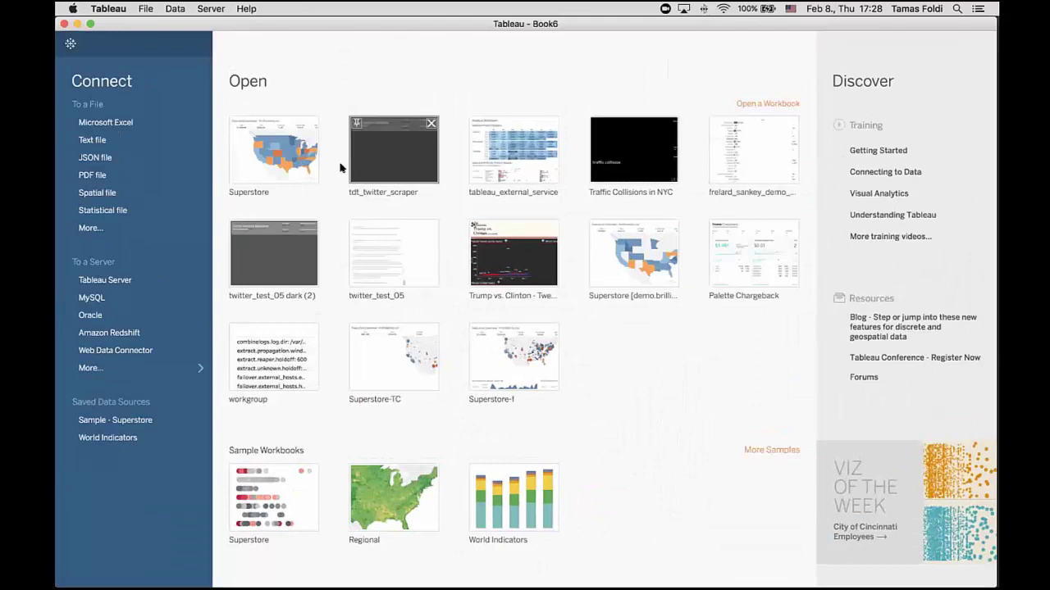
{"action": "left_click", "coordinate": [744, 162]}
{"action": "left_click", "coordinate": [298, 565]}
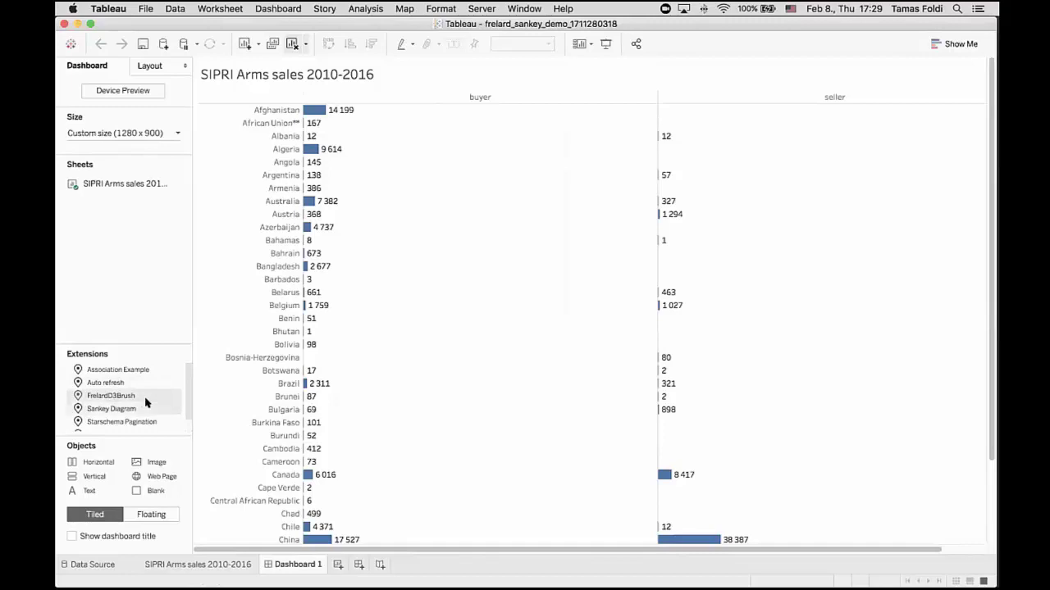
Add the Sankey Diagram extension beside the SIPRI Arms sales sheet on the dashboard and narrow the sheet to widen the extension.
{"action": "scroll", "coordinate": [145, 400], "scroll_direction": "down", "scroll_amount": 1}
{"action": "scroll", "coordinate": [151, 397], "scroll_direction": "up", "scroll_amount": 1}
{"action": "left_click_drag", "start_coordinate": [133, 407], "coordinate": [806, 342]}
{"action": "left_click_drag", "start_coordinate": [613, 332], "coordinate": [457, 331]}
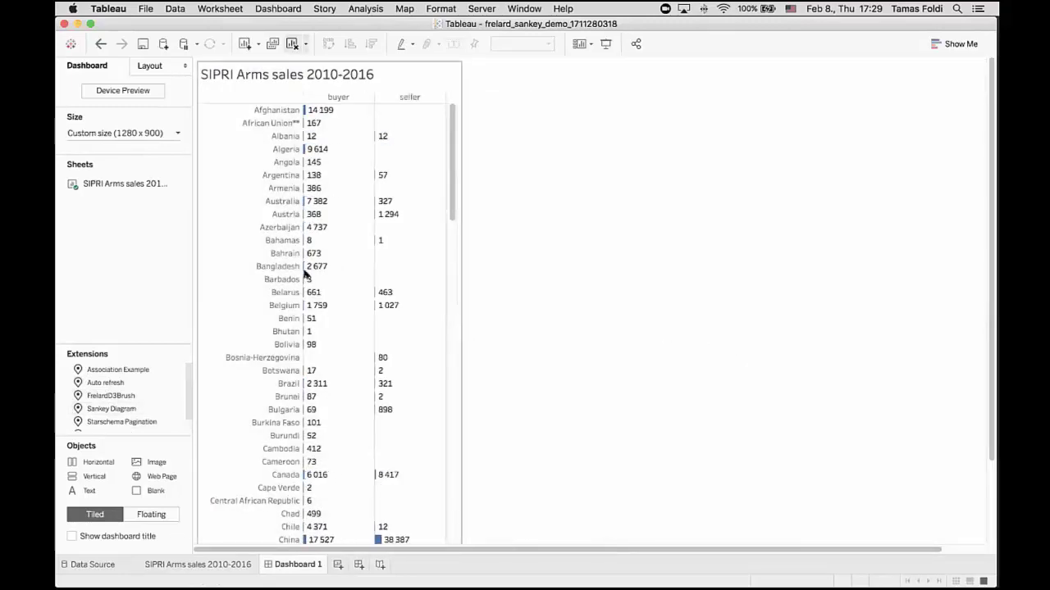
Select Belgium, Azerbaijan and Bangladesh one after another in the arms sales sheet and examine the Sankey flows for each.
{"action": "left_click", "coordinate": [276, 305]}
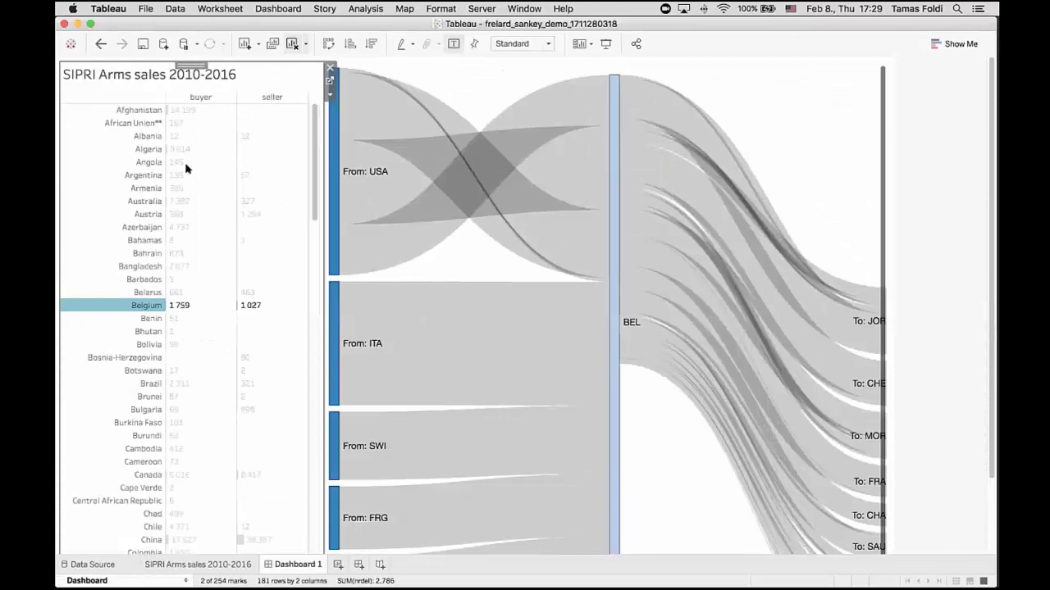
{"action": "left_click", "coordinate": [144, 228]}
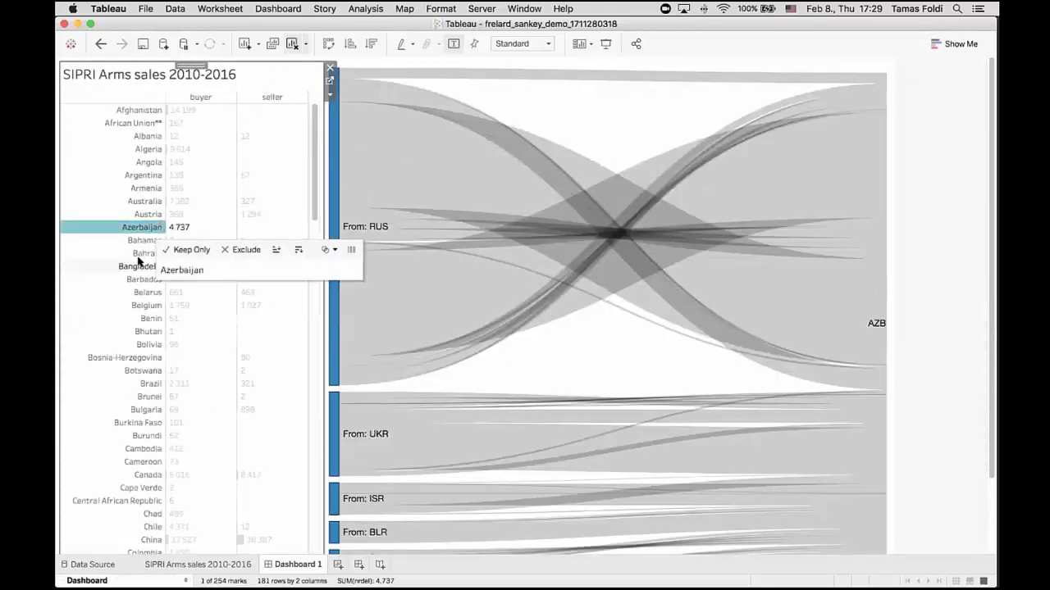
{"action": "left_click", "coordinate": [139, 265]}
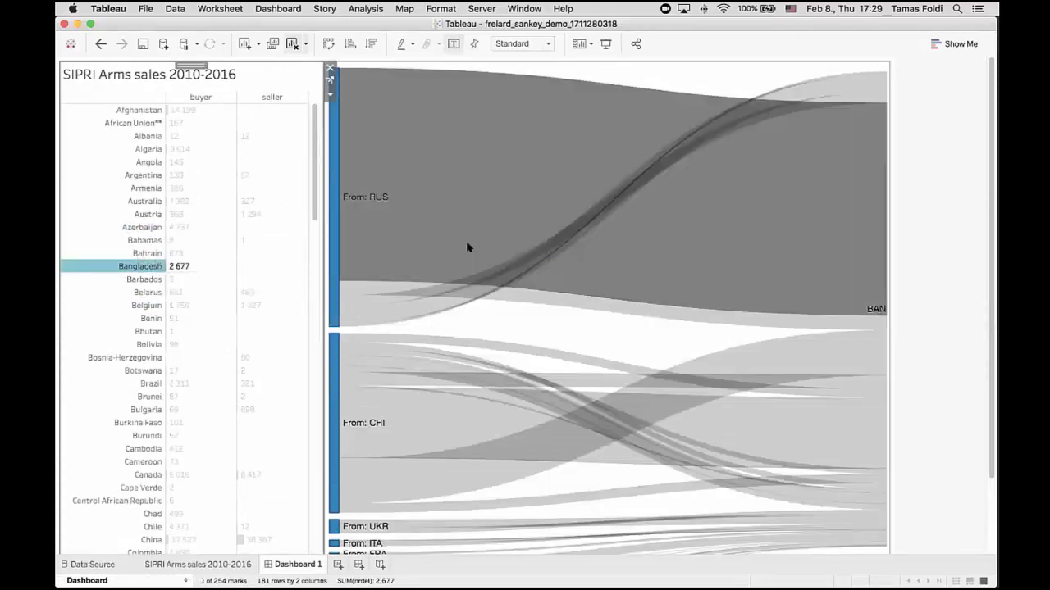
{"action": "mouse_move", "coordinate": [467, 247]}
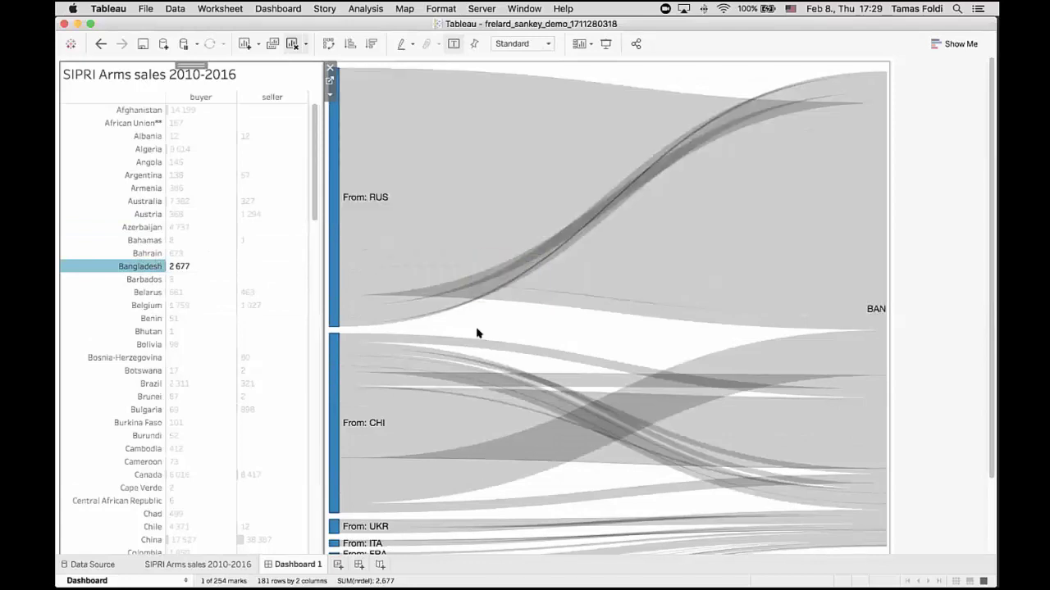
{"action": "scroll", "coordinate": [475, 330], "scroll_direction": "down", "scroll_amount": 5}
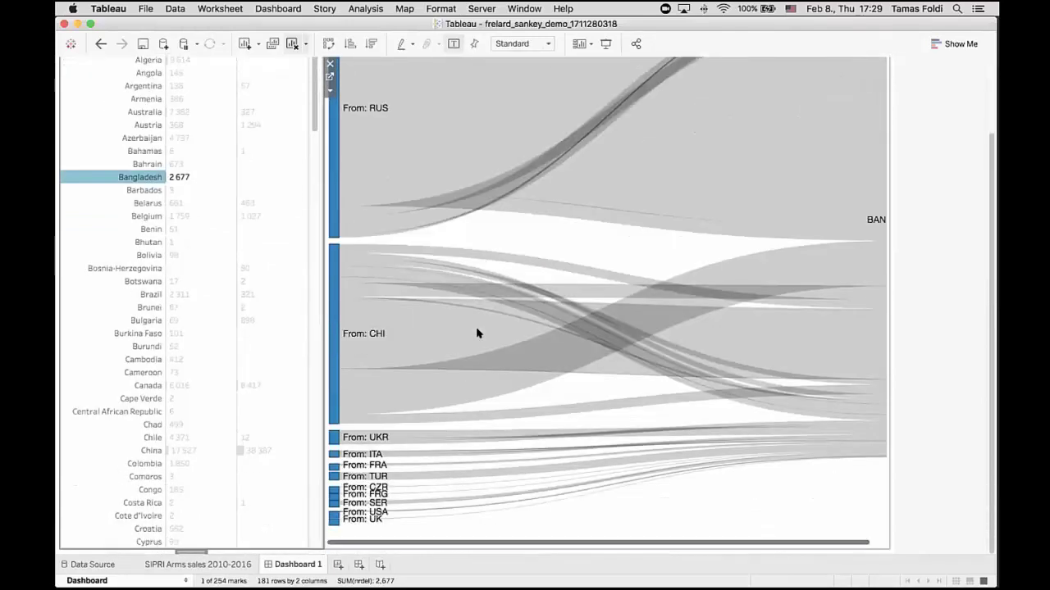
{"action": "scroll", "coordinate": [476, 333], "scroll_direction": "up", "scroll_amount": 5}
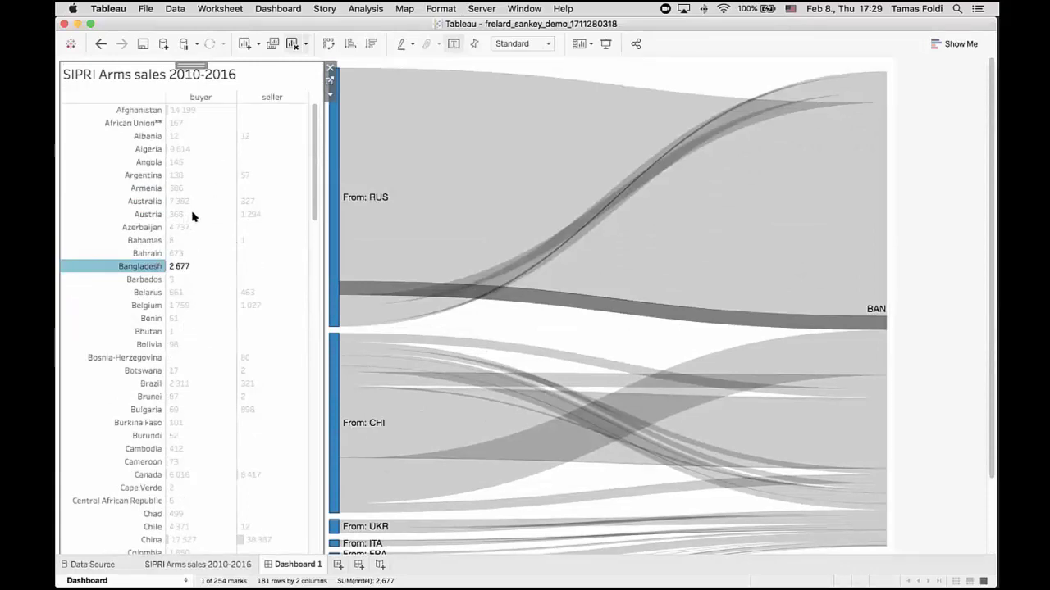
Compare the Sankey diagrams of further countries by selecting Bosnia-Herzegovina, Brunei, Brazil and Botswana in turn.
{"action": "left_click", "coordinate": [102, 354]}
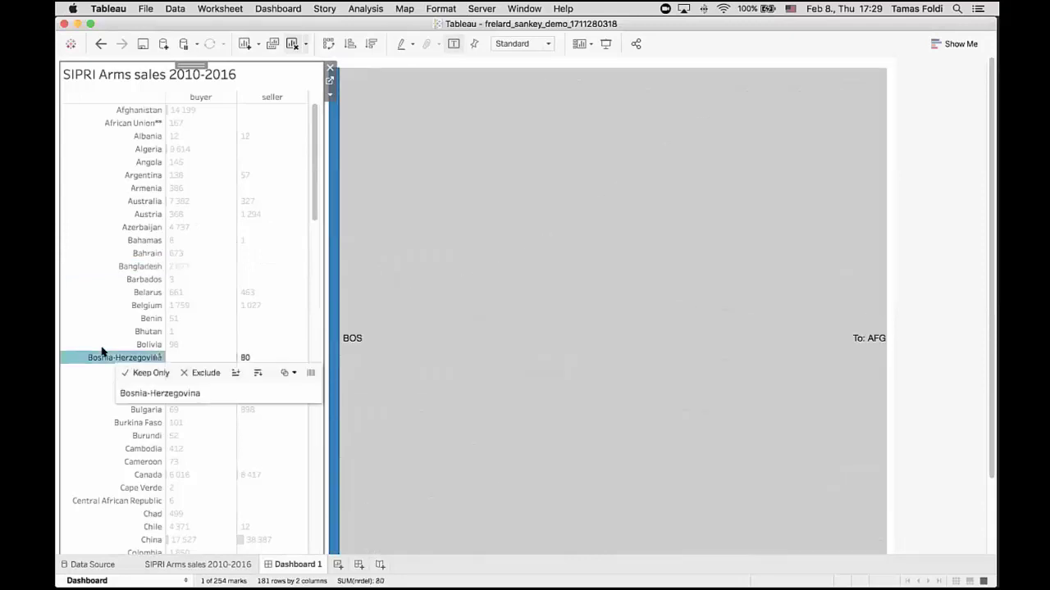
{"action": "left_click", "coordinate": [104, 419]}
{"action": "left_click", "coordinate": [112, 395]}
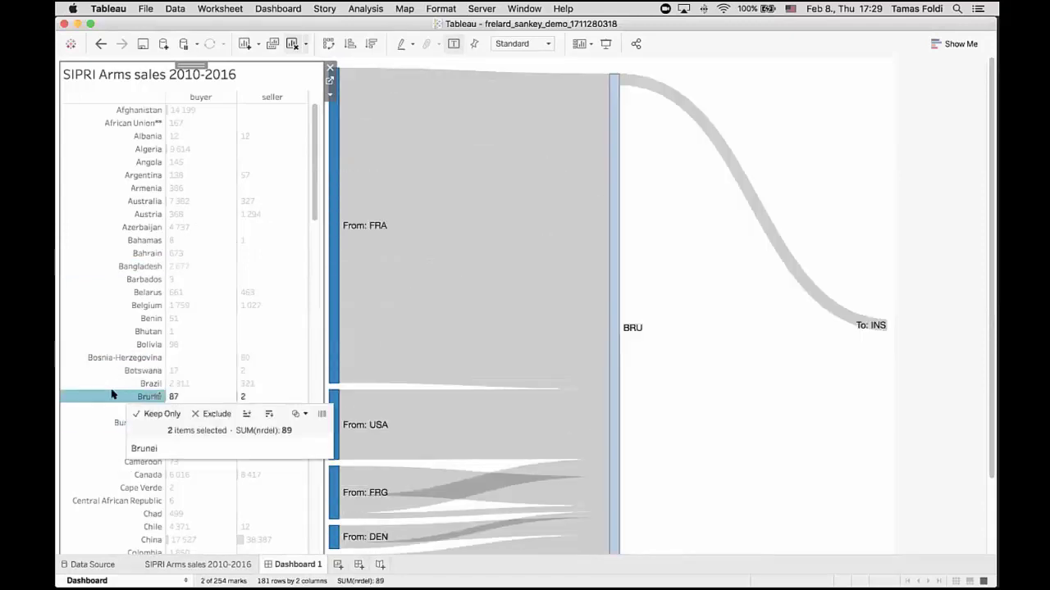
{"action": "left_click", "coordinate": [119, 383]}
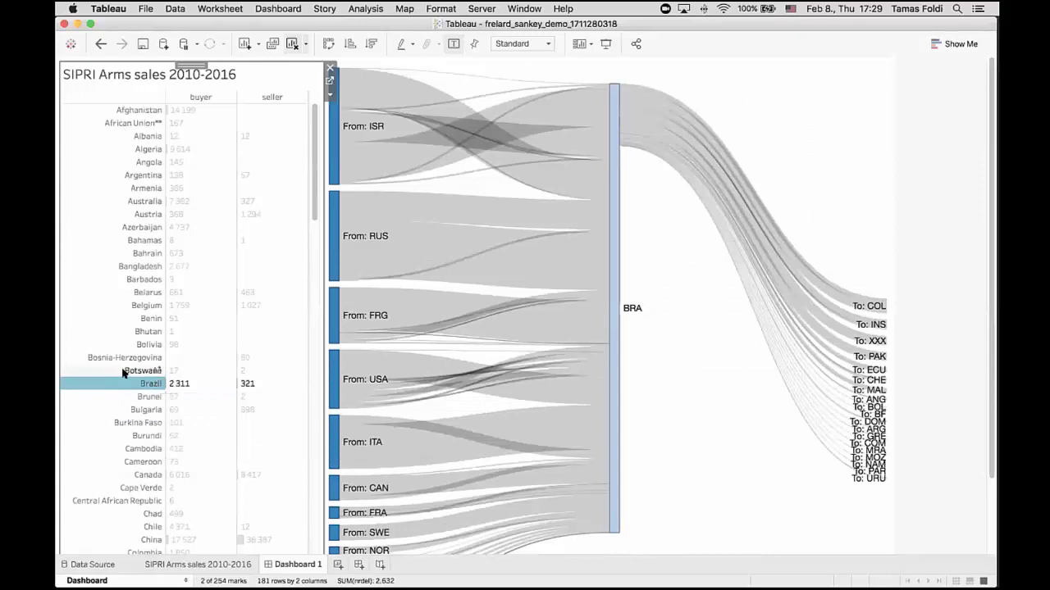
{"action": "left_click", "coordinate": [124, 372]}
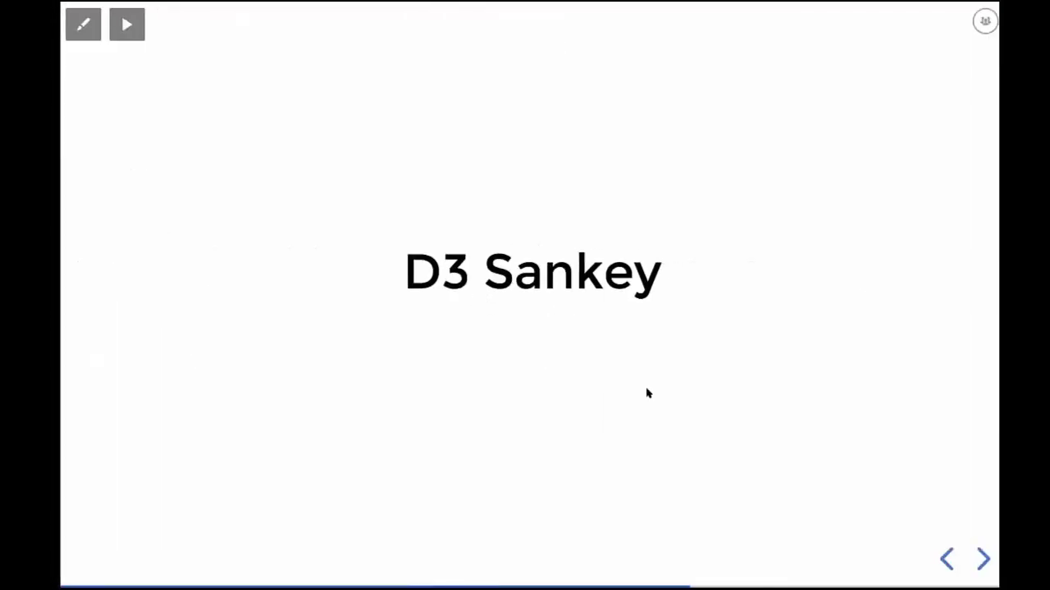
Advance the presentation past the D3 Sankey slide, return to Tableau and close the Sankey workbook without saving its changes.
{"action": "left_click", "coordinate": [976, 560]}
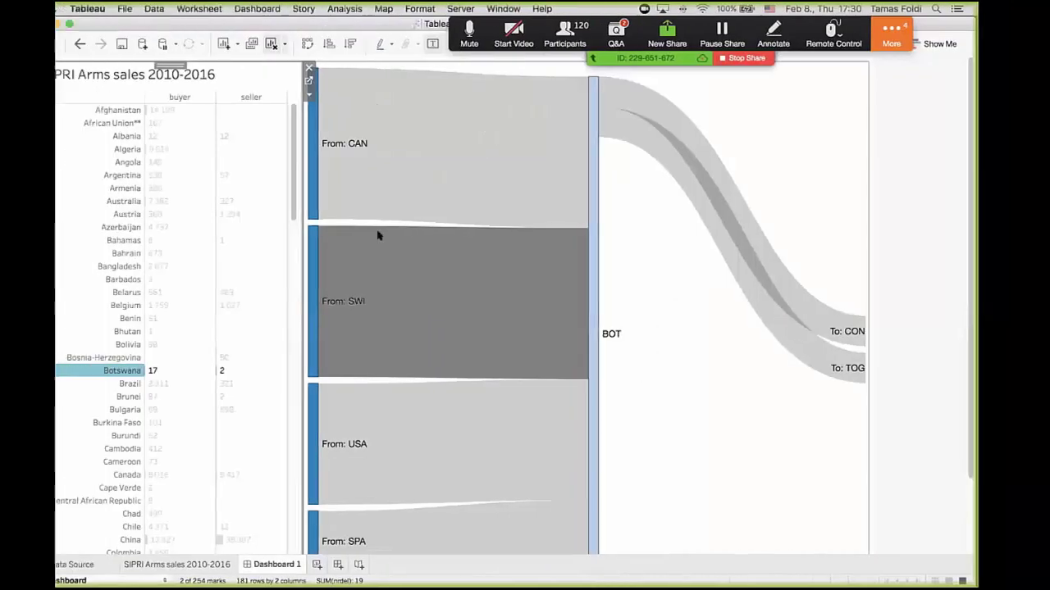
{"action": "left_click", "coordinate": [136, 9]}
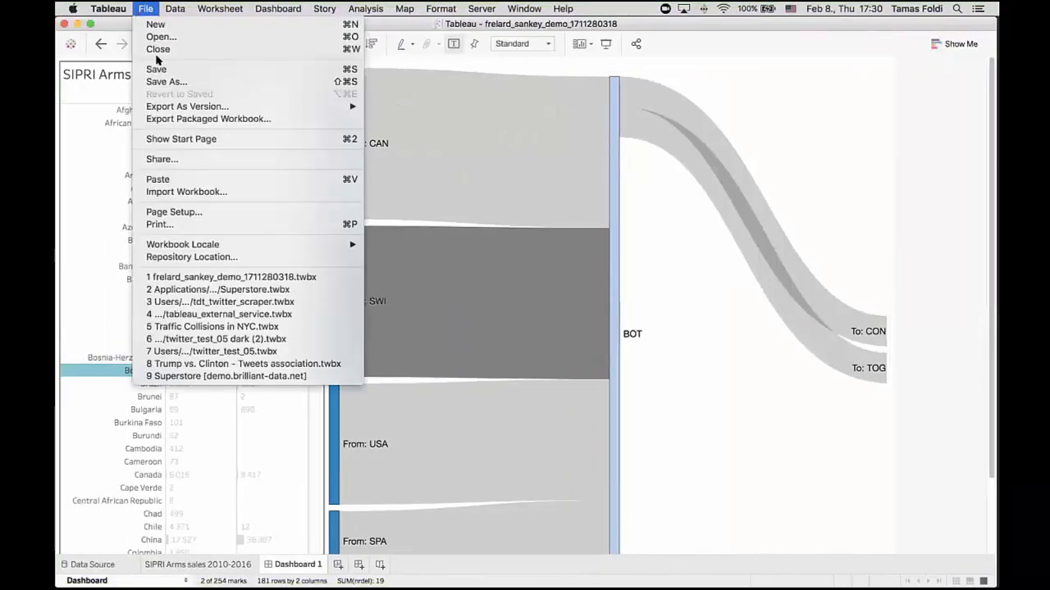
{"action": "left_click", "coordinate": [320, 331]}
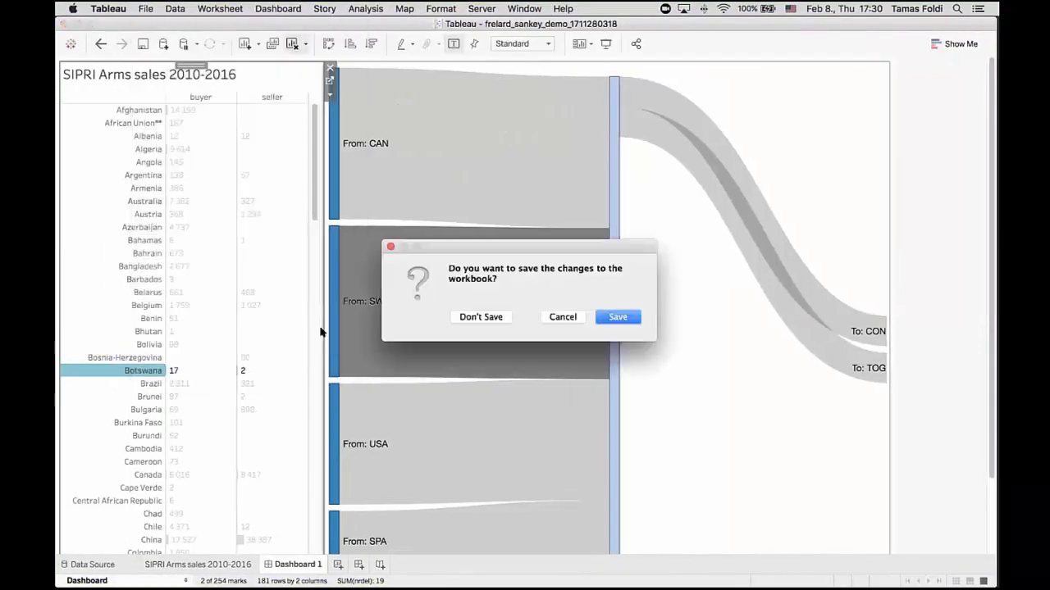
{"action": "left_click", "coordinate": [480, 313]}
Switch to the iTerm2 terminal, stop the running Sankey server and move up to the parent directory.
{"action": "key", "text": "ctrl+Up"}
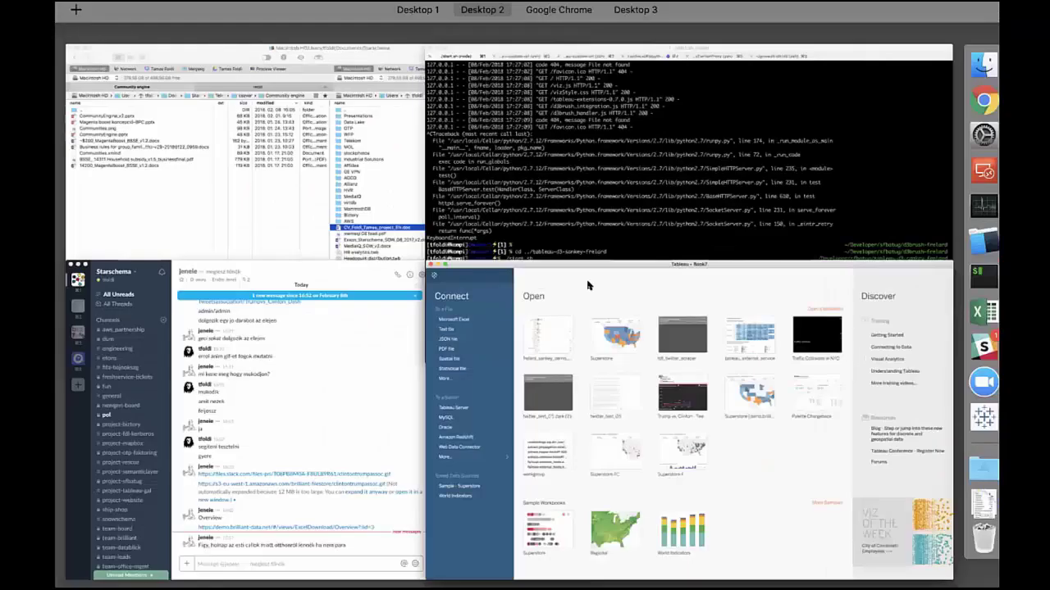
{"action": "left_click", "coordinate": [656, 189]}
{"action": "key", "text": "ctrl+c"}
{"action": "type", "text": "cd .."}
{"action": "key", "text": "Return"}
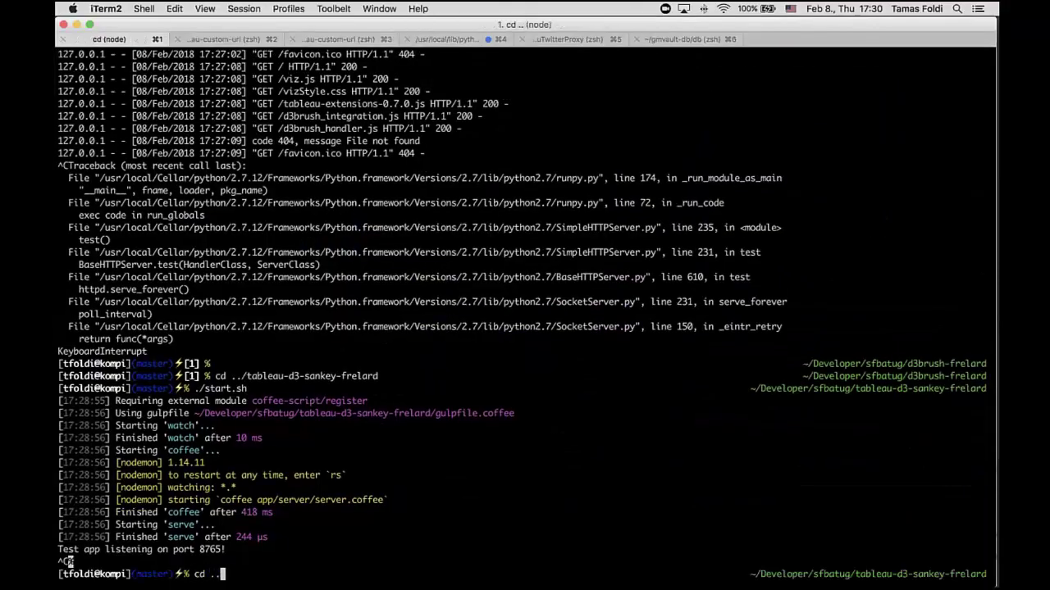
List the project folders and change the working directory to TableauAssociationExtension.
{"action": "type", "text": "ls"}
{"action": "key", "text": "Return"}
{"action": "type", "text": "cd TableauA"}
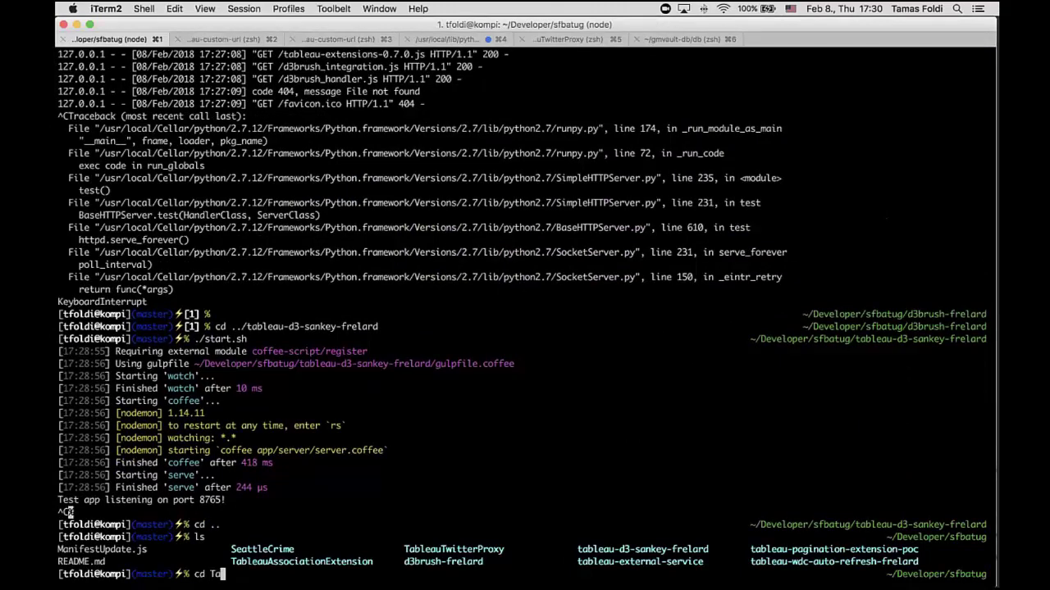
{"action": "key", "text": "Tab"}
{"action": "key", "text": "Return"}
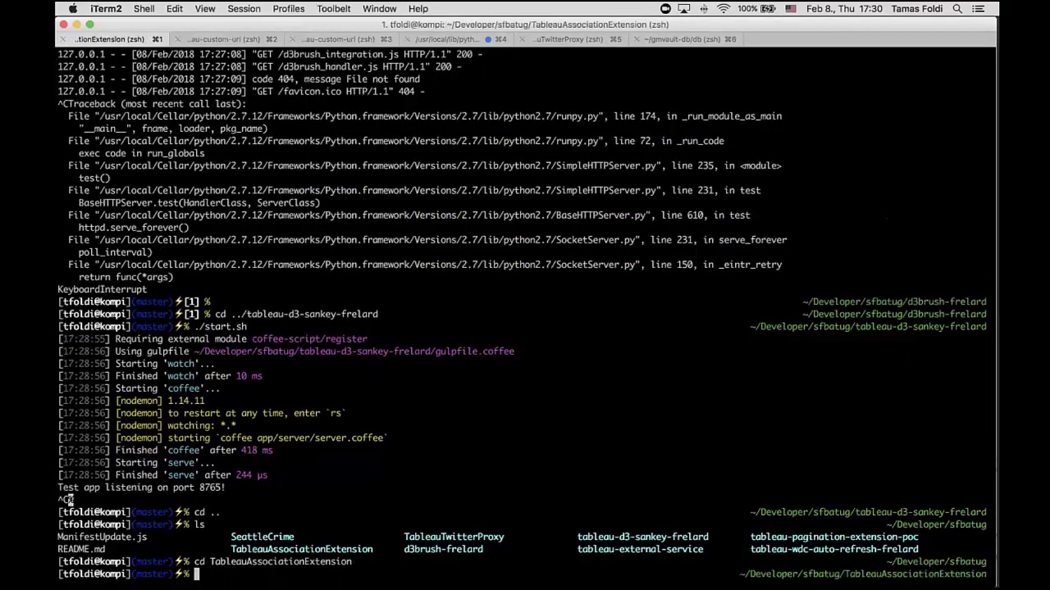
List the extension folder's files and start its local server with ./start.sh.
{"action": "type", "text": "ls"}
{"action": "key", "text": "Return"}
{"action": "type", "text": "./start.sh"}
{"action": "key", "text": "Return"}
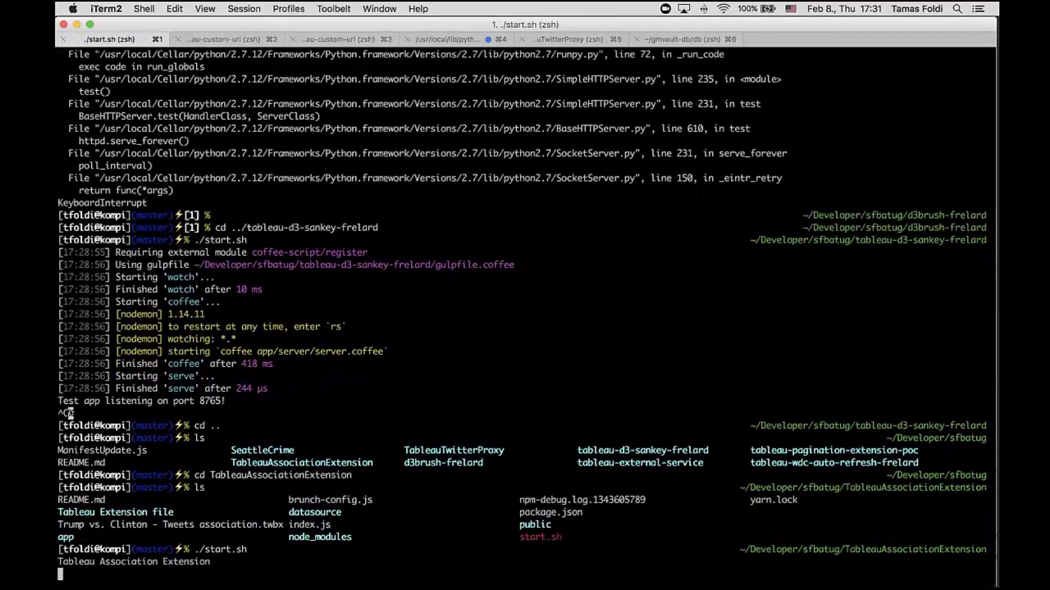
Return to Tableau and connect to the Microsoft Excel file top1000word.xlsx in the datasource folder.
{"action": "key", "text": "ctrl+Up"}
{"action": "left_click", "coordinate": [605, 417]}
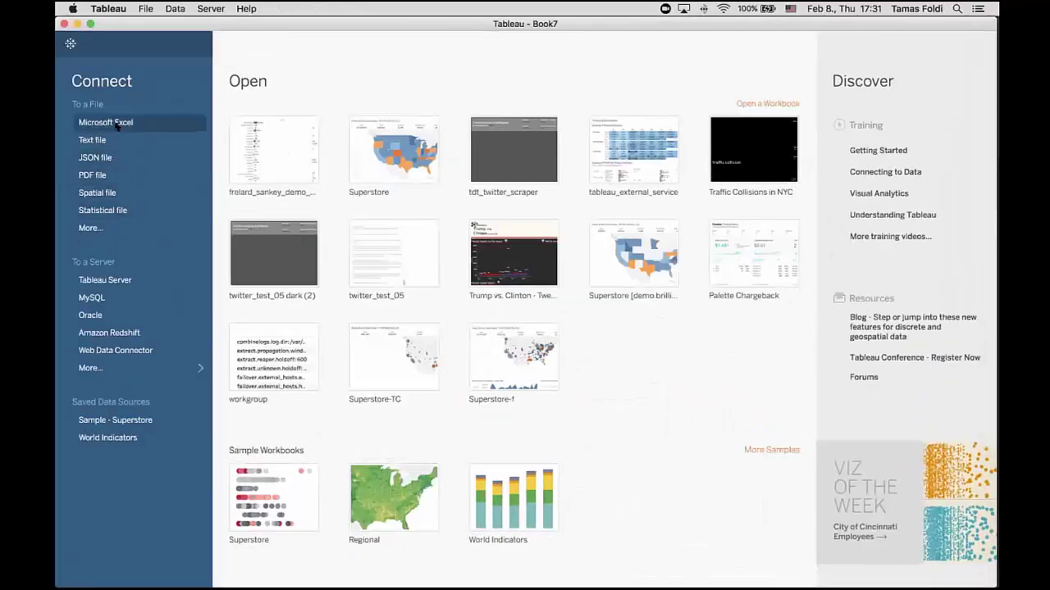
{"action": "left_click", "coordinate": [117, 123]}
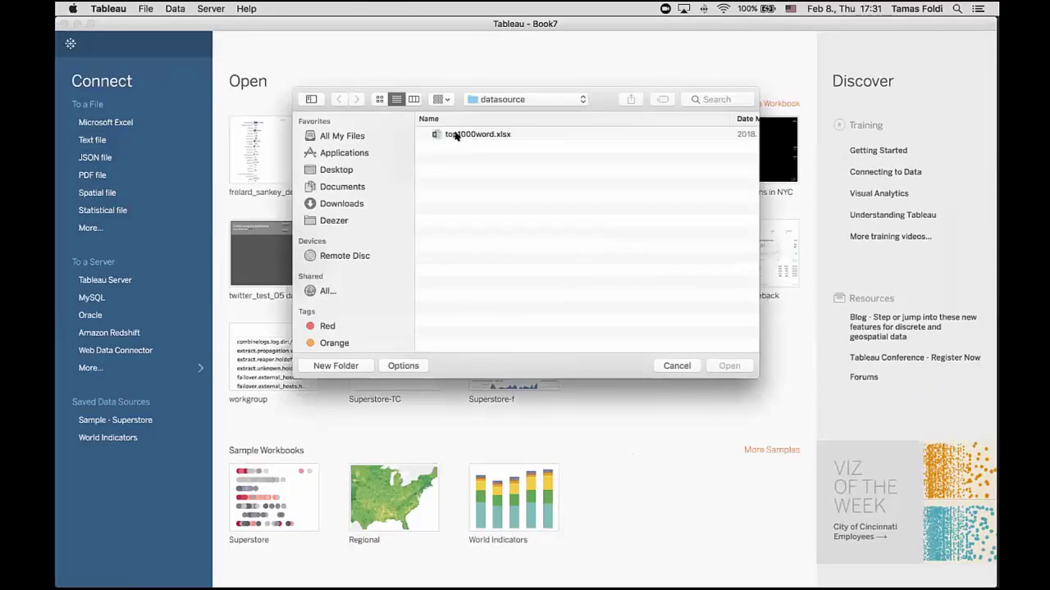
{"action": "left_click", "coordinate": [458, 135]}
{"action": "double_click", "coordinate": [458, 135]}
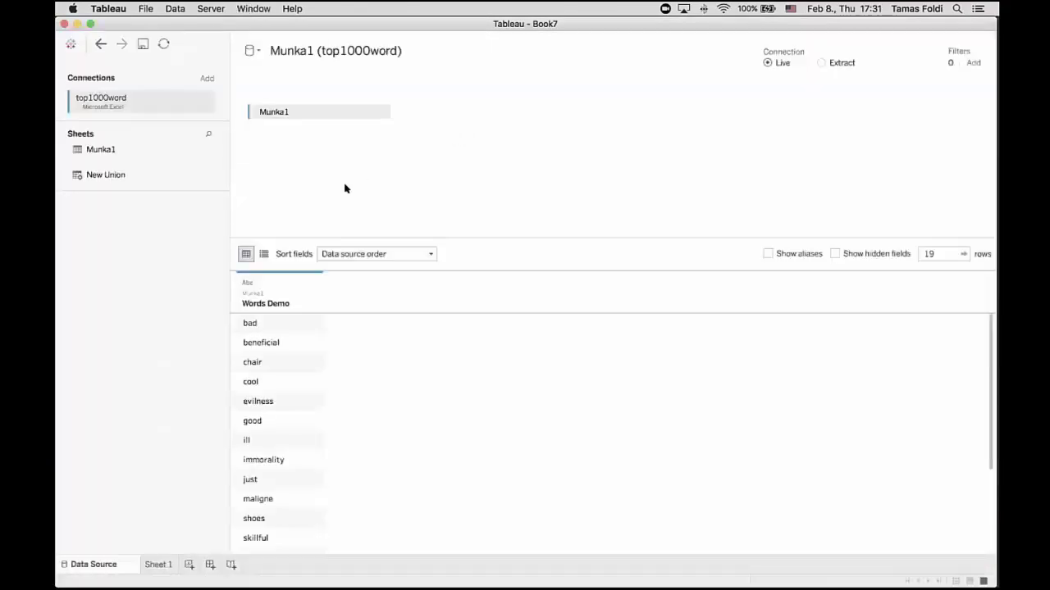
List the Words Demo dimension on Sheet 1 and place that sheet on a new dashboard.
{"action": "left_click", "coordinate": [158, 564]}
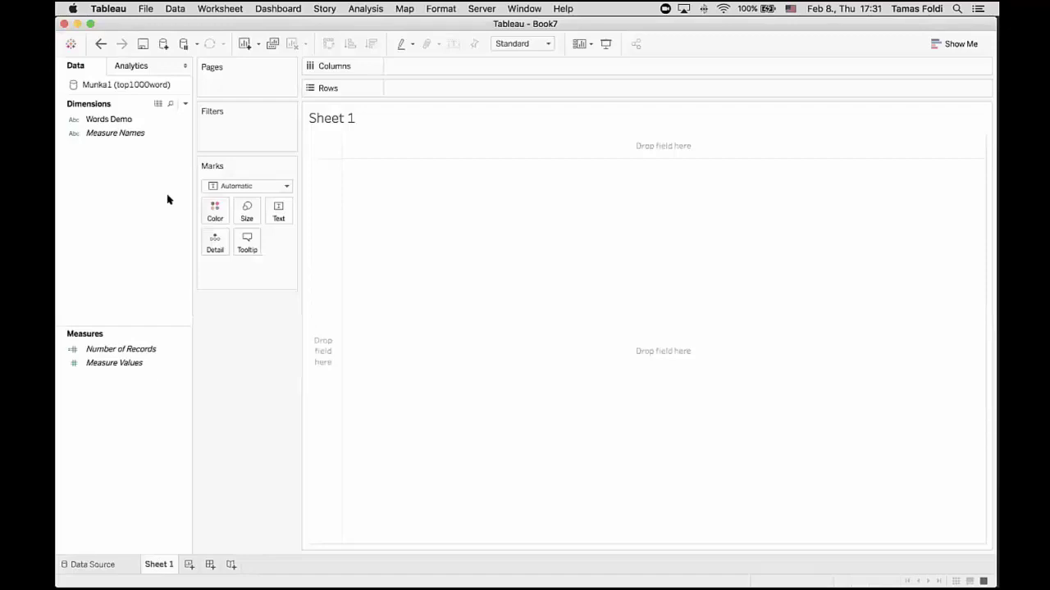
{"action": "double_click", "coordinate": [114, 119]}
{"action": "left_click", "coordinate": [210, 565]}
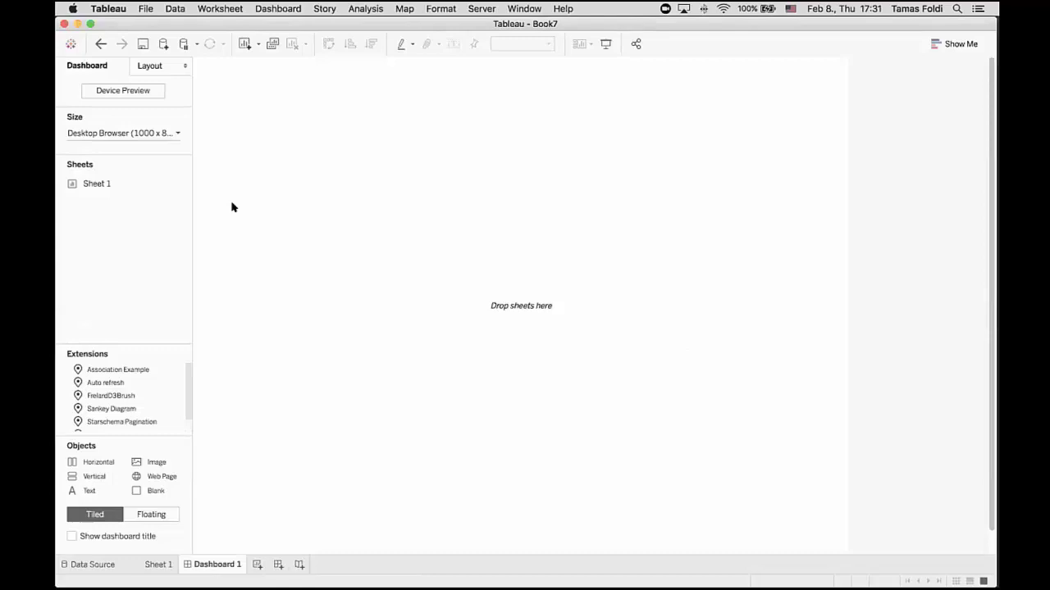
{"action": "mouse_move", "coordinate": [109, 181]}
{"action": "left_click_drag", "start_coordinate": [109, 181], "coordinate": [241, 176]}
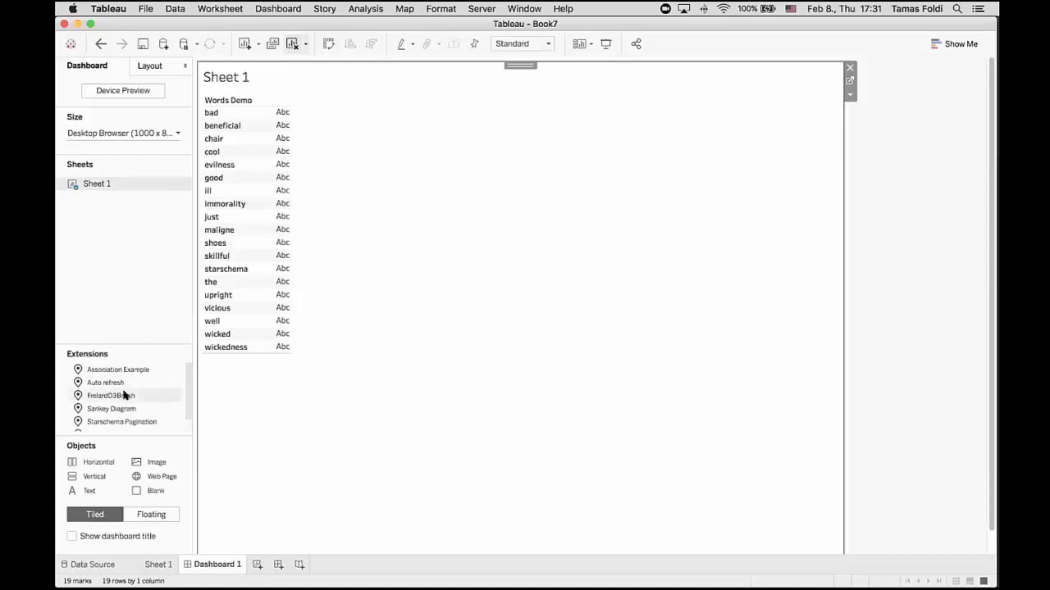
Add the Association Example extension beside Sheet 1 and set its target to Sheet 1 and the Words Demo field.
{"action": "left_click_drag", "start_coordinate": [140, 370], "coordinate": [736, 392]}
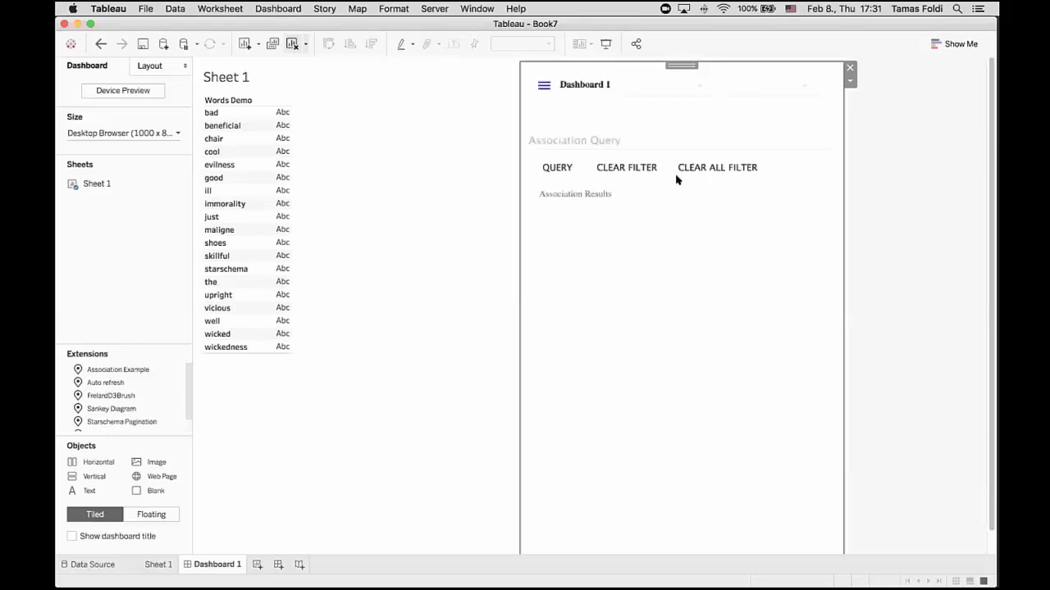
{"action": "left_click", "coordinate": [649, 110]}
{"action": "left_click", "coordinate": [745, 90]}
{"action": "left_click", "coordinate": [749, 119]}
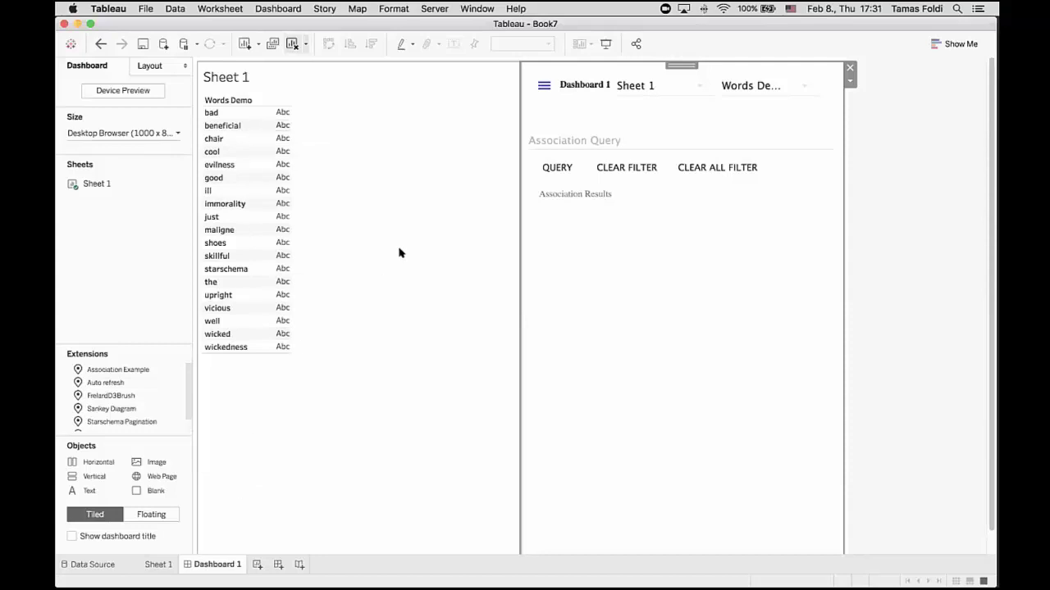
Run an association query for "seat" in the extension to filter the word list.
{"action": "left_click", "coordinate": [597, 142]}
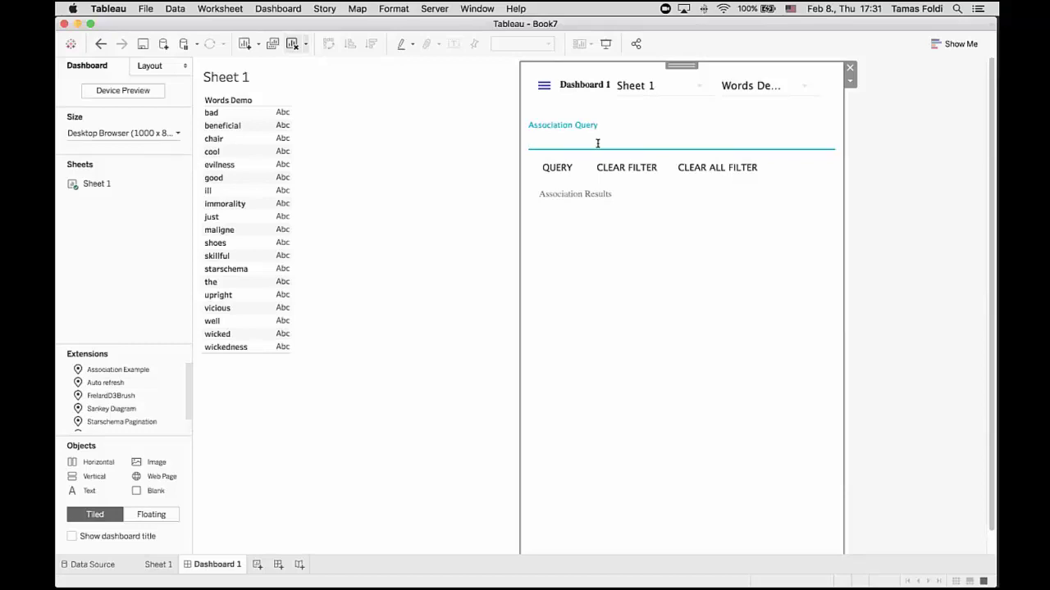
{"action": "type", "text": "seat"}
{"action": "left_click", "coordinate": [558, 166]}
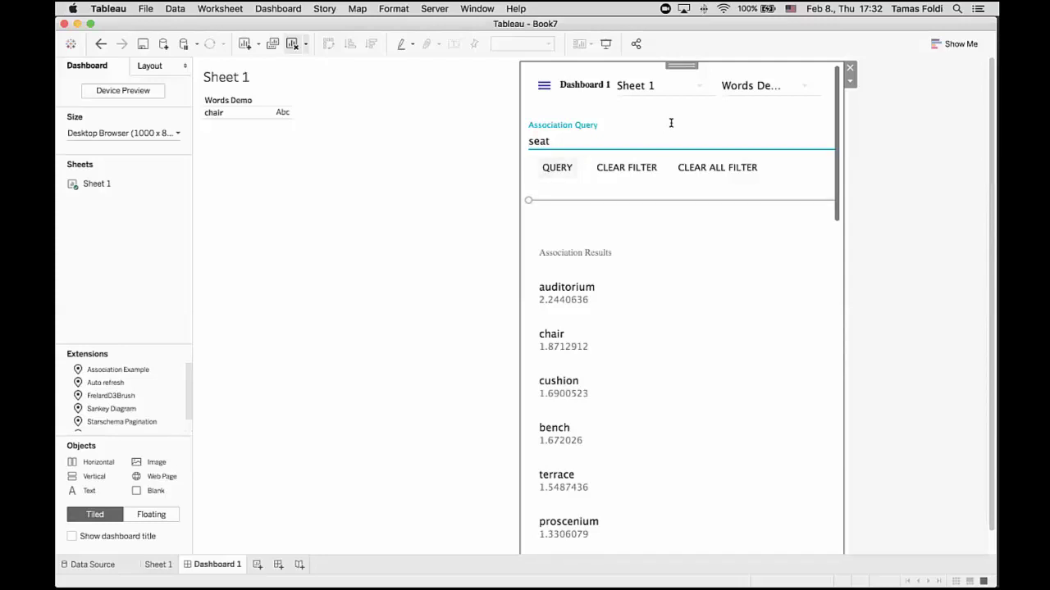
Clear all filters in the extension and run an association query for "bad".
{"action": "left_click", "coordinate": [686, 168]}
{"action": "left_click", "coordinate": [617, 136]}
{"action": "double_click", "coordinate": [616, 137]}
{"action": "type", "text": "bad"}
{"action": "key", "text": "Return"}
Replace the association query with "evil", clear all filters and run the query.
{"action": "double_click", "coordinate": [561, 139]}
{"action": "type", "text": "evil"}
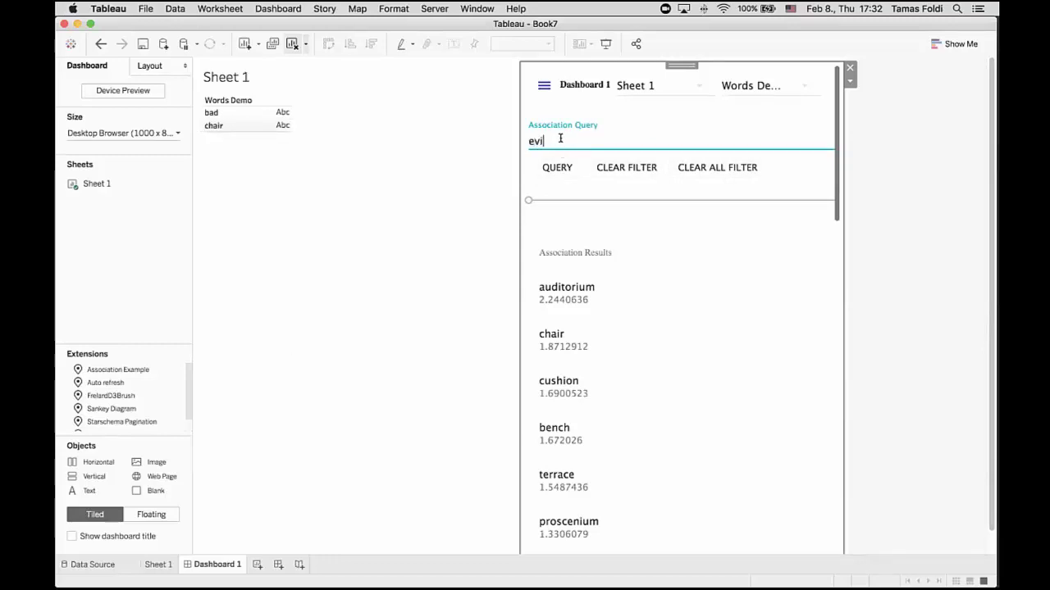
{"action": "left_click", "coordinate": [698, 168]}
{"action": "left_click", "coordinate": [559, 168]}
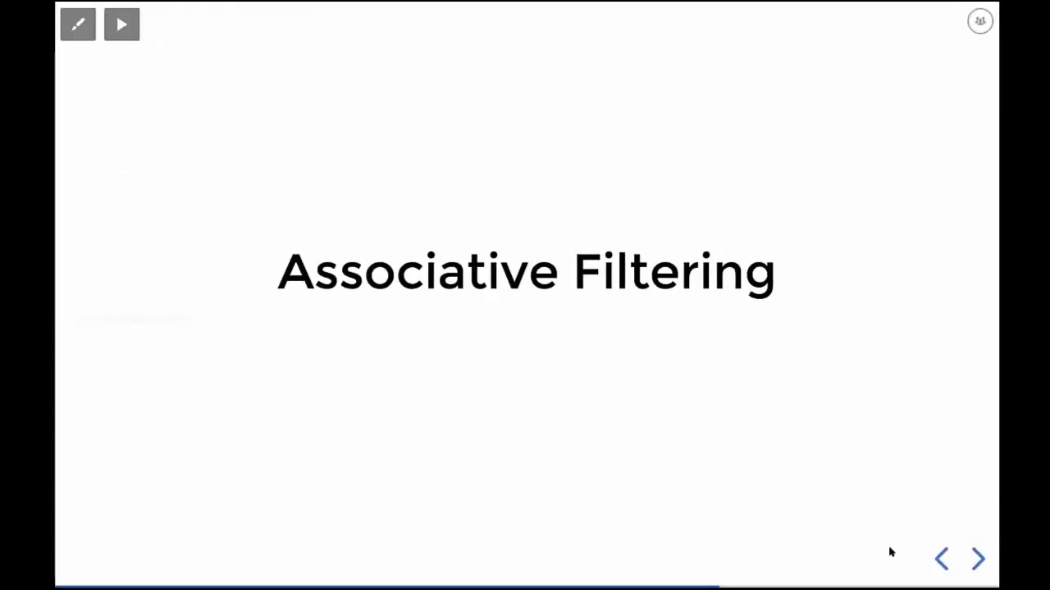
Return to the Associative Filtering slide in the Chrome presentation and exit full-screen mode.
{"action": "left_click", "coordinate": [980, 559]}
{"action": "left_click", "coordinate": [941, 558]}
{"action": "key", "text": "Escape"}
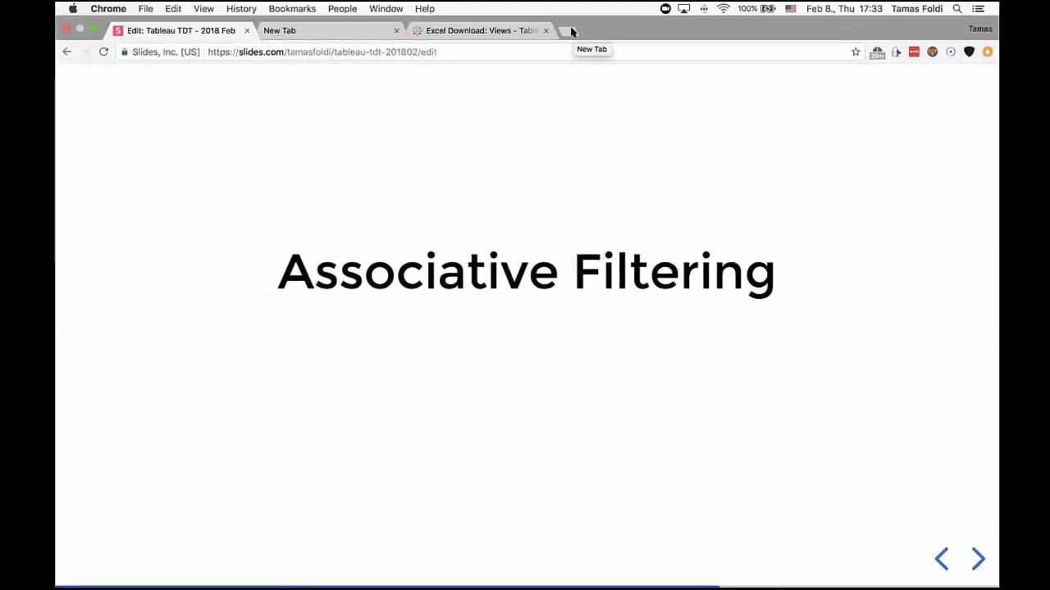
Open the clintontrumpassoc.gif demo from s3-eu-west-1.amazonaws.com in a new browser tab.
{"action": "left_click", "coordinate": [572, 30]}
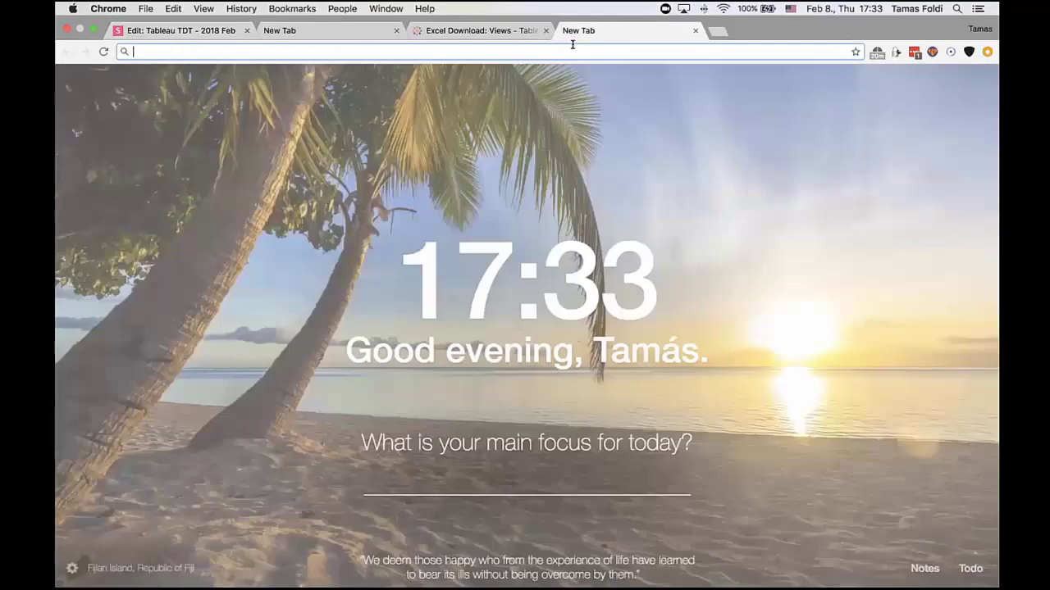
{"action": "type", "text": "s3"}
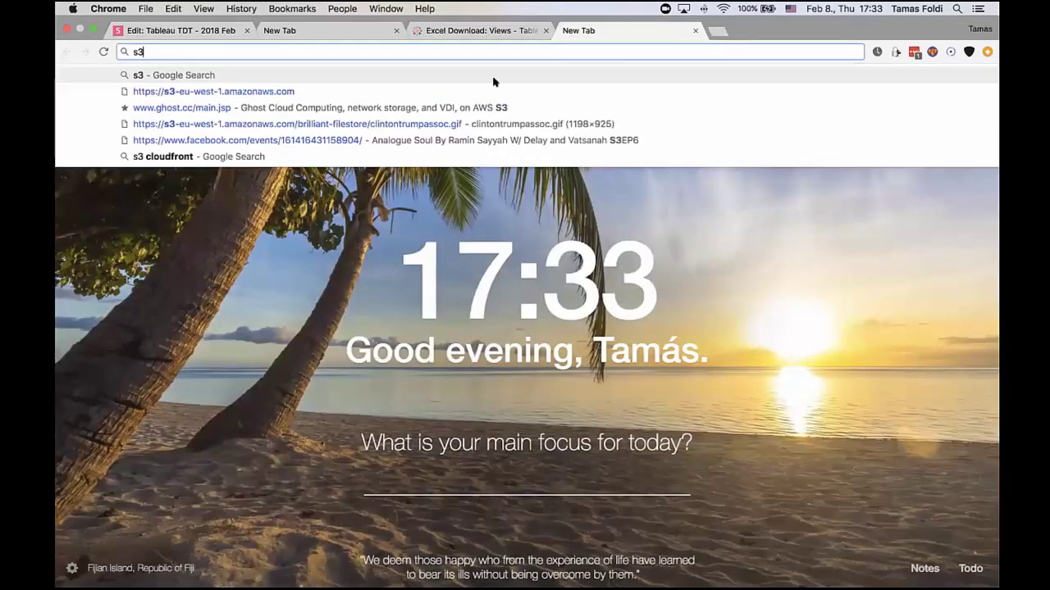
{"action": "left_click", "coordinate": [456, 124]}
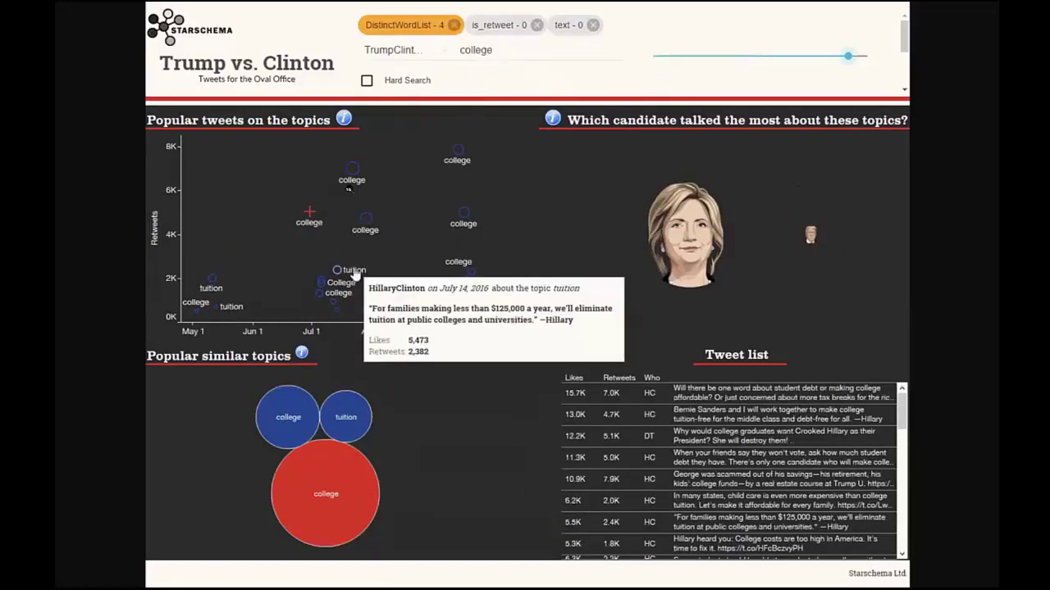
{"action": "scroll", "coordinate": [842, 540], "scroll_direction": "down", "scroll_amount": 10}
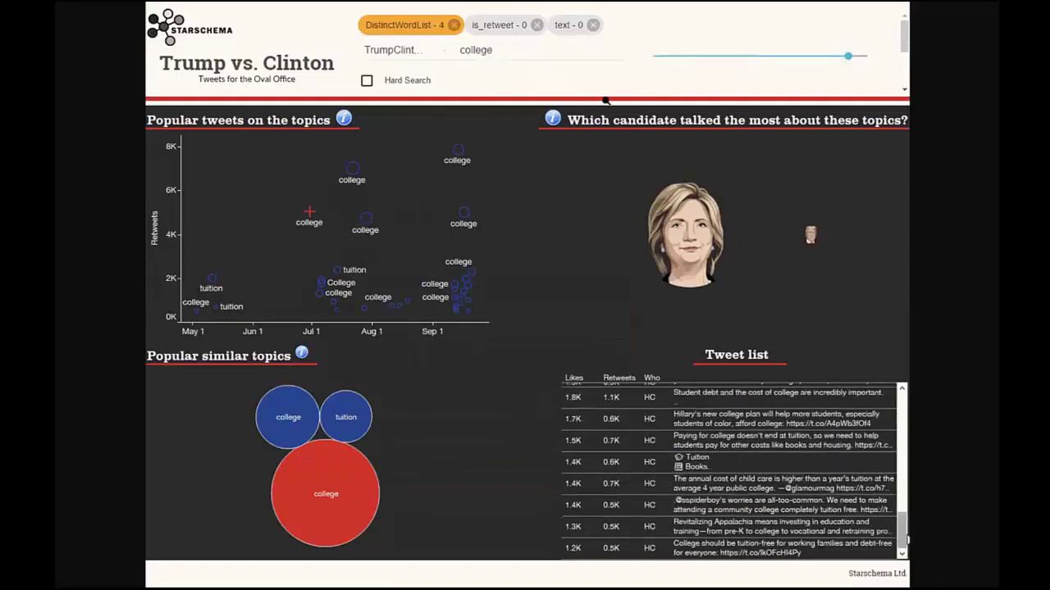
{"action": "left_click", "coordinate": [699, 209]}
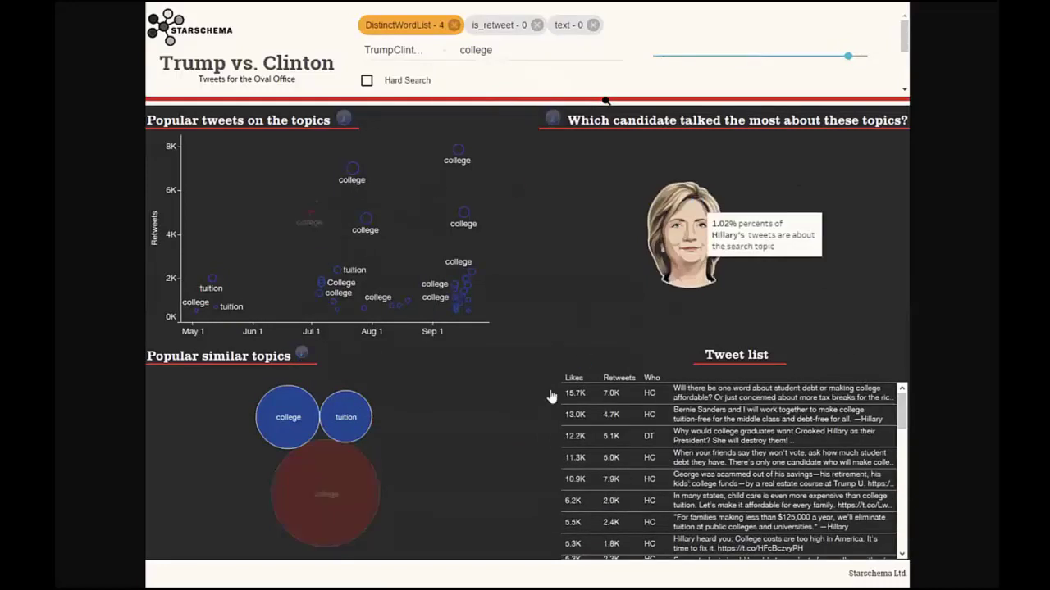
{"action": "left_click", "coordinate": [762, 246]}
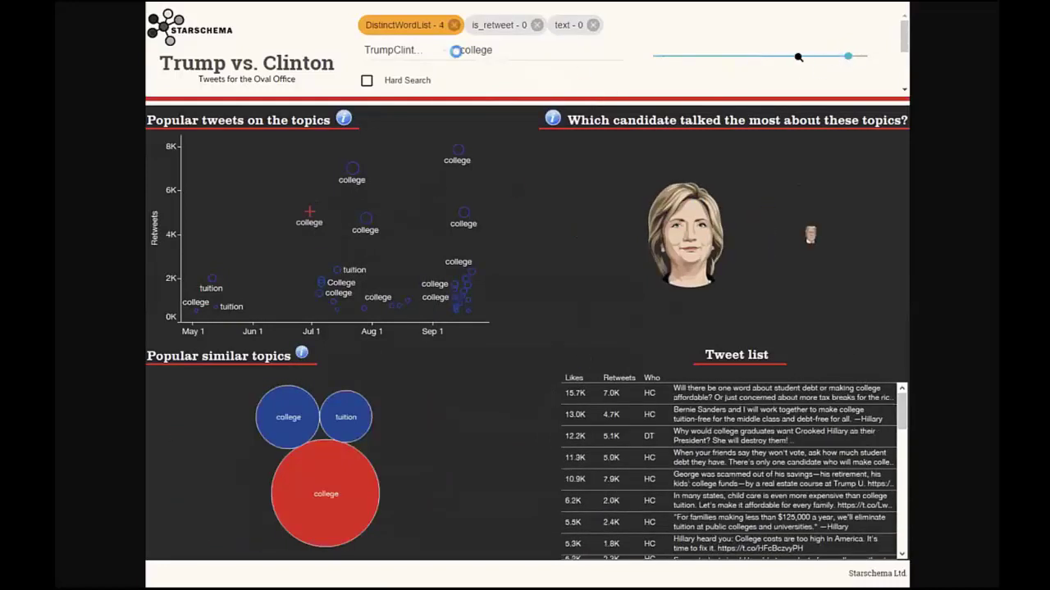
{"action": "left_click", "coordinate": [367, 81]}
{"action": "double_click", "coordinate": [474, 50]}
{"action": "type", "text": "war"}
{"action": "key", "text": "Return"}
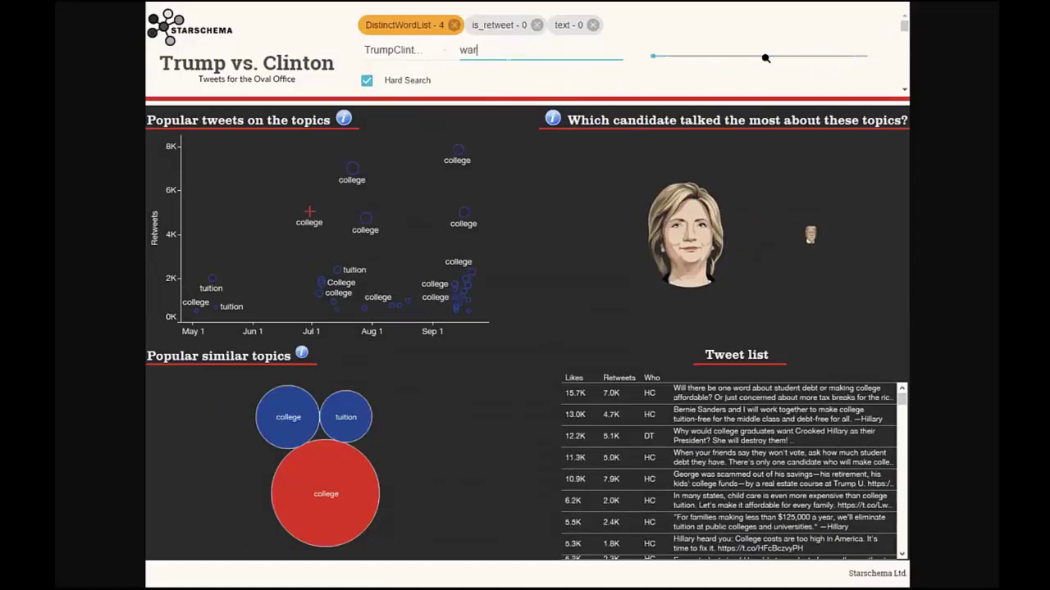
{"action": "mouse_move", "coordinate": [310, 444]}
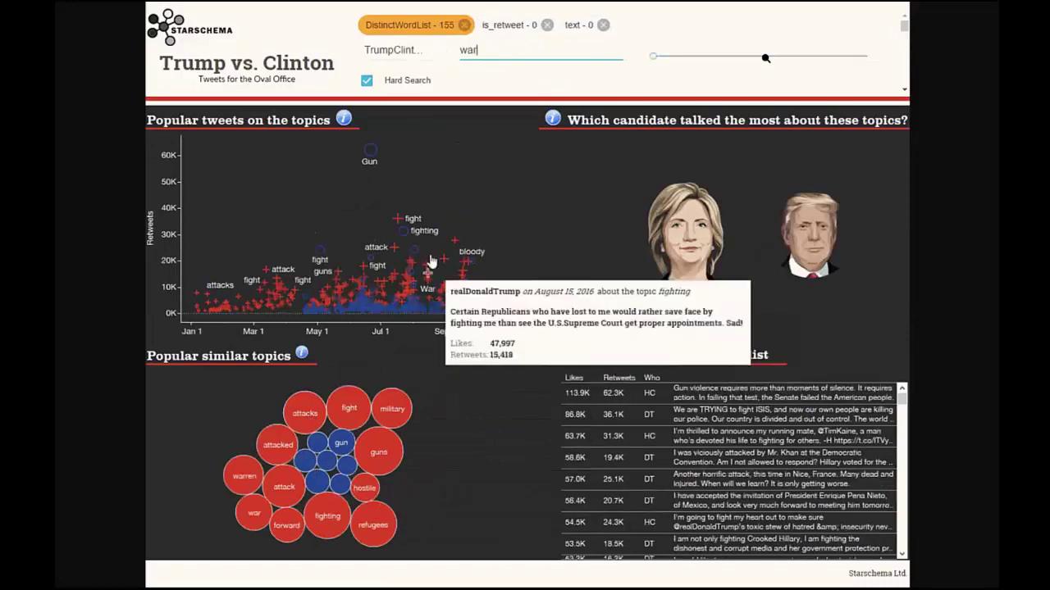
{"action": "mouse_move", "coordinate": [295, 303]}
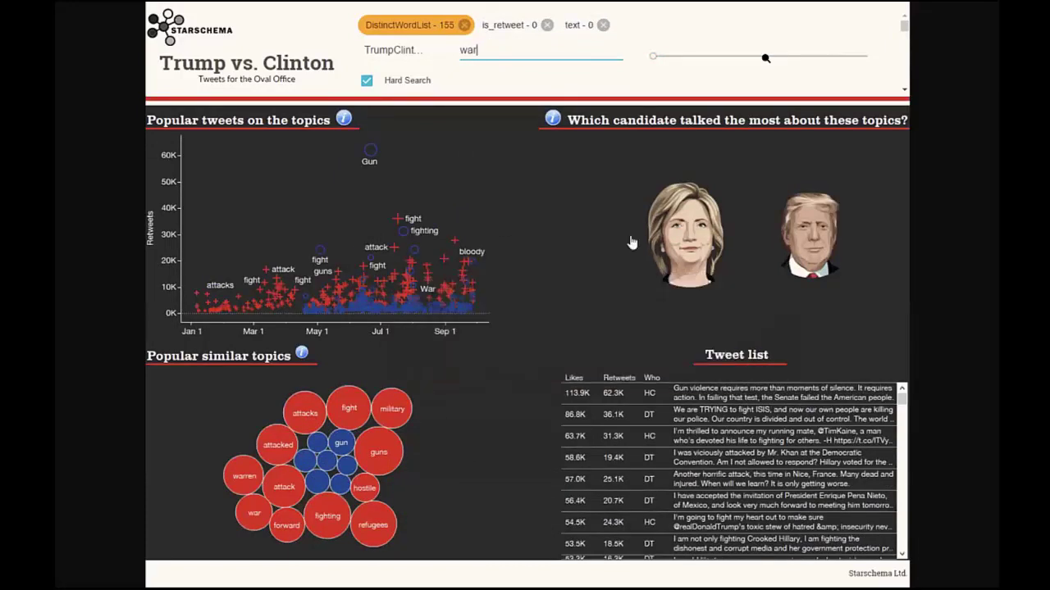
{"action": "mouse_move", "coordinate": [766, 187]}
{"action": "left_click_drag", "start_coordinate": [654, 56], "coordinate": [832, 59]}
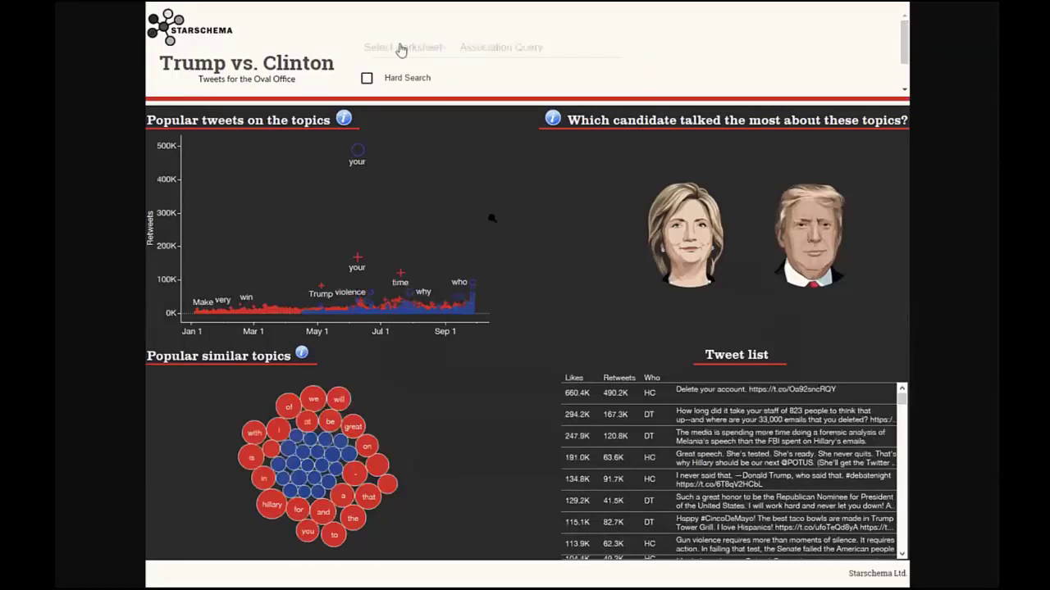
Close the GIF tab, return to the Tableau TDT presentation and advance past the Associative Filtering slide.
{"action": "mouse_move", "coordinate": [698, 31]}
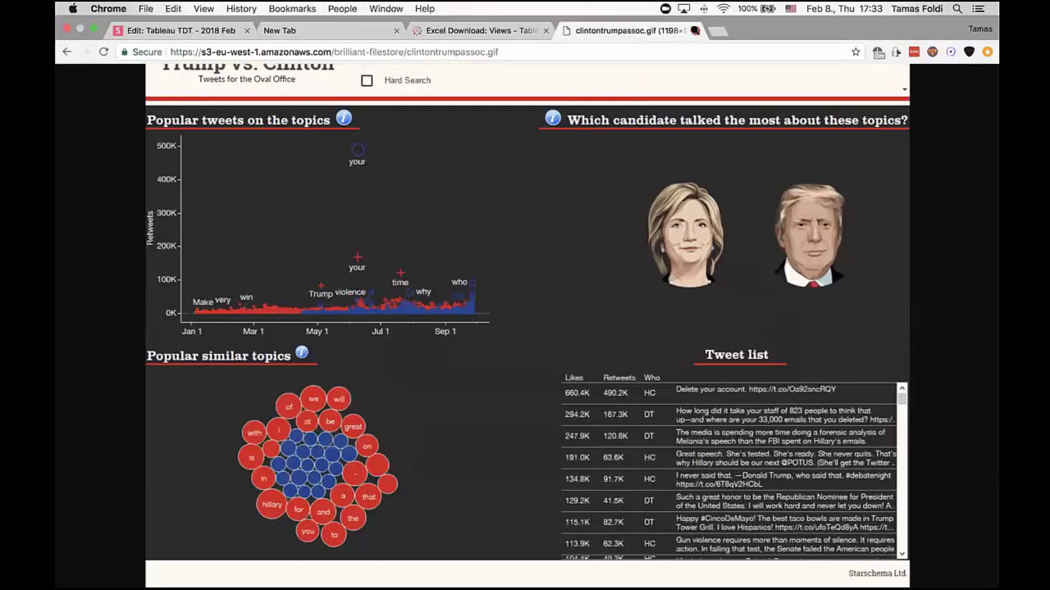
{"action": "left_click", "coordinate": [696, 31]}
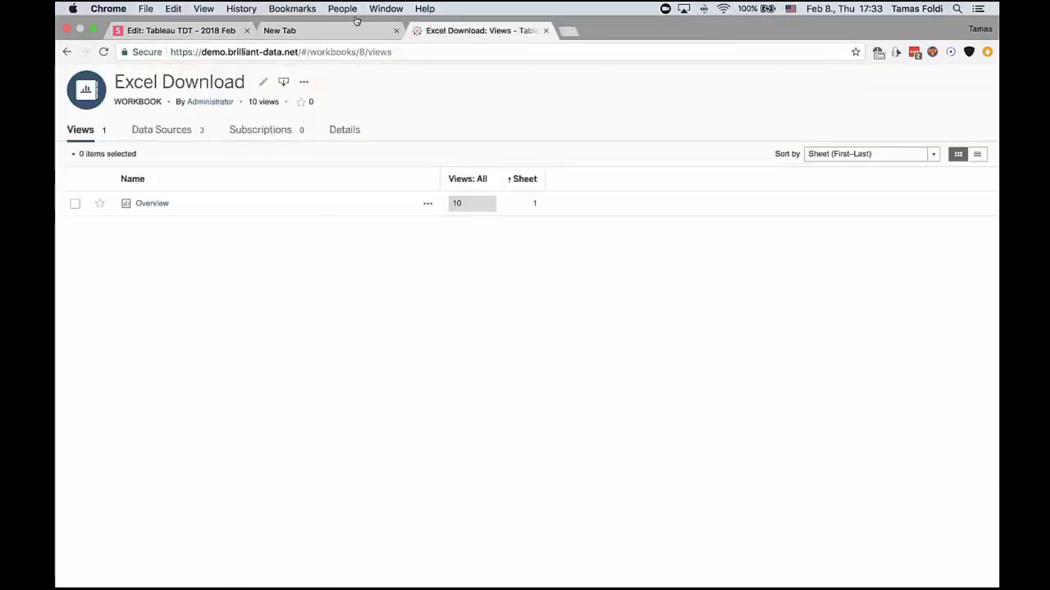
{"action": "left_click", "coordinate": [197, 30]}
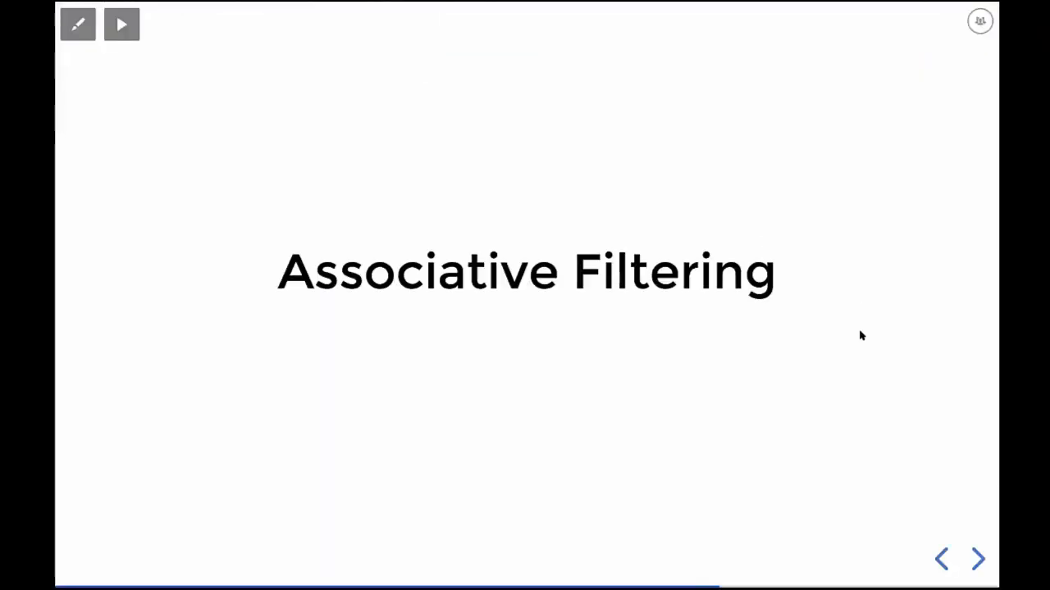
{"action": "left_click", "coordinate": [977, 559]}
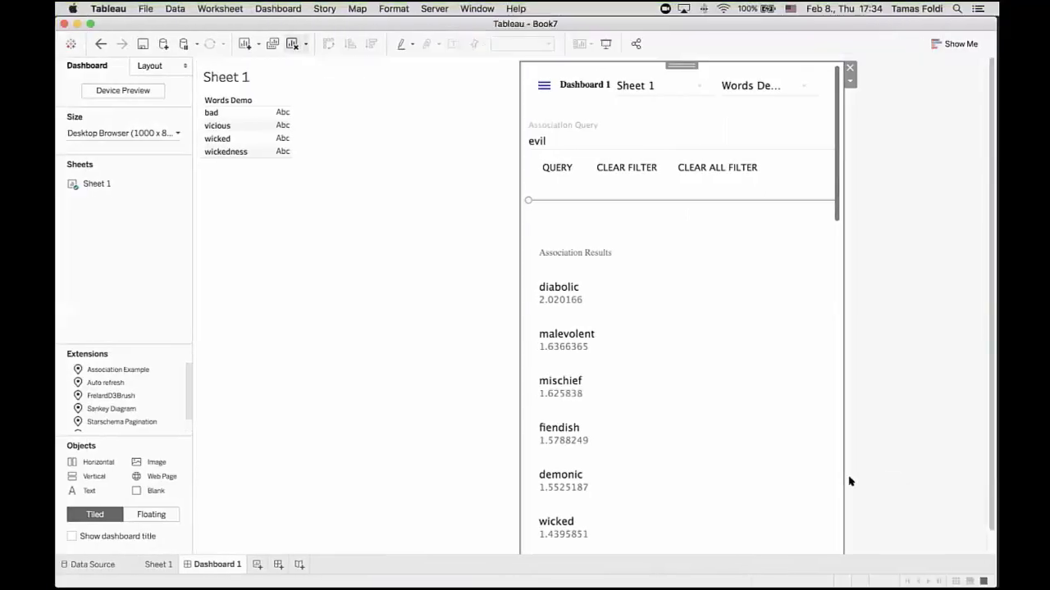
Switch to the iTerm2 window and stop the running Tableau Association Extension server.
{"action": "key", "text": "ctrl+Up"}
{"action": "left_click", "coordinate": [727, 180]}
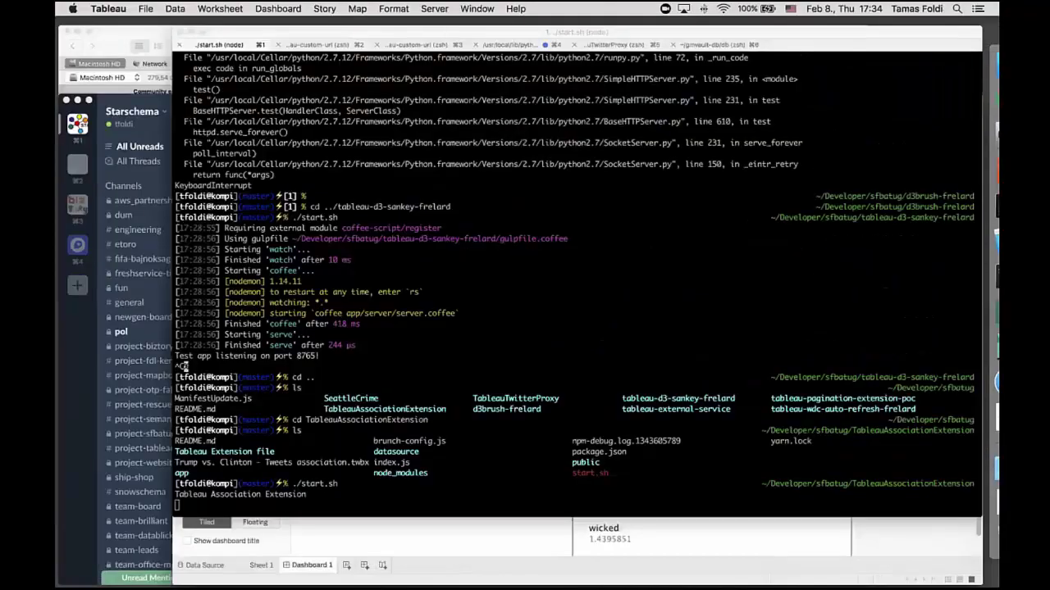
{"action": "key", "text": "ctrl+c"}
Change to the ../tableau-pagination-extension-poc directory.
{"action": "type", "text": "cd ../"}
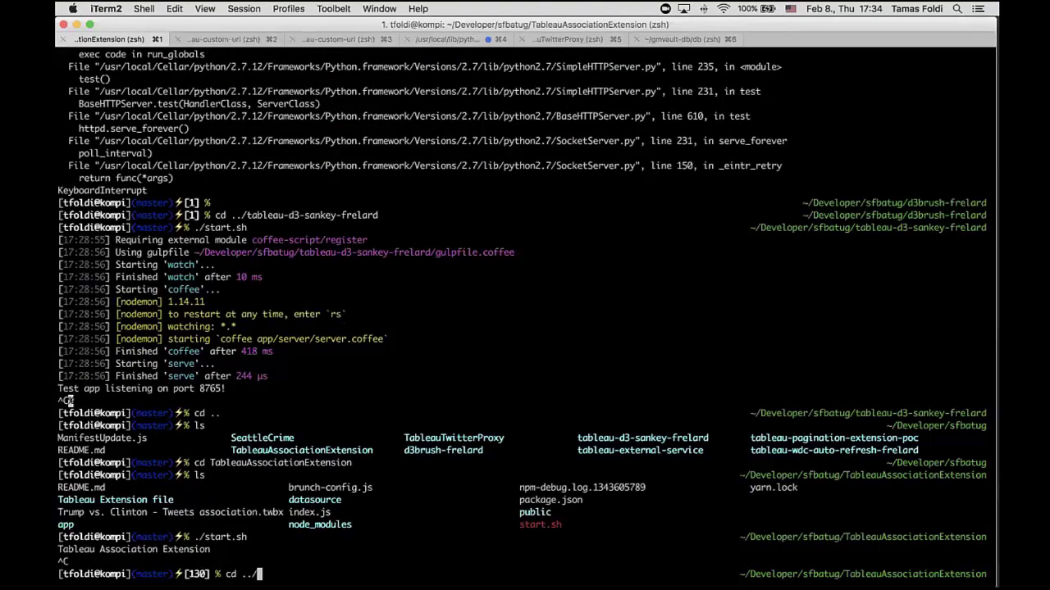
{"action": "key", "text": "Tab"}
{"action": "key", "text": "Tab"}
{"action": "key", "text": "Right"}
{"action": "key", "text": "Down"}
{"action": "key", "text": "Right"}
{"action": "key", "text": "Right"}
{"action": "key", "text": "Up"}
{"action": "key", "text": "Return"}
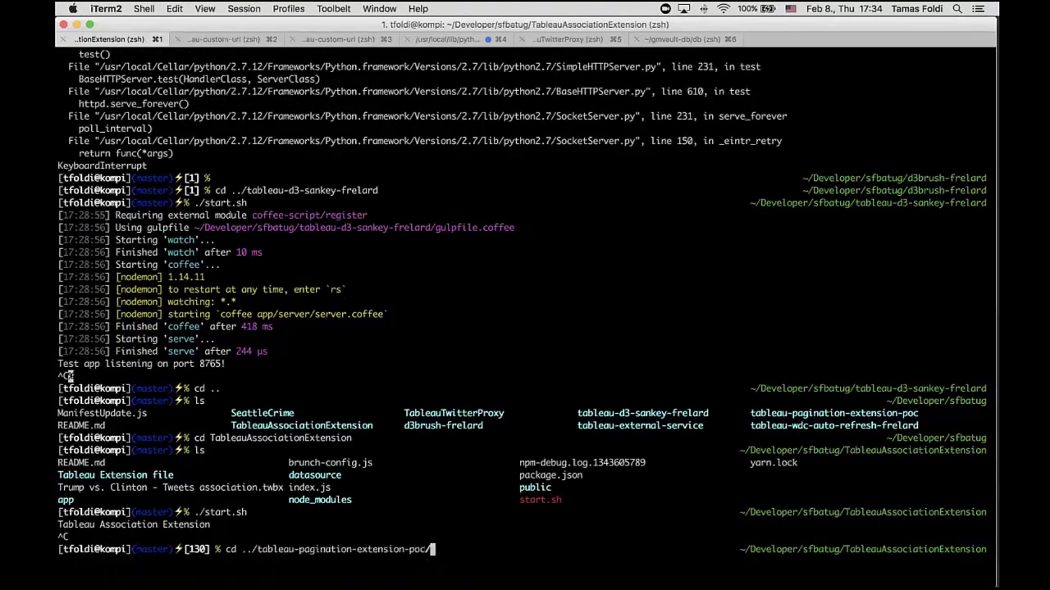
{"action": "key", "text": "Return"}
List the pagination extension's files and start its server with ./start.sh.
{"action": "type", "text": "ls"}
{"action": "key", "text": "Return"}
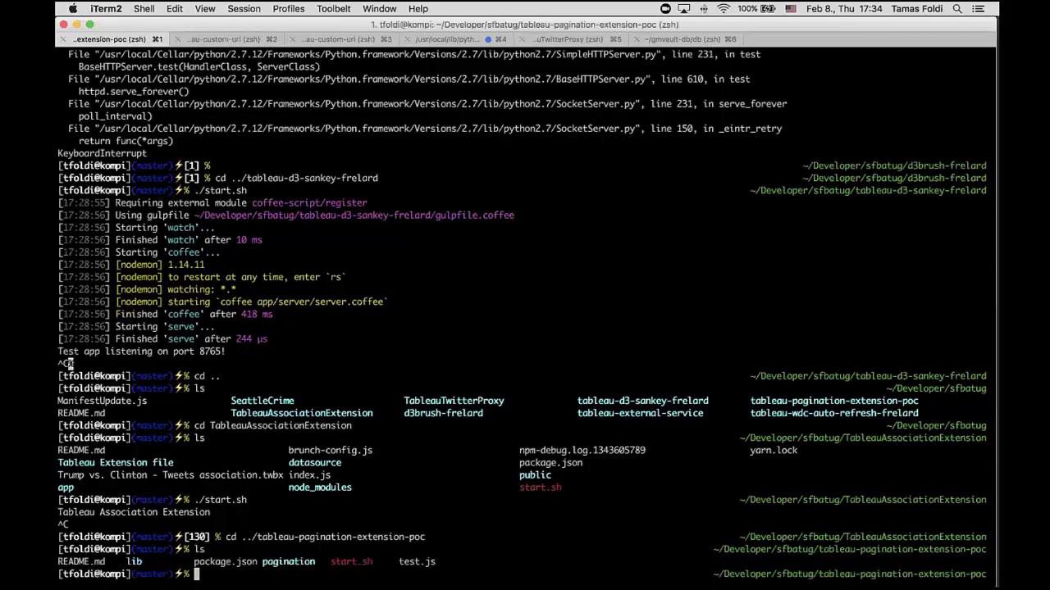
{"action": "type", "text": "./start.sh"}
{"action": "key", "text": "Return"}
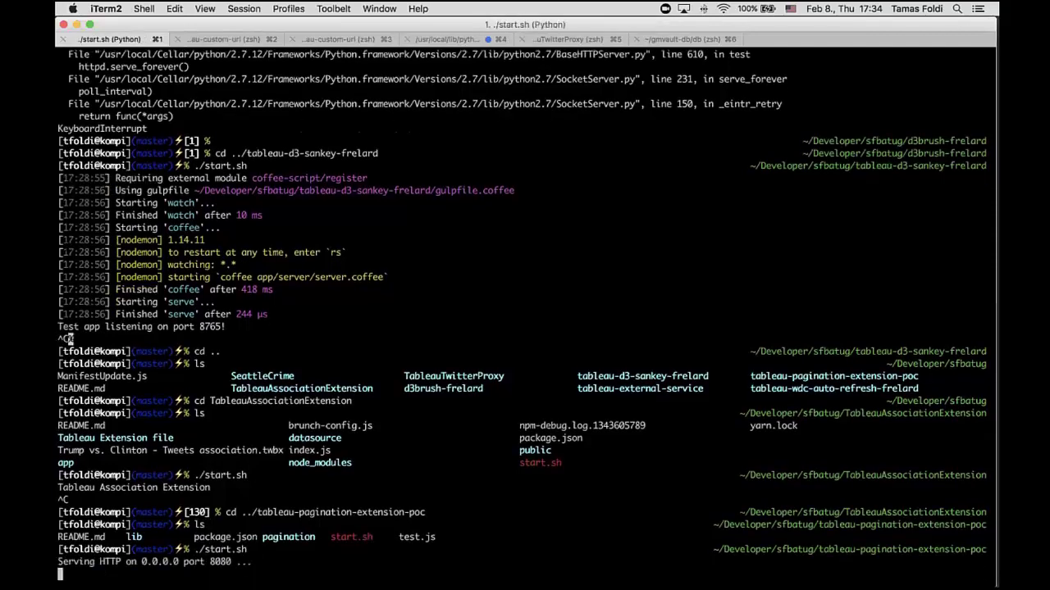
Switch back to Tableau, create a new workbook and open the Superstore sample workbook.
{"action": "key", "text": "ctrl+Up"}
{"action": "left_click", "coordinate": [773, 456]}
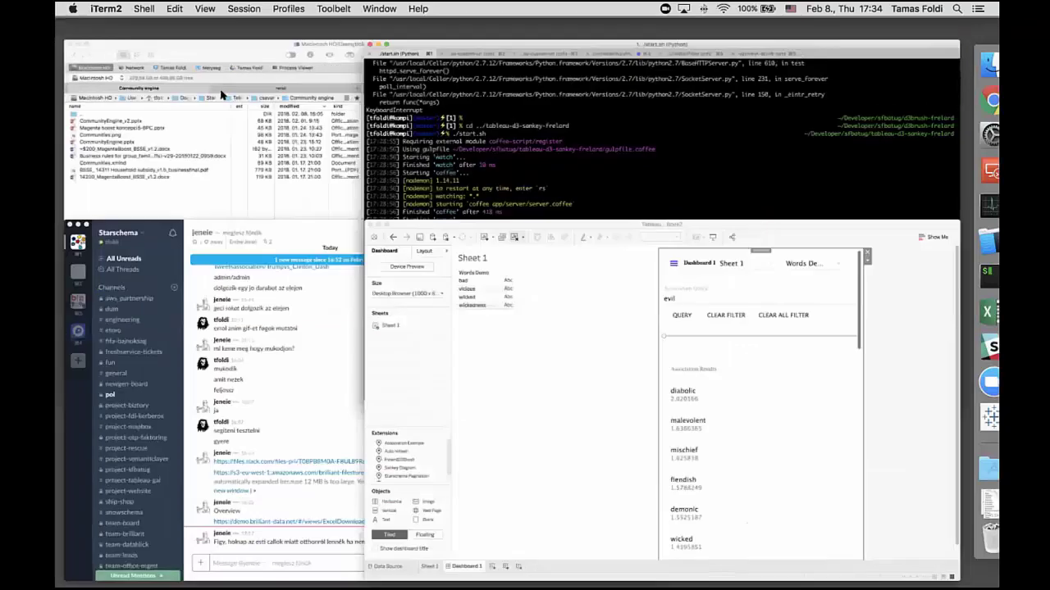
{"action": "left_click", "coordinate": [138, 10]}
{"action": "left_click", "coordinate": [158, 47]}
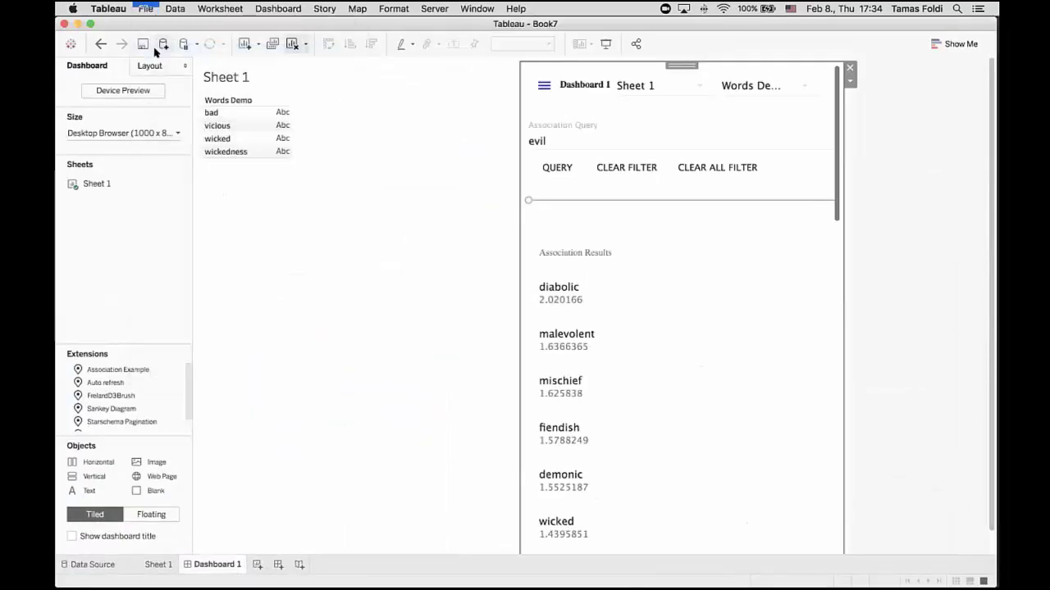
{"action": "left_click", "coordinate": [497, 317]}
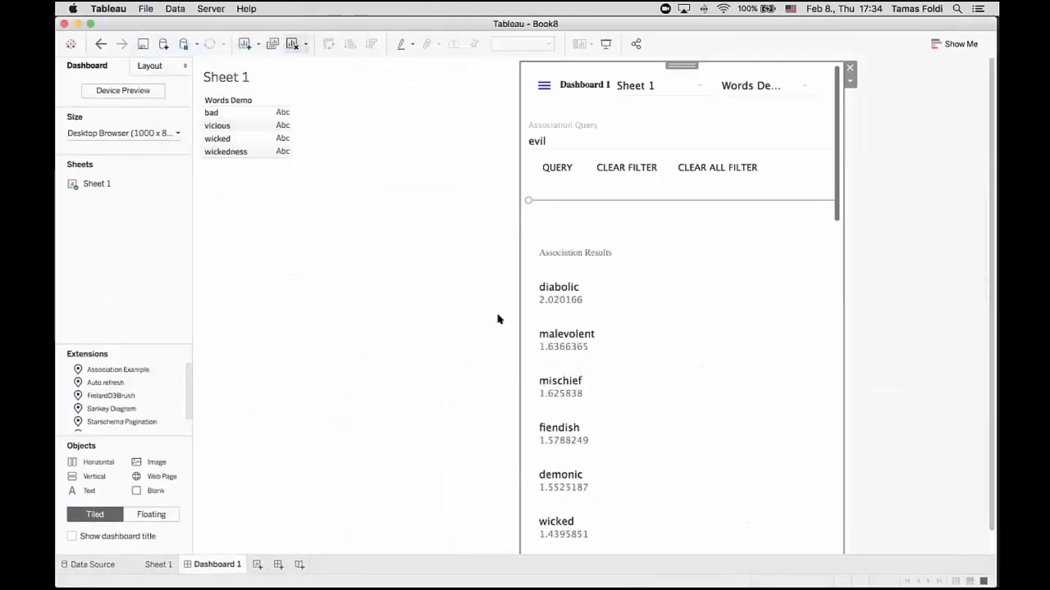
{"action": "left_click", "coordinate": [292, 494]}
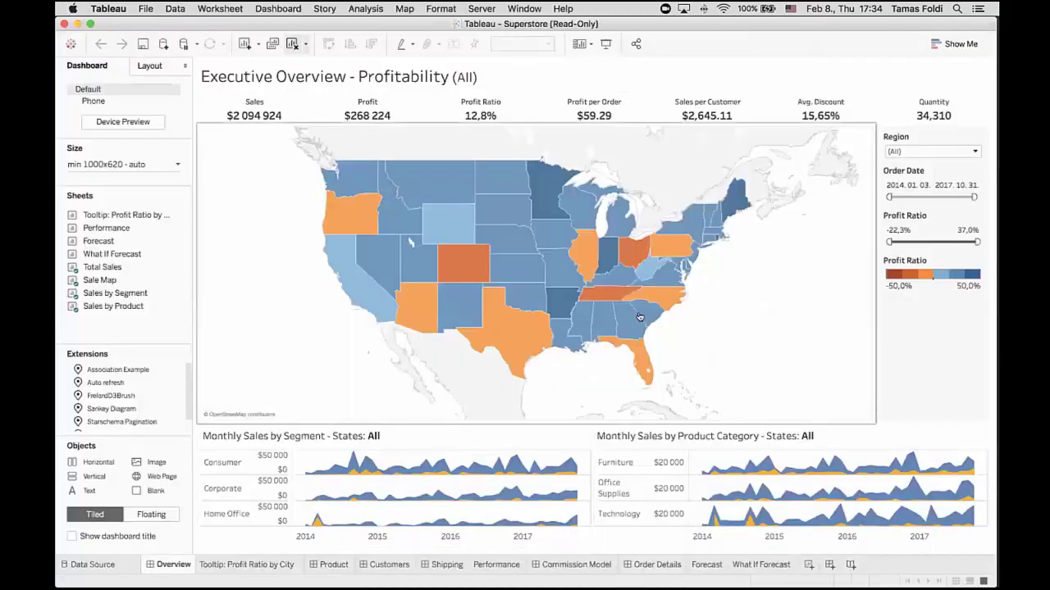
Add the Starschema Pagination extension to the Overview dashboard below the Profit Ratio legend.
{"action": "mouse_move", "coordinate": [634, 318]}
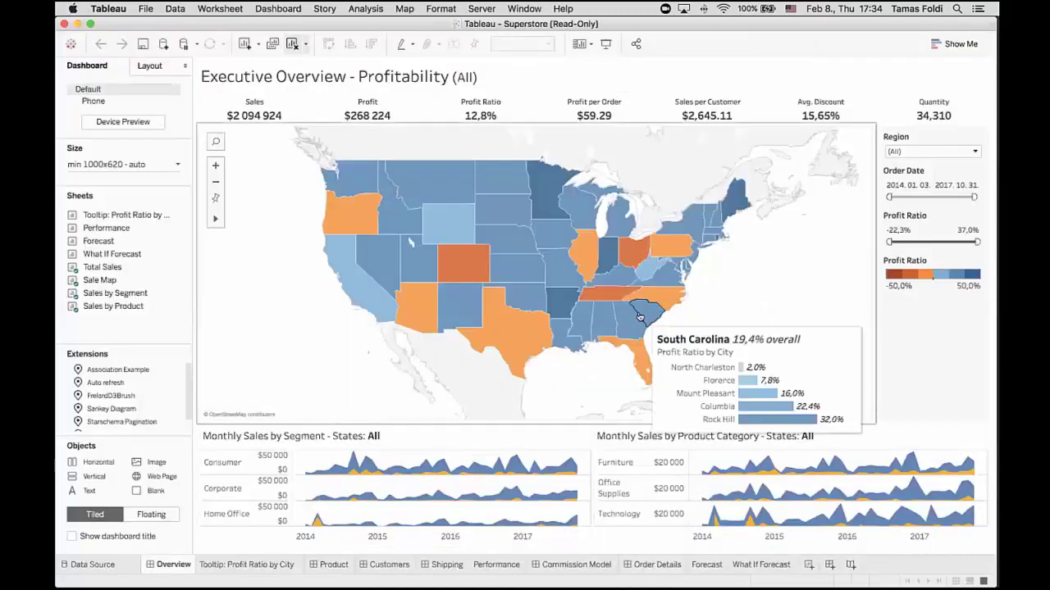
{"action": "scroll", "coordinate": [156, 382], "scroll_direction": "down", "scroll_amount": 1}
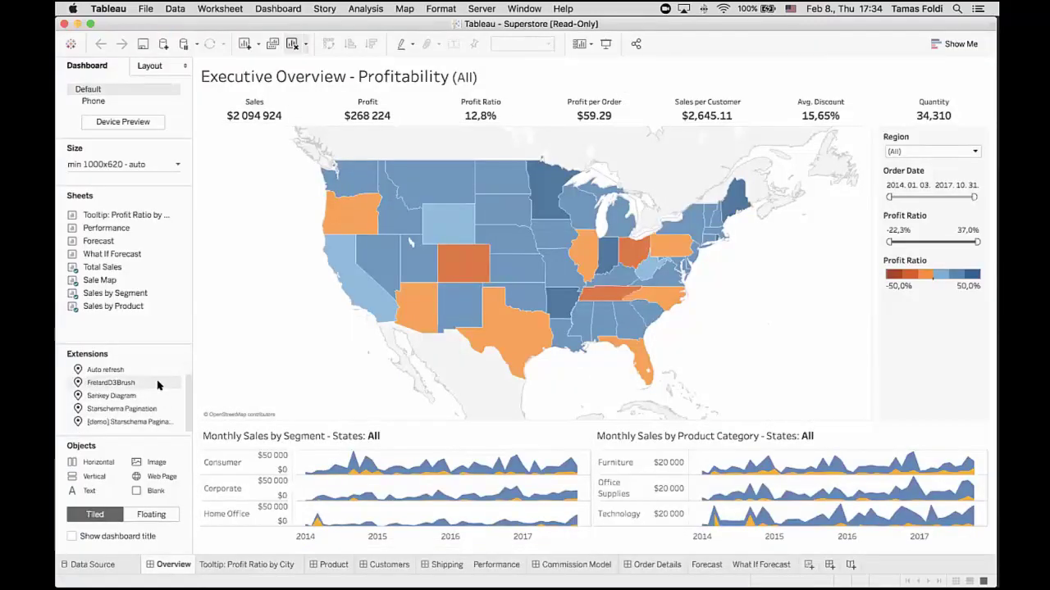
{"action": "left_click_drag", "start_coordinate": [155, 410], "coordinate": [930, 337]}
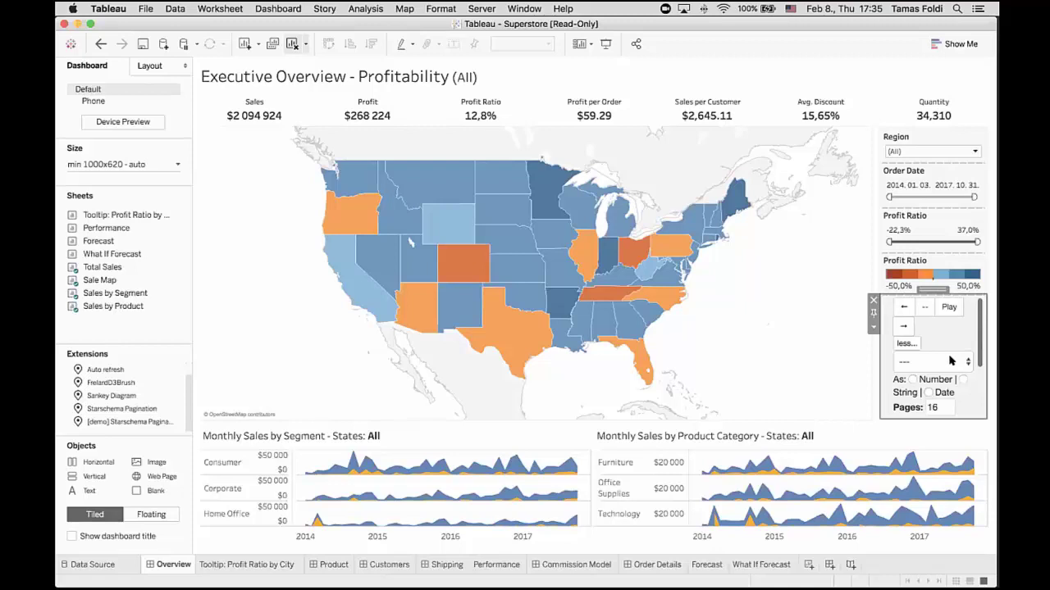
Set the pagination extension's field to Order Date and treat it as Date.
{"action": "left_click", "coordinate": [951, 361]}
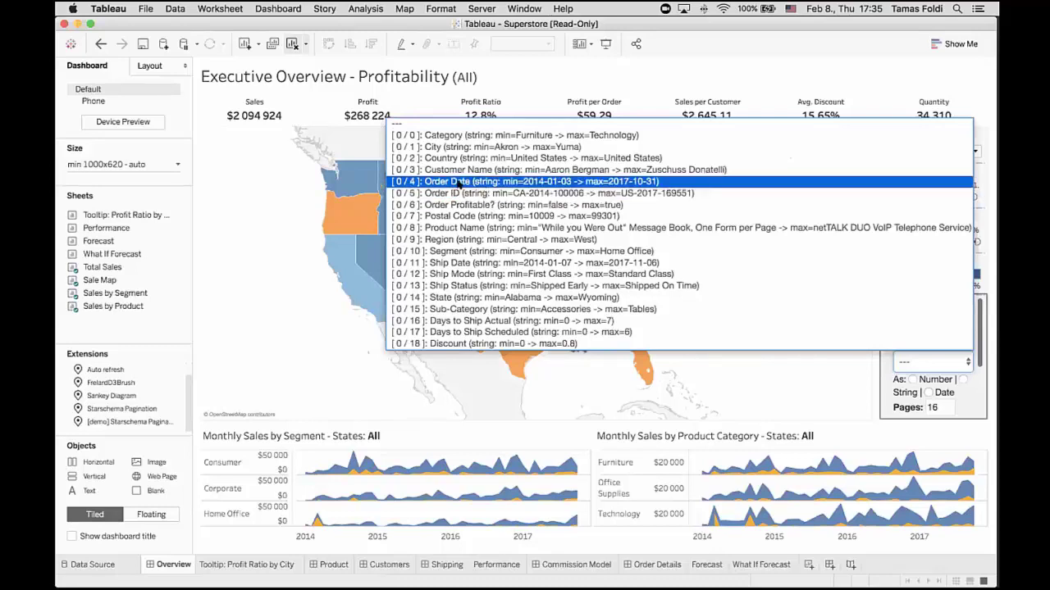
{"action": "left_click", "coordinate": [462, 184]}
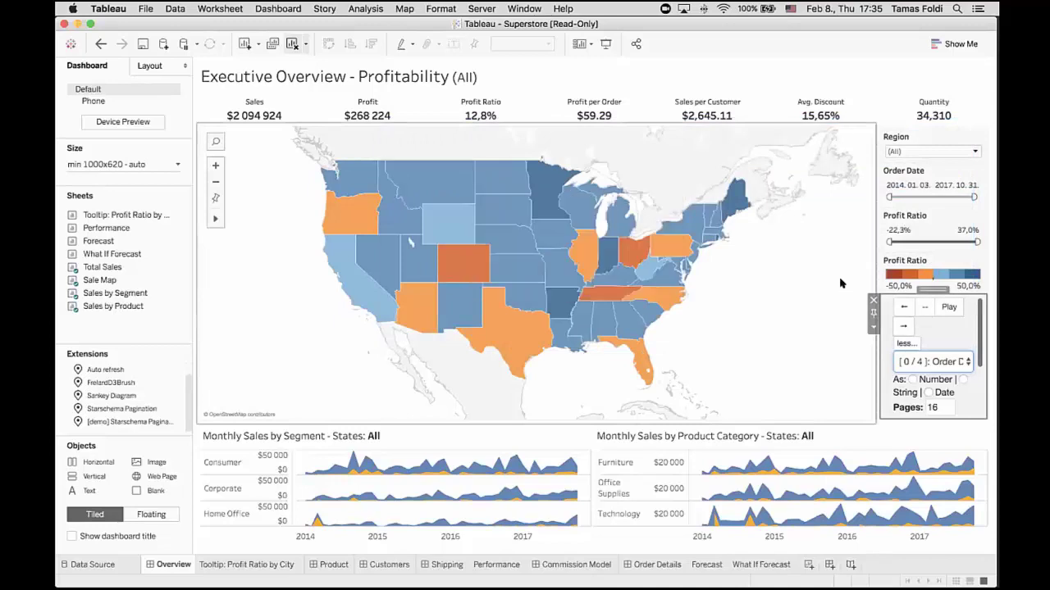
{"action": "left_click", "coordinate": [928, 393]}
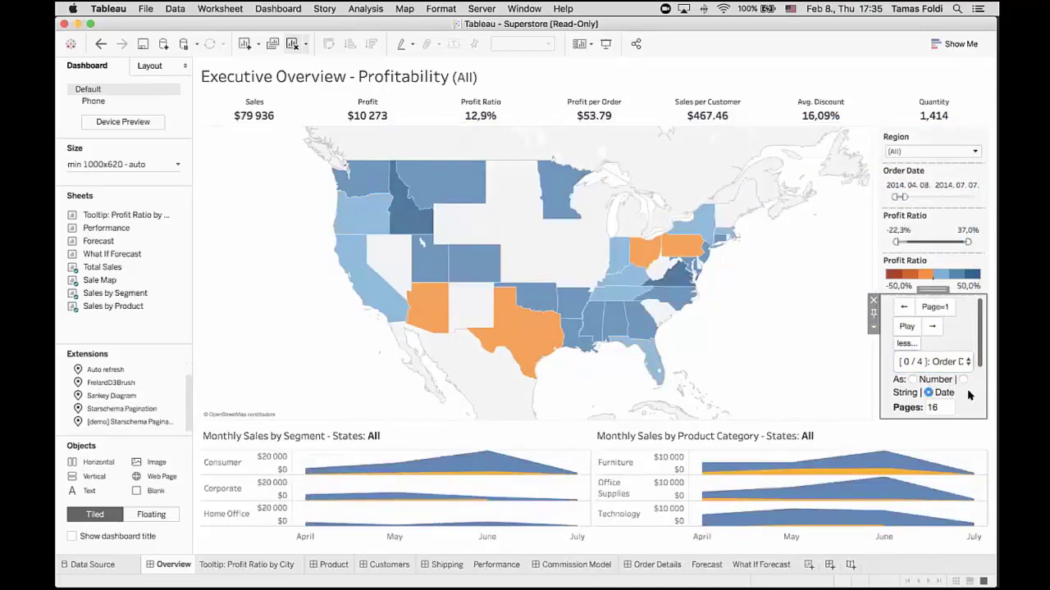
{"action": "left_click_drag", "start_coordinate": [981, 354], "coordinate": [979, 381]}
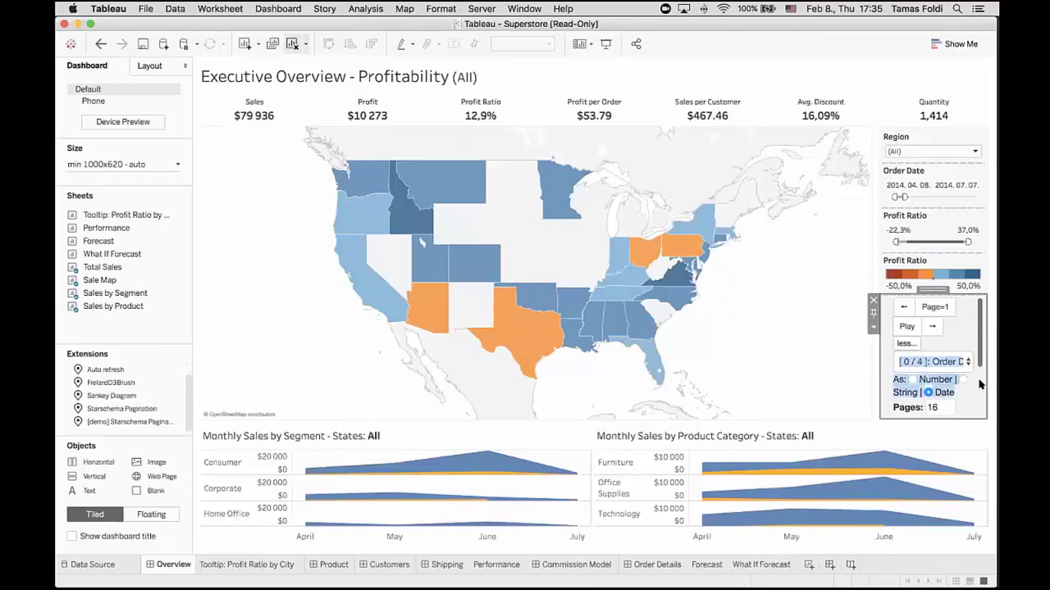
{"action": "left_click", "coordinate": [977, 383]}
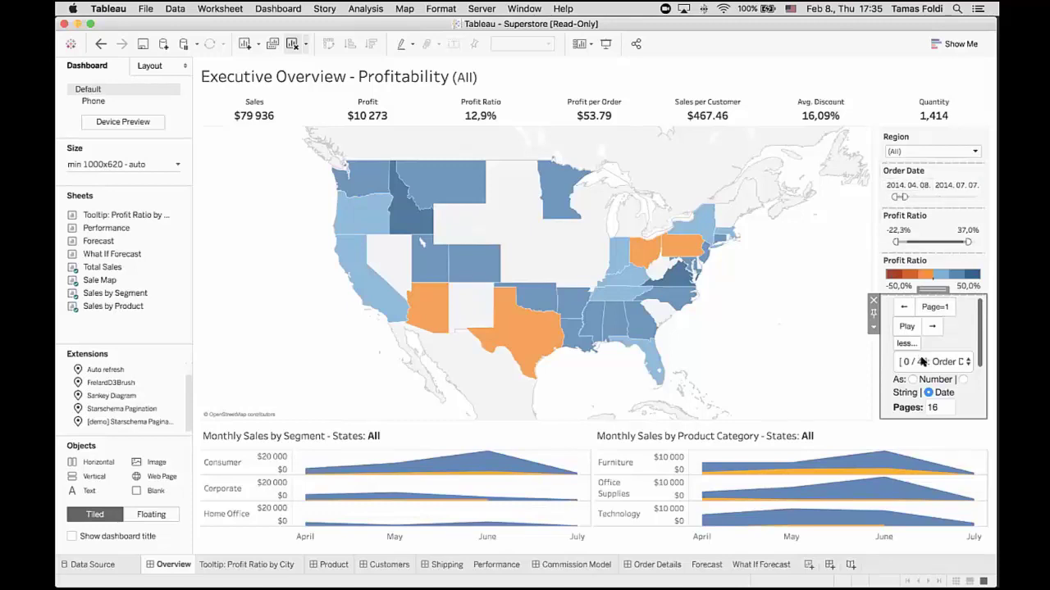
{"action": "left_click_drag", "start_coordinate": [976, 355], "coordinate": [976, 366]}
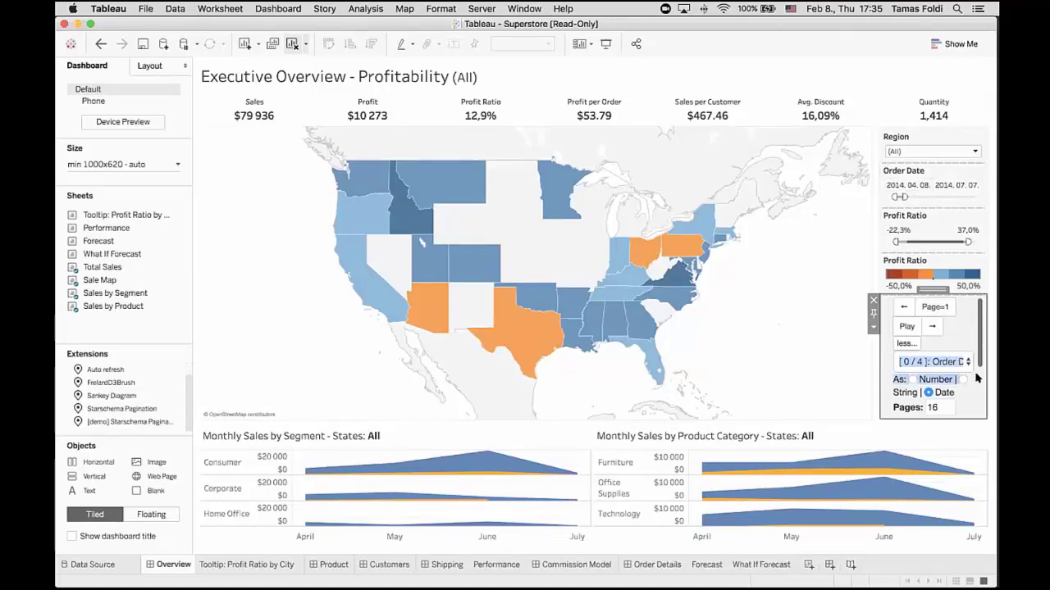
{"action": "left_click_drag", "start_coordinate": [975, 386], "coordinate": [973, 384]}
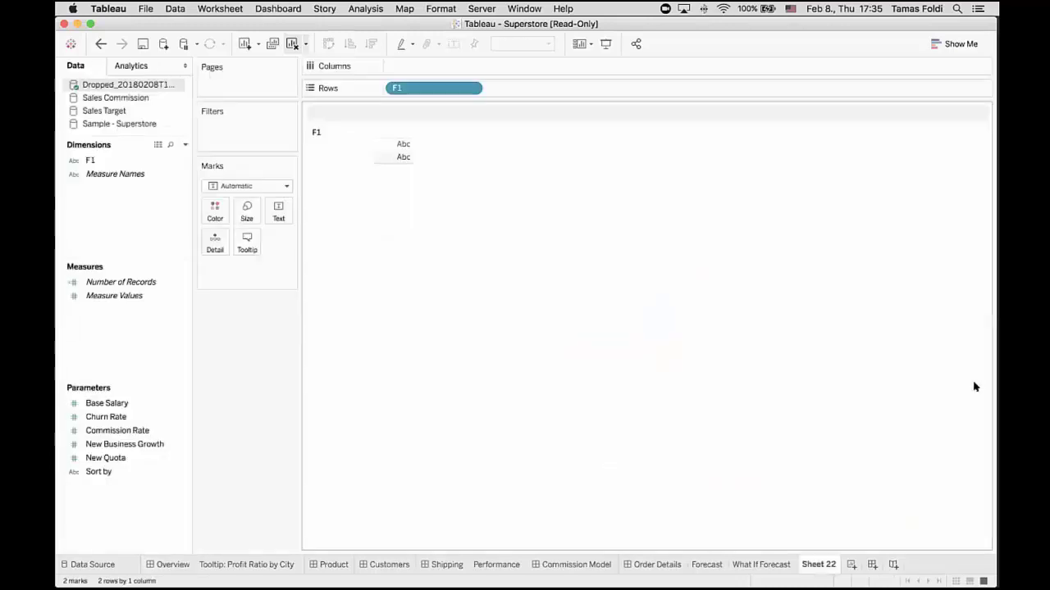
{"action": "left_click", "coordinate": [172, 565]}
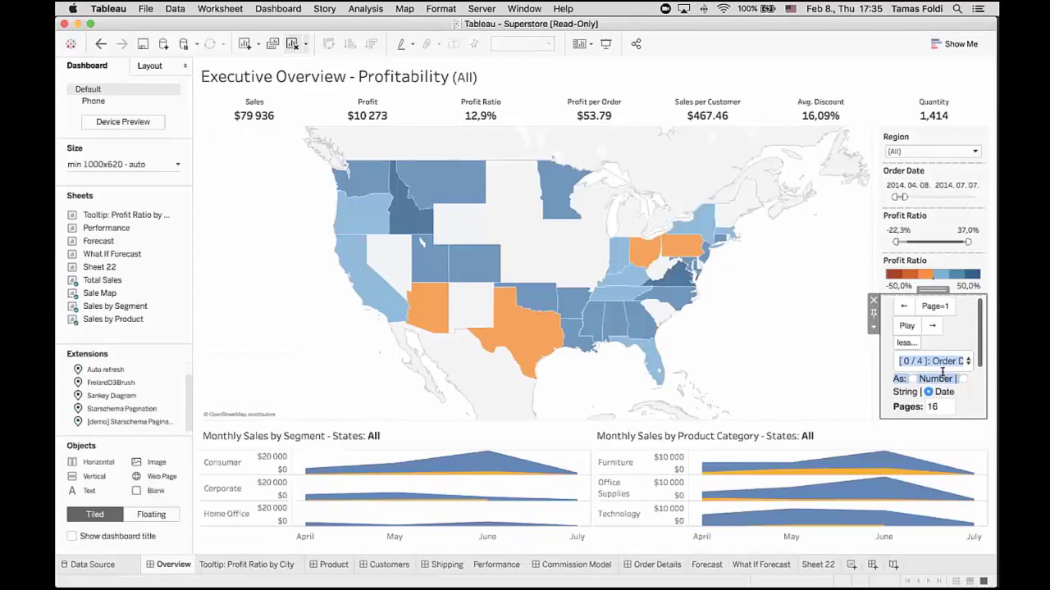
Advance the Overview dashboard through the Order Date pages with the pagination extension, and play the page animation before stopping it.
{"action": "scroll", "coordinate": [941, 370], "scroll_direction": "down", "scroll_amount": 5}
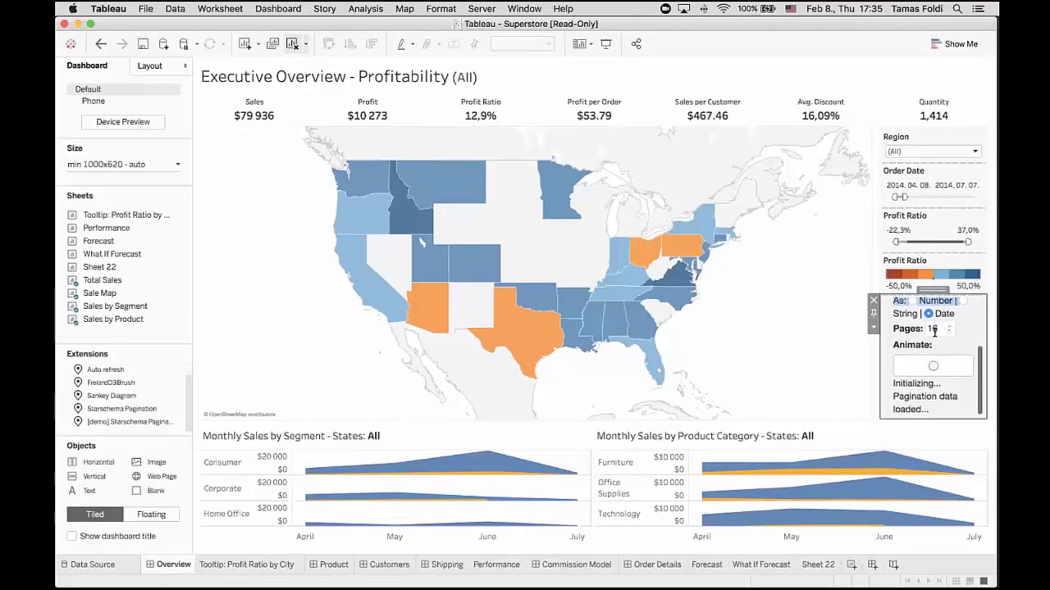
{"action": "scroll", "coordinate": [934, 332], "scroll_direction": "up", "scroll_amount": 5}
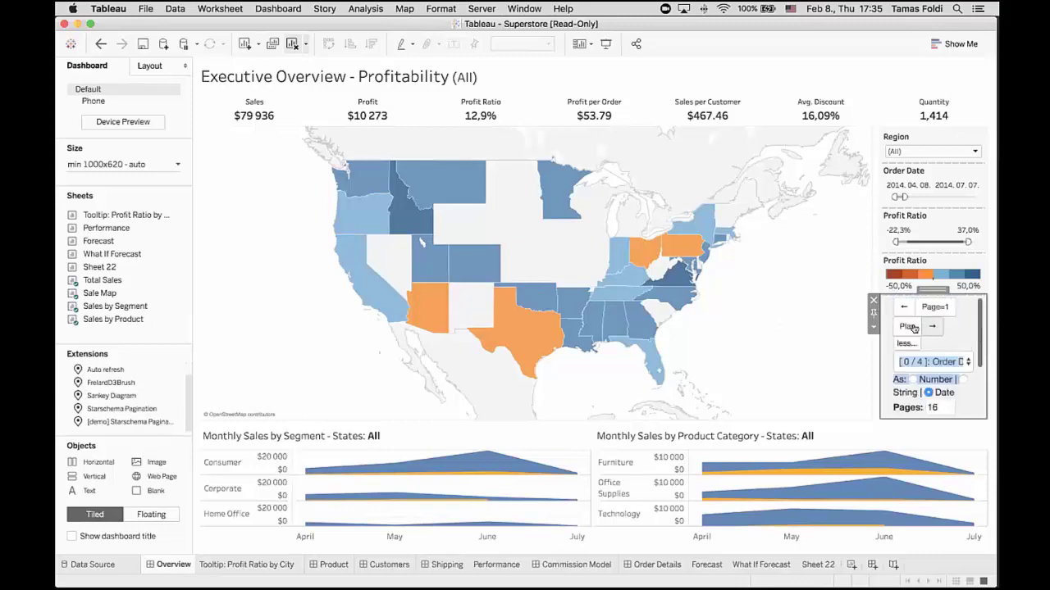
{"action": "left_click", "coordinate": [930, 326]}
{"action": "left_click", "coordinate": [929, 326]}
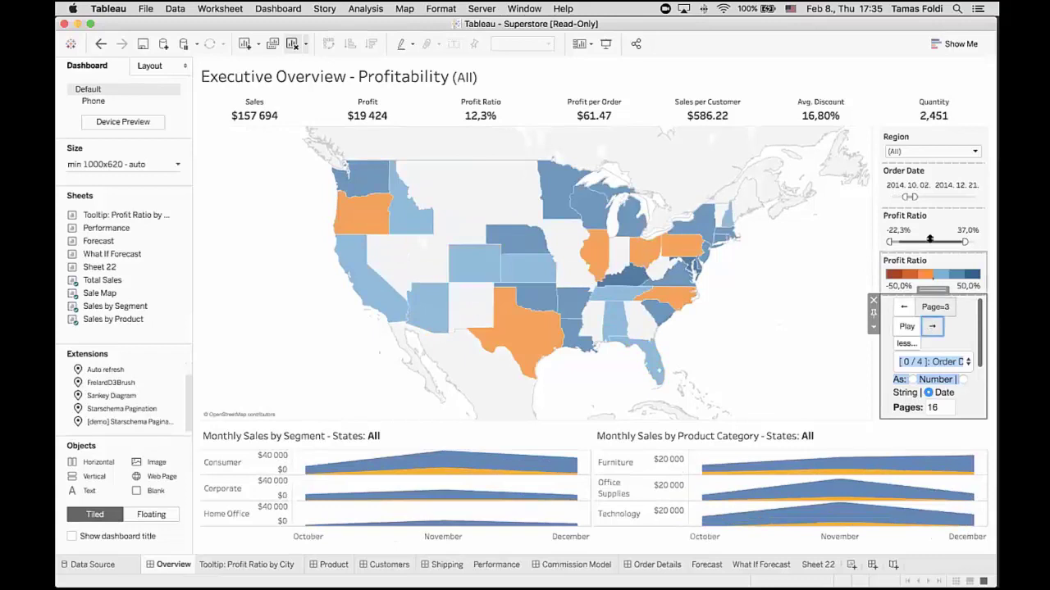
{"action": "left_click", "coordinate": [931, 328]}
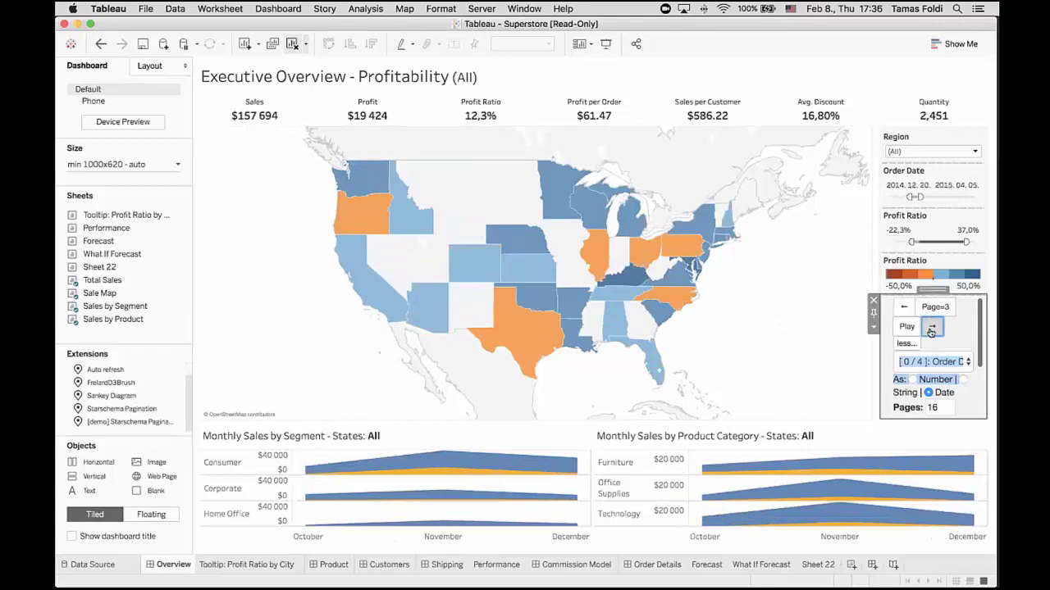
{"action": "left_click", "coordinate": [905, 327]}
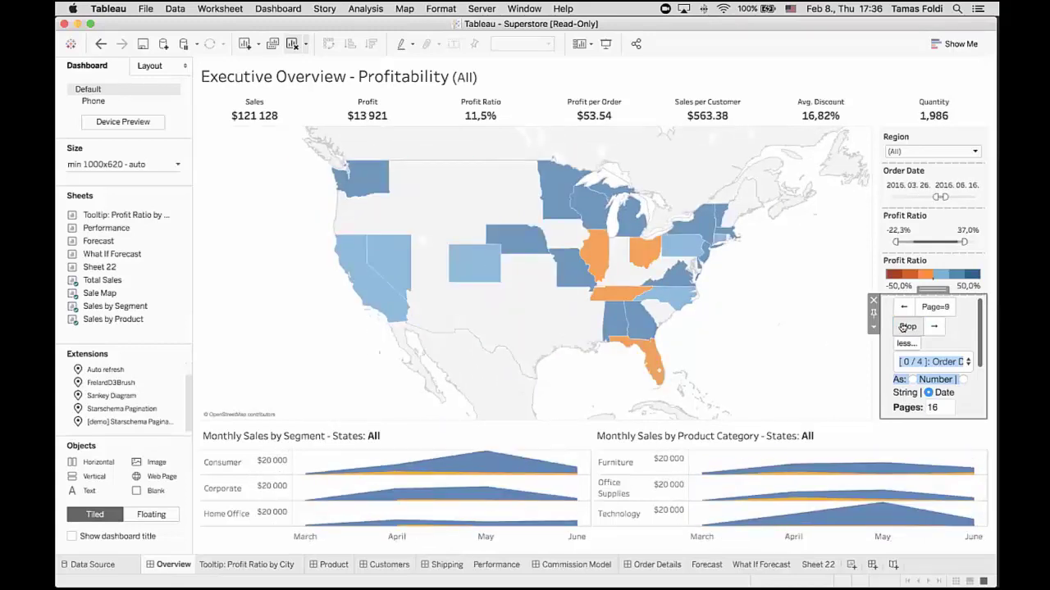
{"action": "left_click", "coordinate": [905, 326]}
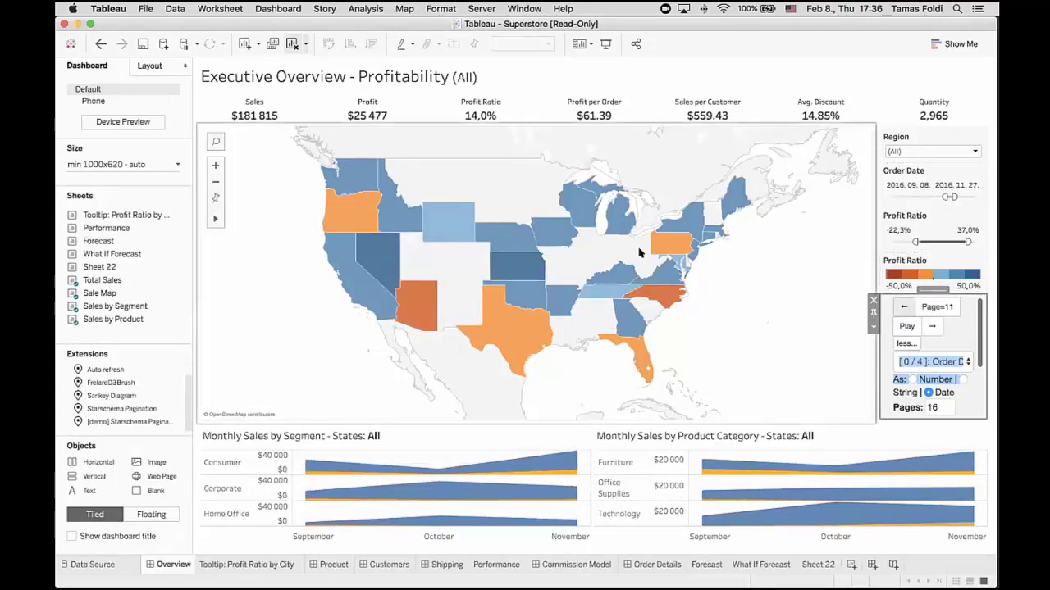
Switch to Chrome and open the Tableau Server content page in a new tab from the Excel Download workbook page.
{"action": "key", "text": "ctrl+Right"}
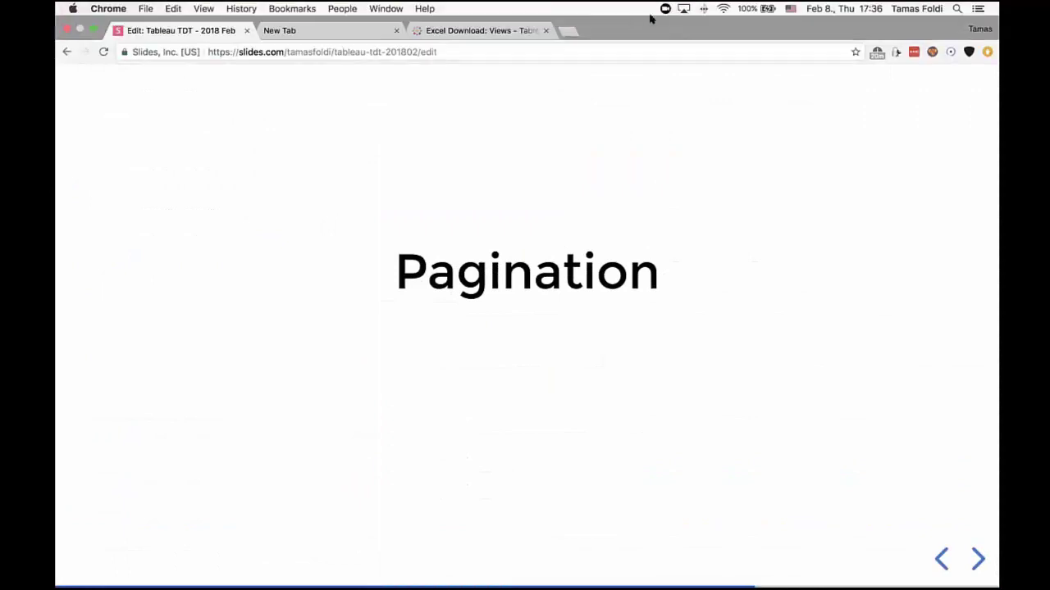
{"action": "left_click", "coordinate": [495, 33]}
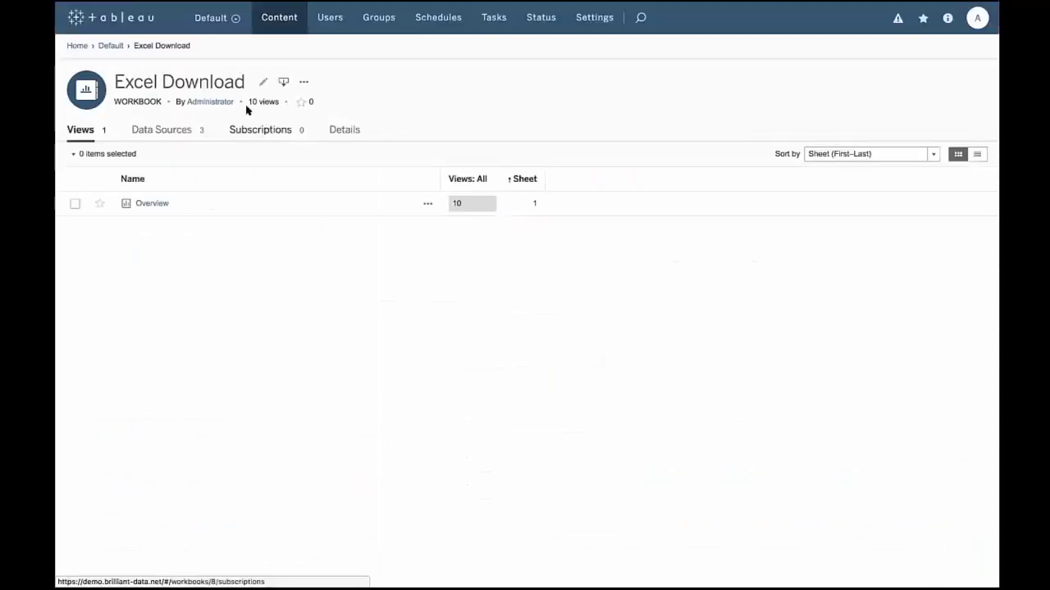
{"action": "right_click", "coordinate": [279, 22]}
{"action": "left_click", "coordinate": [289, 30]}
{"action": "left_click", "coordinate": [597, 35]}
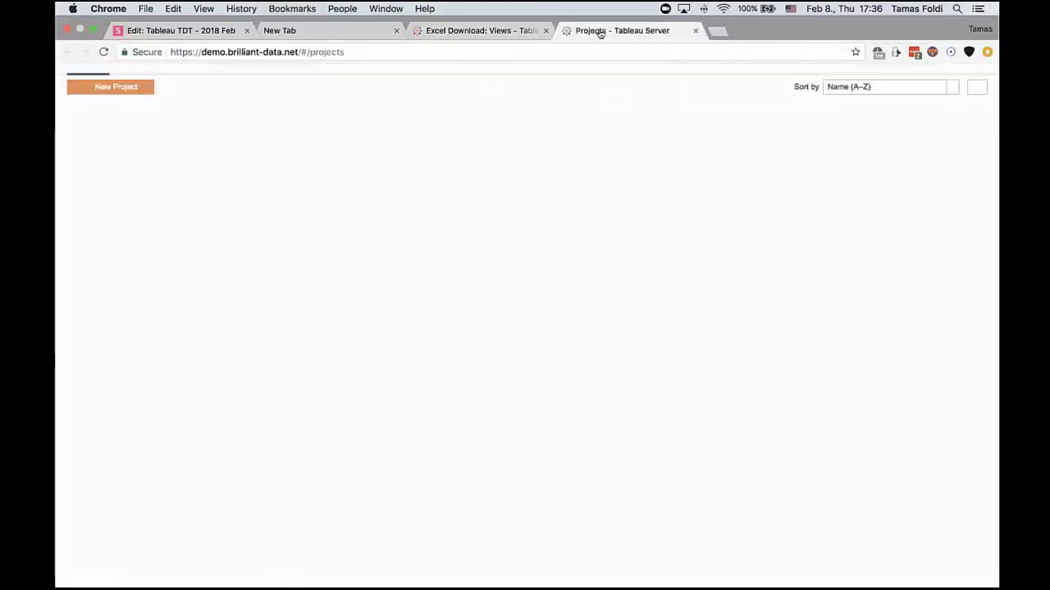
Open the Overview dashboard of the Superstore workbook in the server's Extensions project.
{"action": "left_click", "coordinate": [466, 157]}
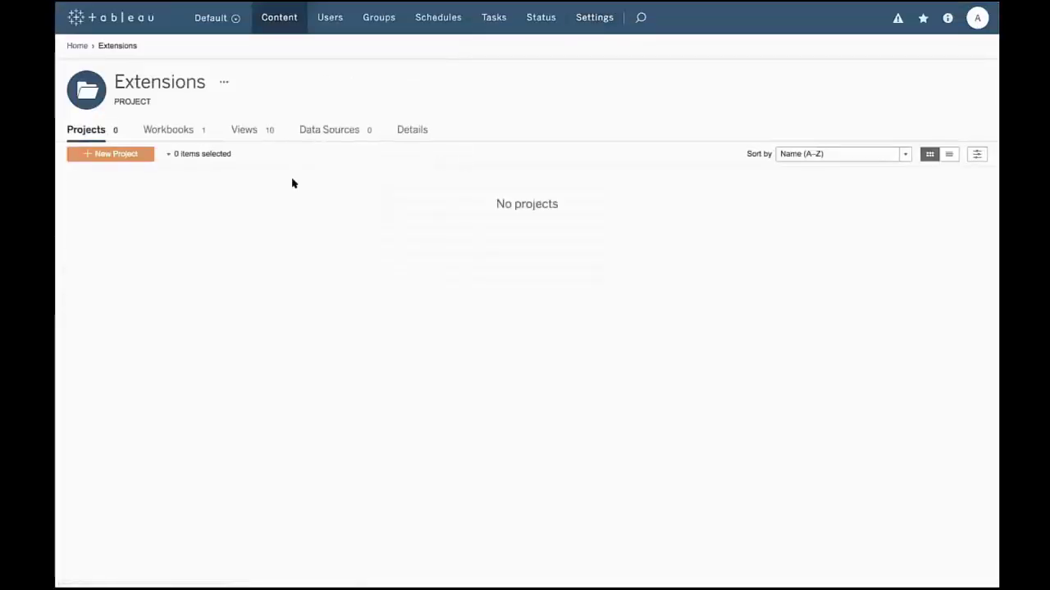
{"action": "left_click", "coordinate": [172, 131]}
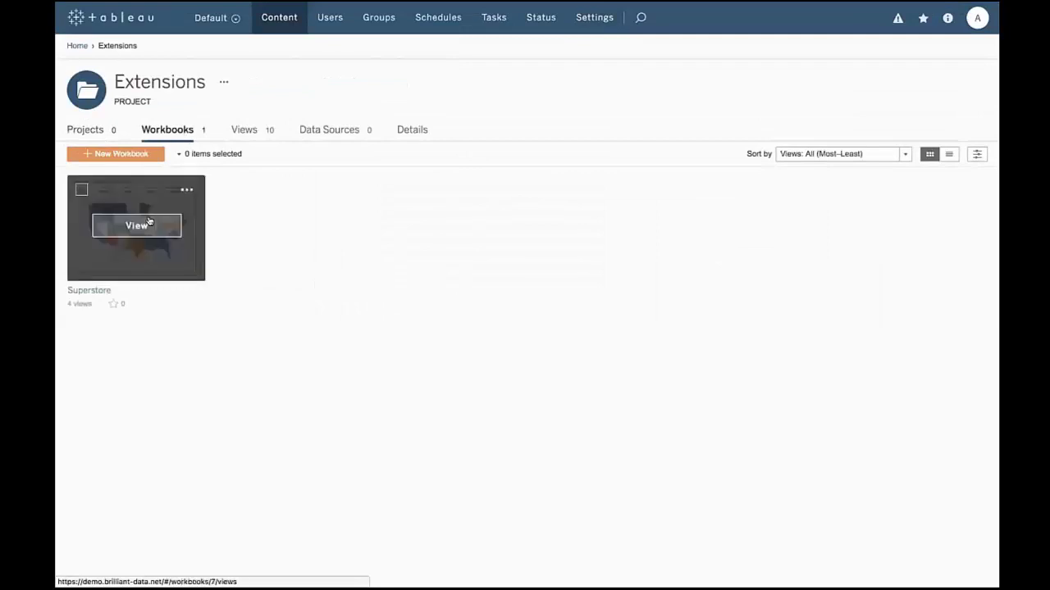
{"action": "left_click", "coordinate": [169, 210]}
{"action": "left_click", "coordinate": [151, 205]}
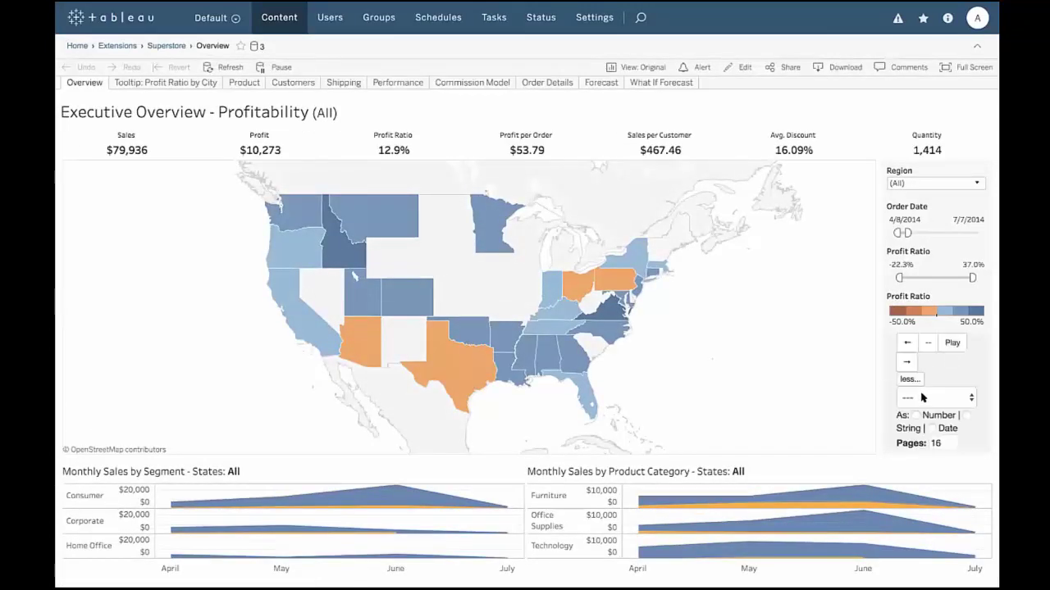
Set the server dashboard's pagination field to Order Date treated as Date, and advance to page 4.
{"action": "left_click", "coordinate": [921, 399]}
{"action": "left_click", "coordinate": [869, 460]}
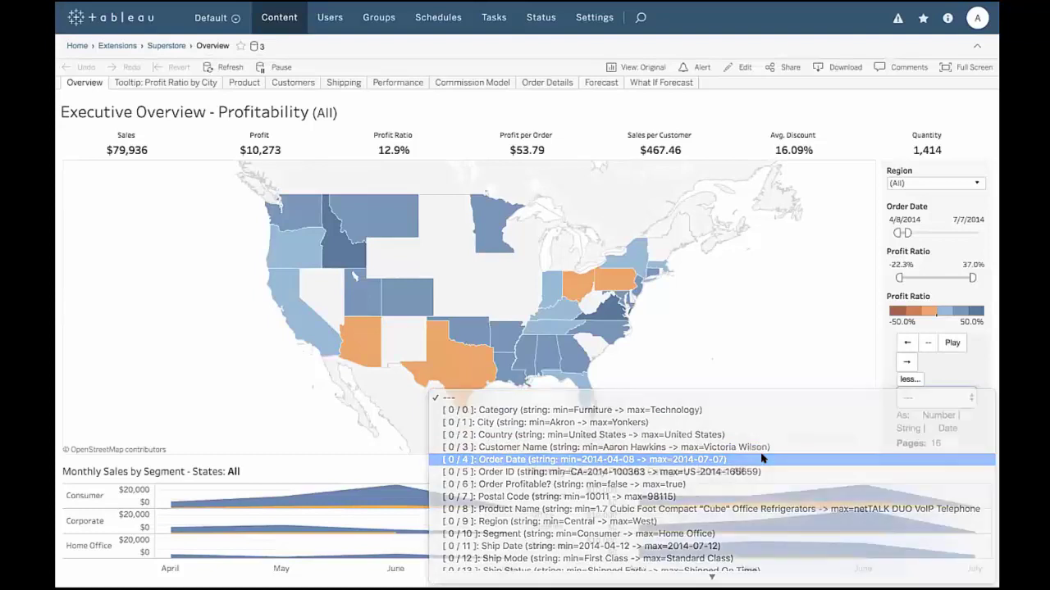
{"action": "left_click", "coordinate": [932, 428]}
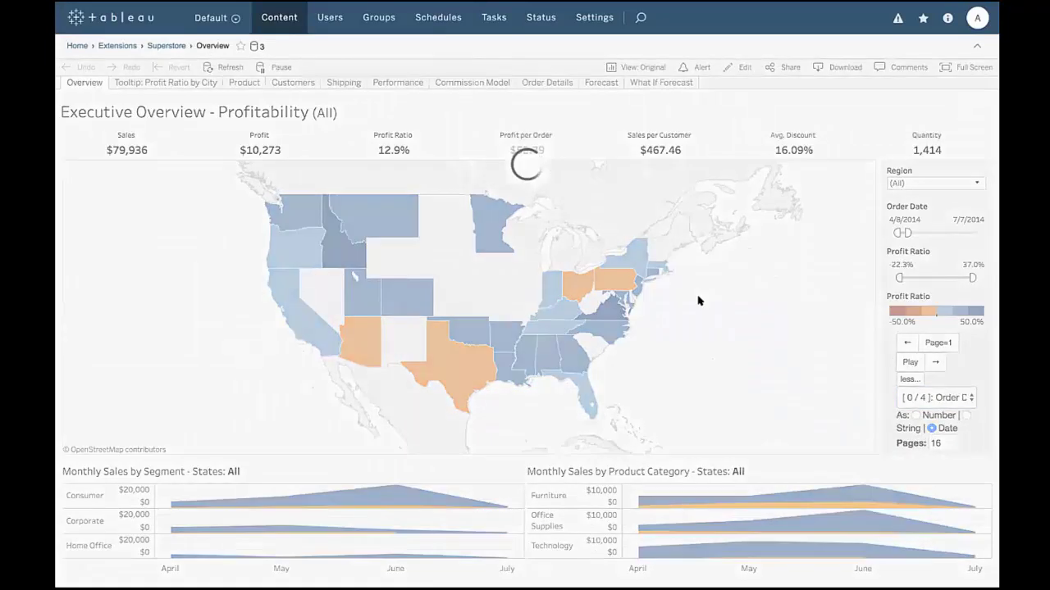
{"action": "left_click", "coordinate": [934, 362]}
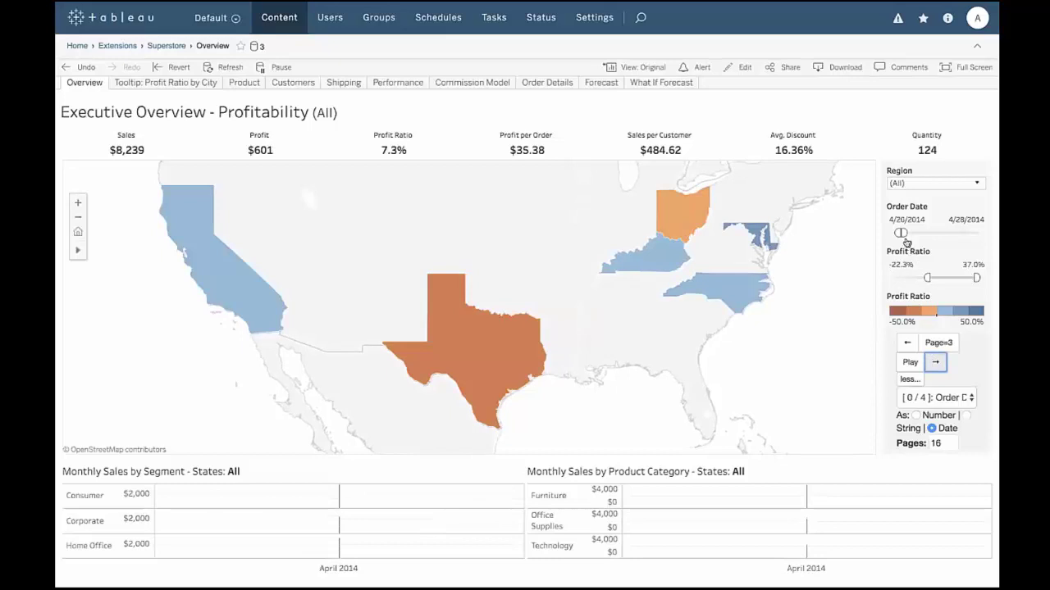
{"action": "left_click", "coordinate": [932, 361]}
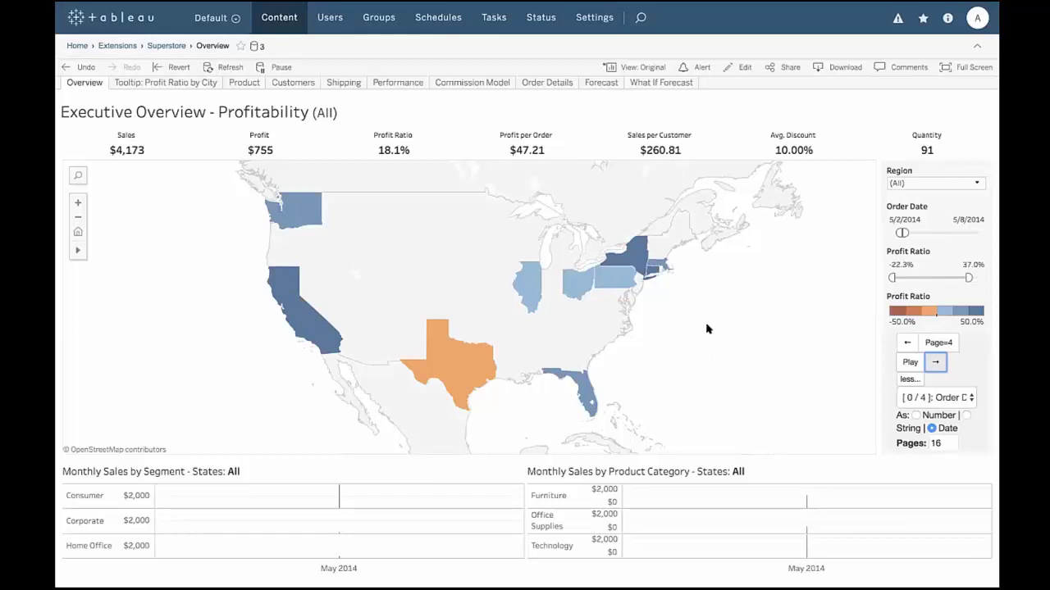
Return to the Tableau TDT slides and advance from Pagination to the "But can it do... khm... Excel???" slide.
{"action": "key", "text": "ctrl+Left"}
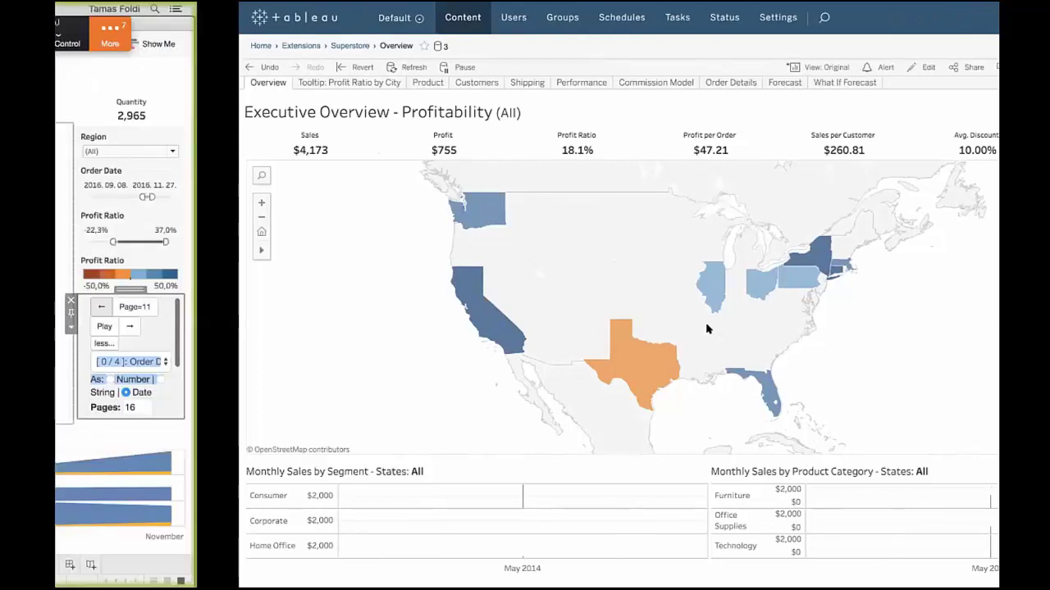
{"action": "key", "text": "ctrl+Right"}
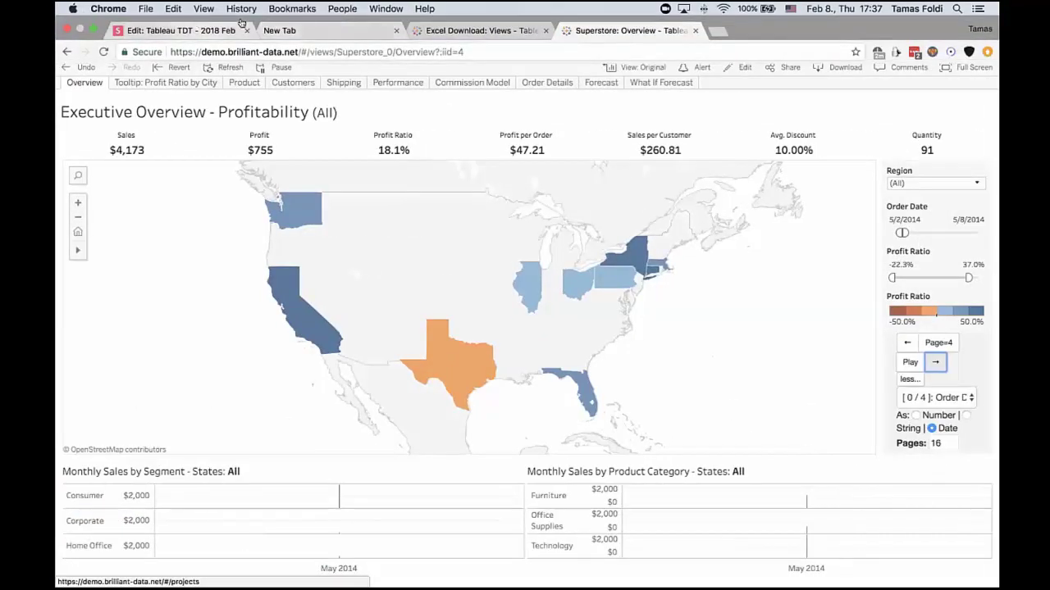
{"action": "left_click", "coordinate": [179, 31]}
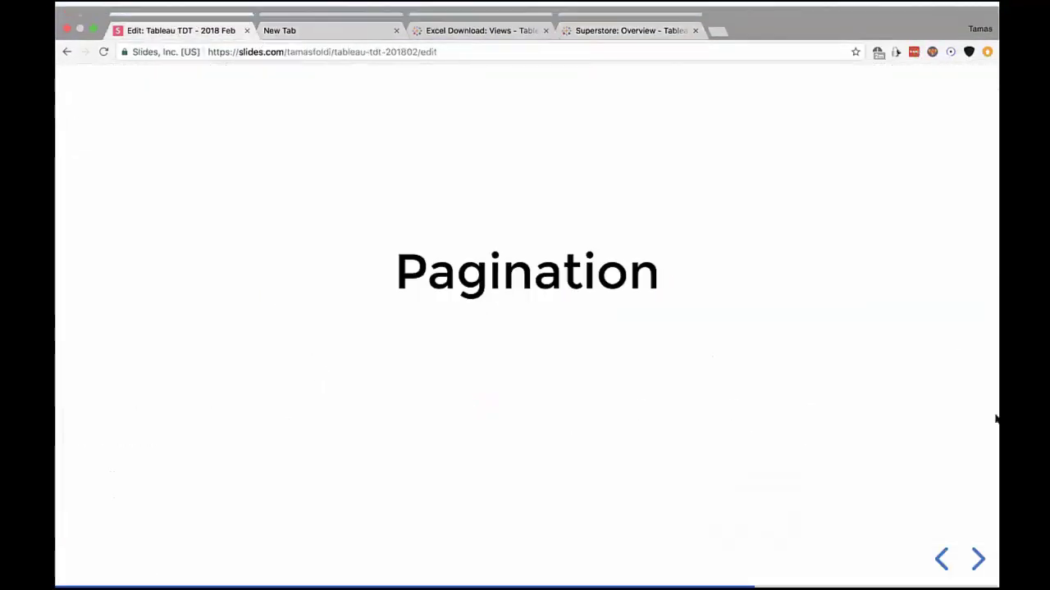
{"action": "left_click", "coordinate": [977, 559]}
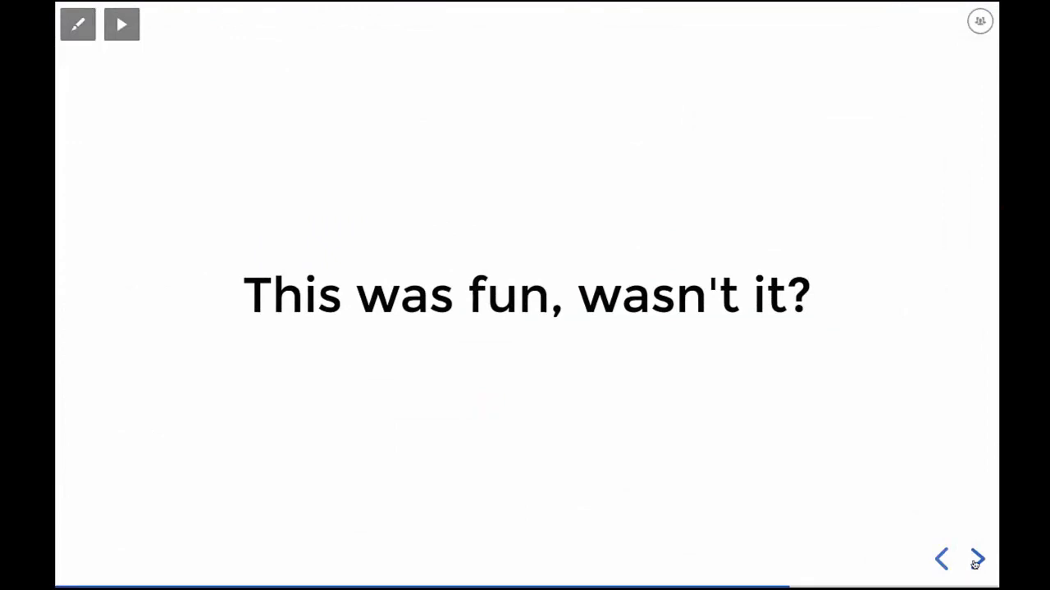
{"action": "left_click", "coordinate": [975, 562]}
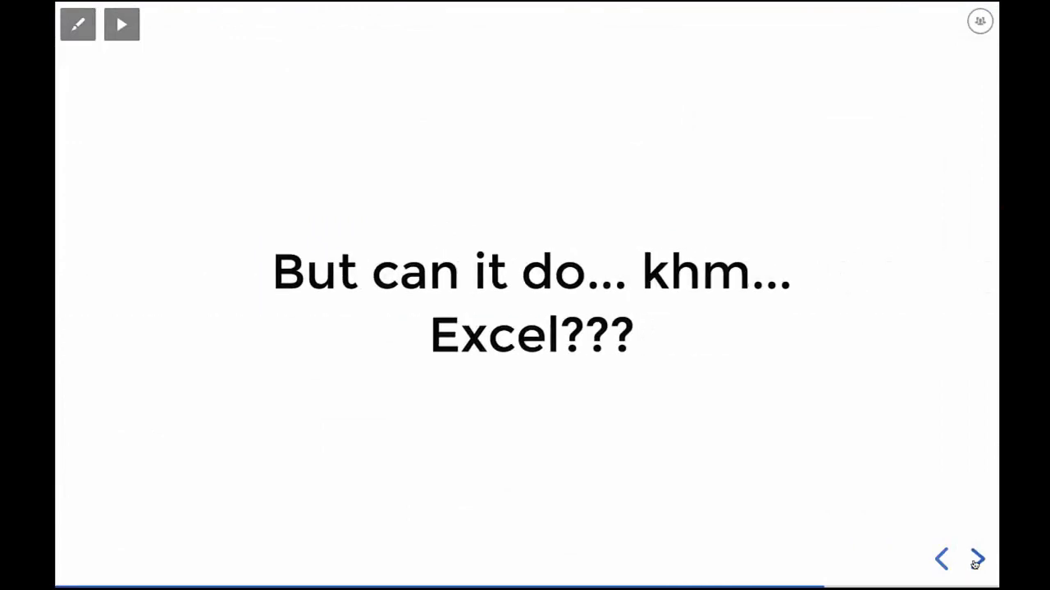